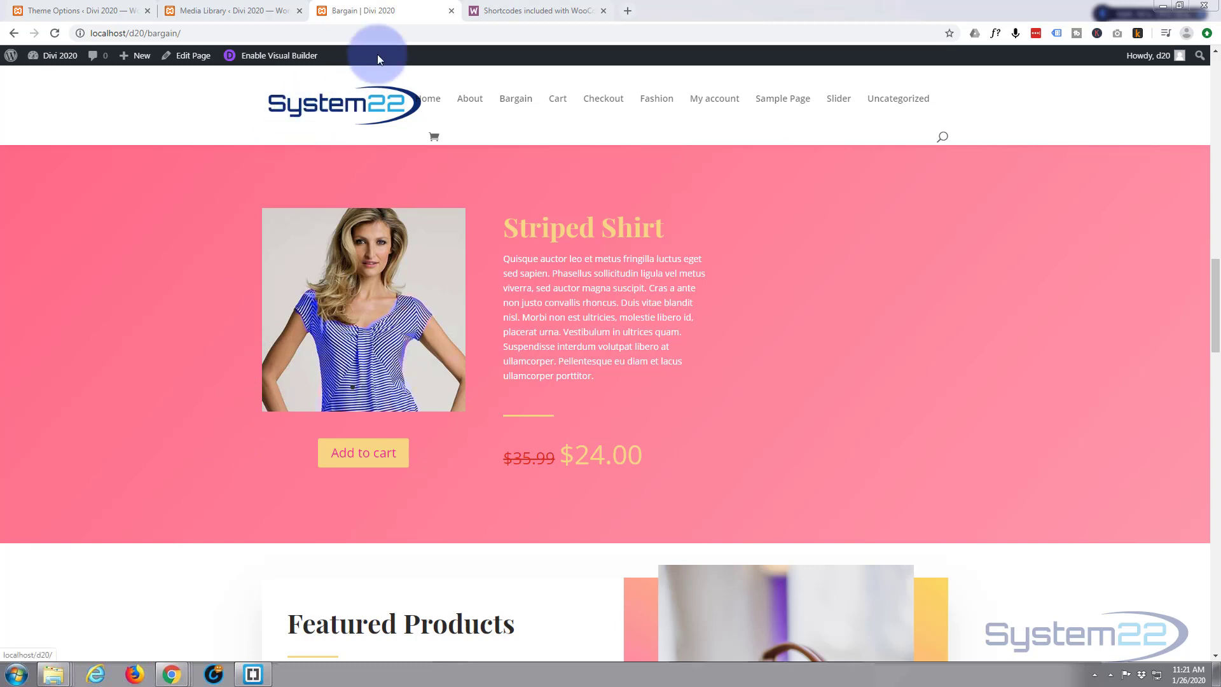
- Check the WooCommerce add-to-cart shortcode reference, and delete the Add to cart module under the Striped Shirt image in the Visual Builder
{"action": "left_click", "coordinate": [525, 11]}
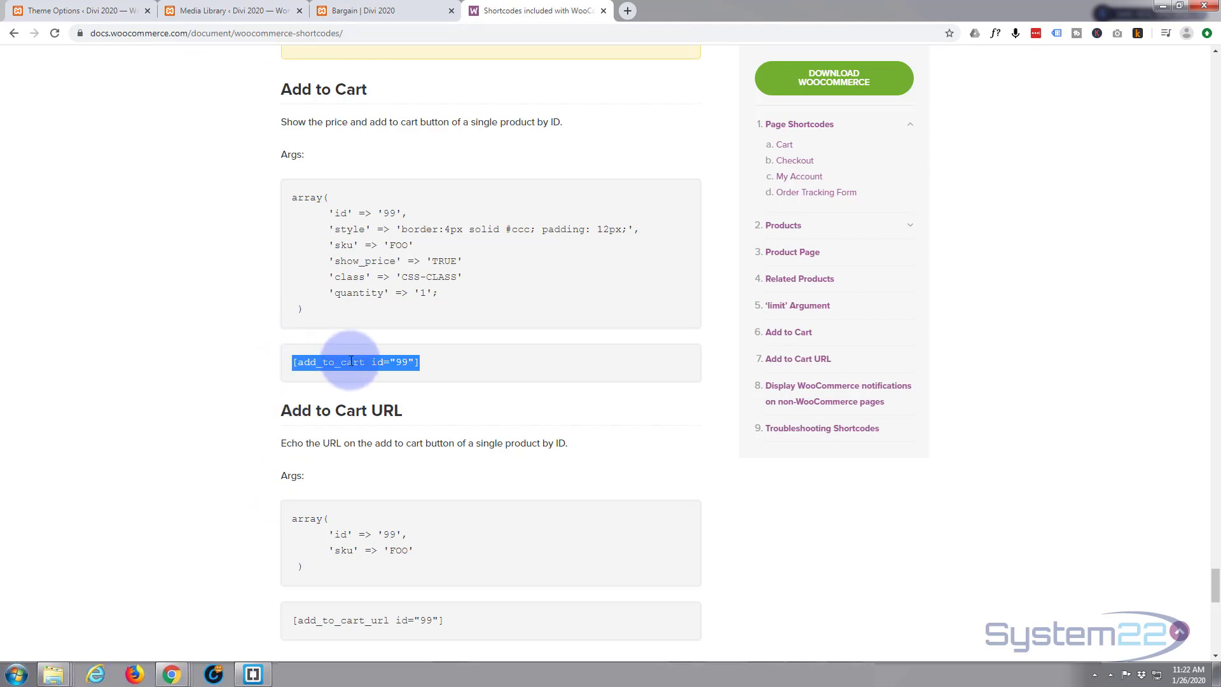
{"action": "left_click", "coordinate": [363, 11]}
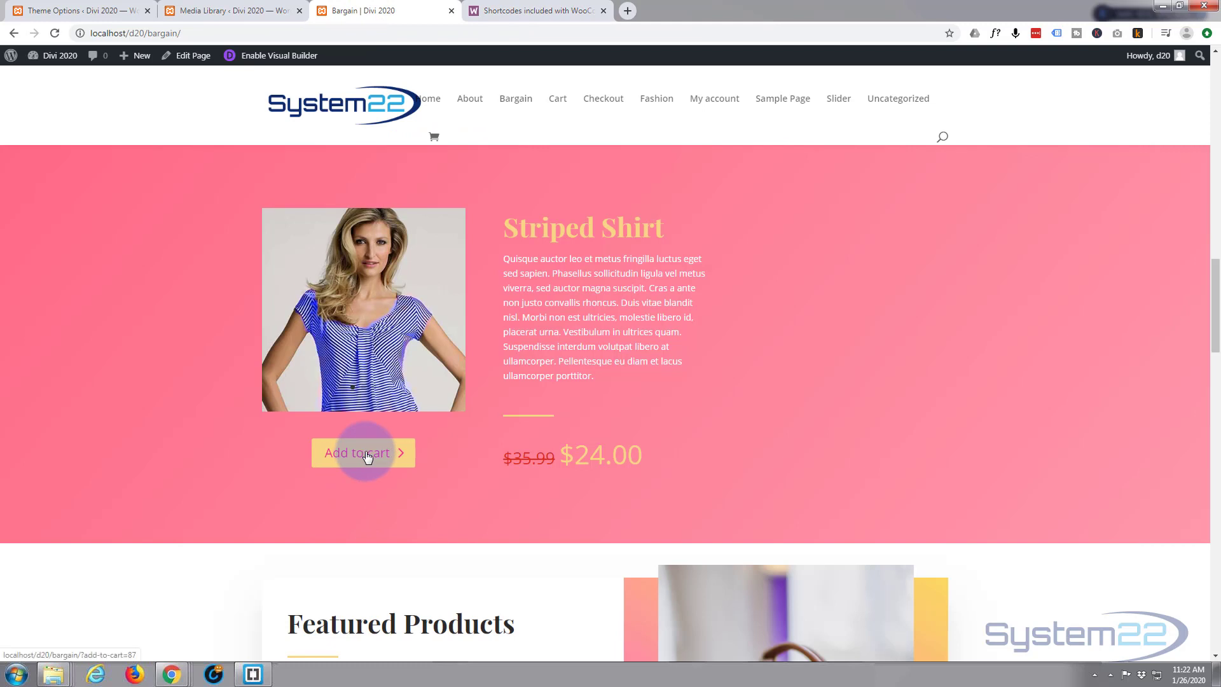
{"action": "left_click", "coordinate": [277, 58]}
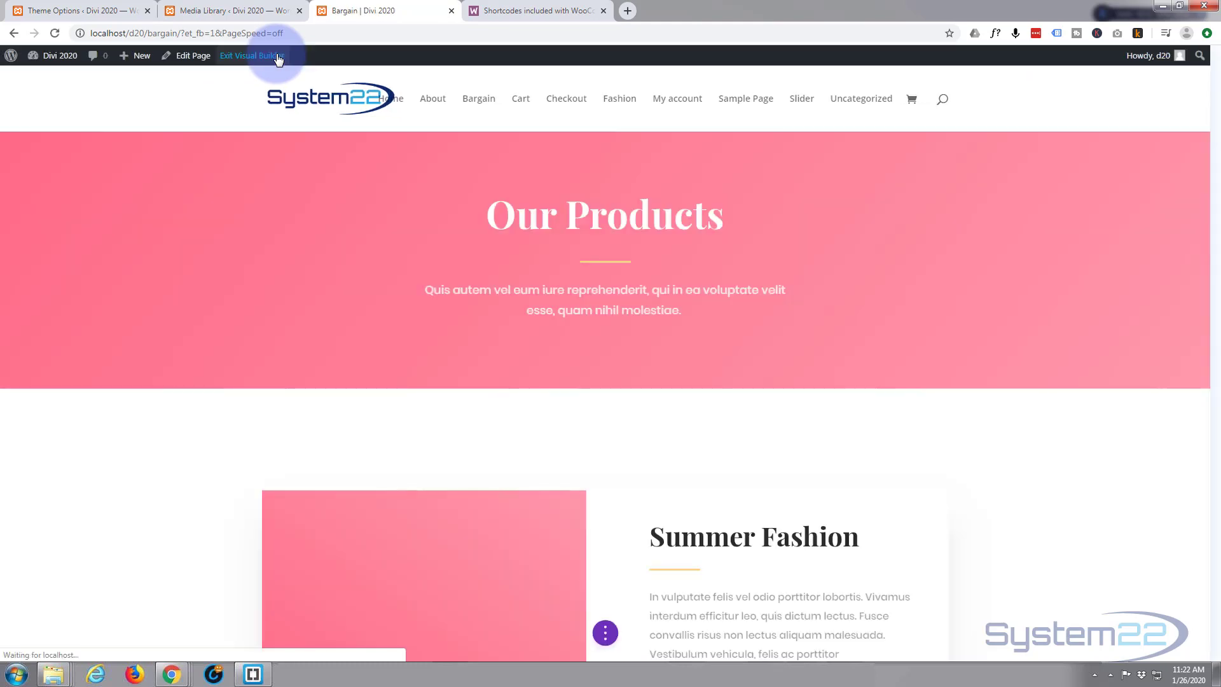
{"action": "scroll", "coordinate": [248, 401], "scroll_direction": "down", "scroll_amount": 5}
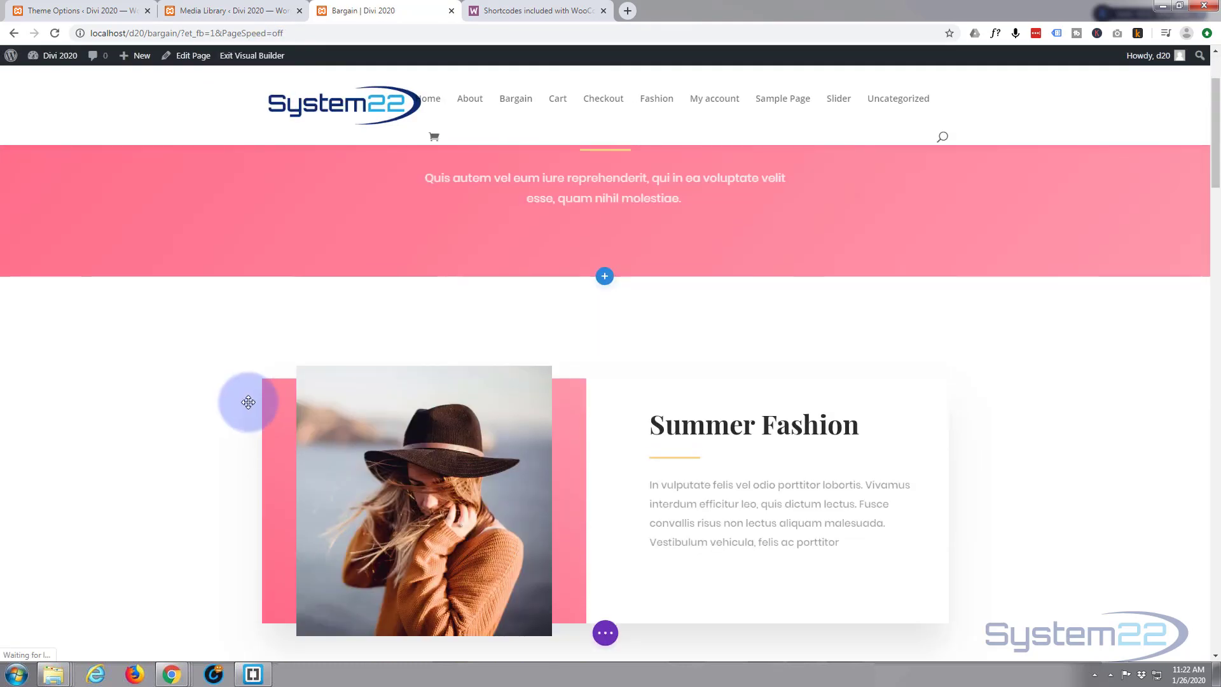
{"action": "scroll", "coordinate": [239, 408], "scroll_direction": "down", "scroll_amount": 15}
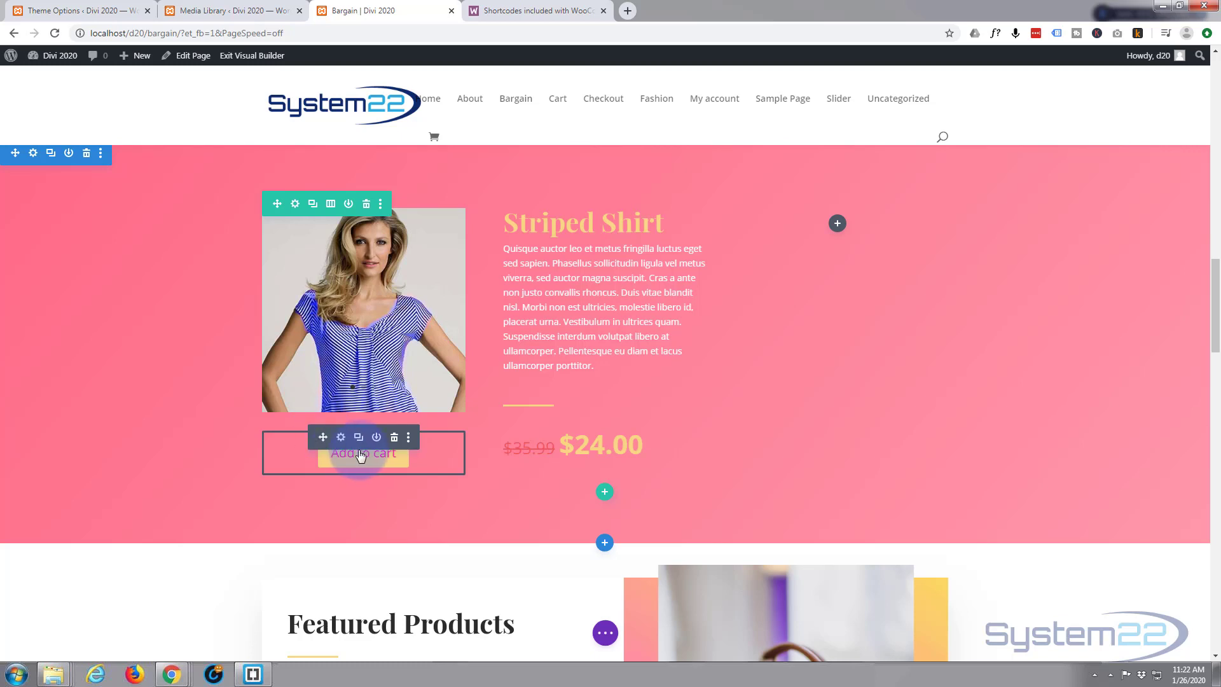
{"action": "left_click", "coordinate": [394, 437]}
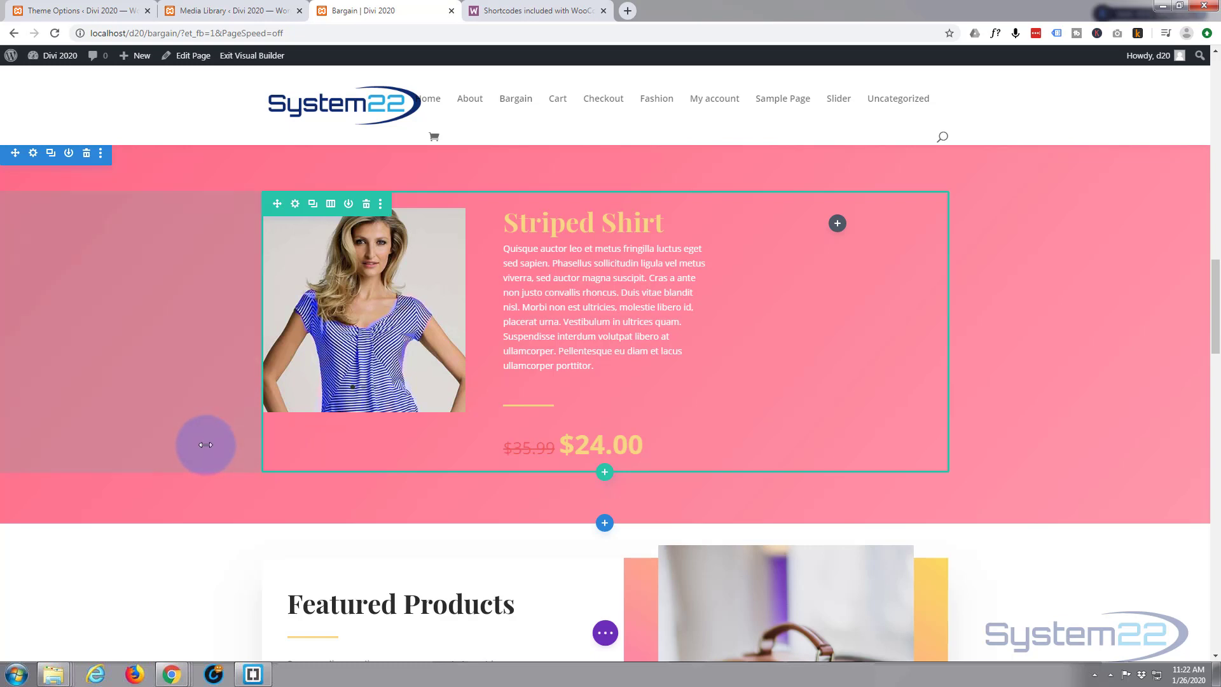
- Insert a Code module under the Striped Shirt image
{"action": "left_click", "coordinate": [364, 392]}
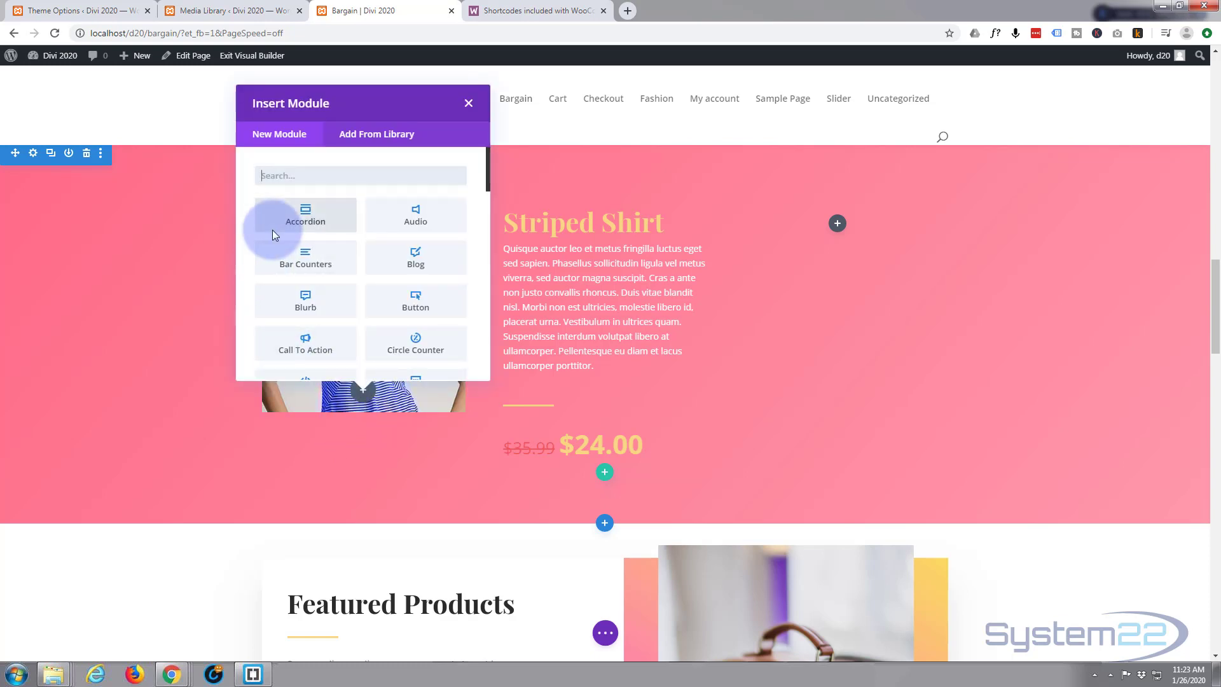
{"action": "scroll", "coordinate": [309, 258], "scroll_direction": "down", "scroll_amount": 2}
{"action": "scroll", "coordinate": [309, 258], "scroll_direction": "down", "scroll_amount": 2}
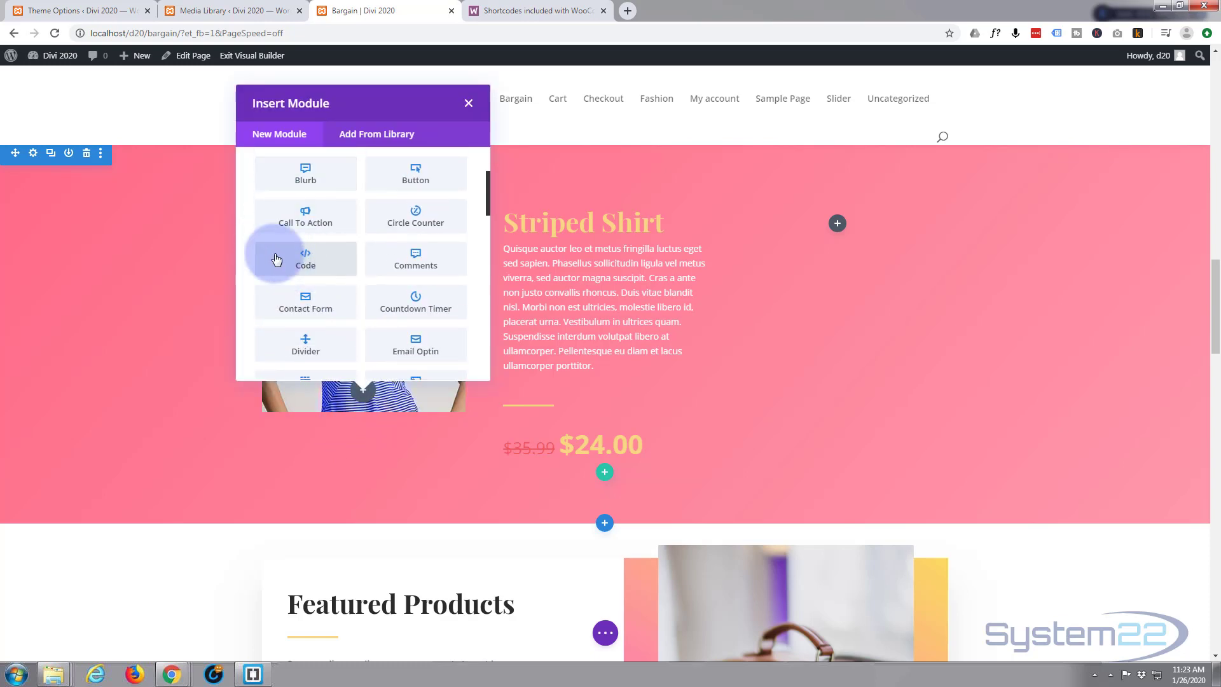
{"action": "left_click", "coordinate": [293, 261]}
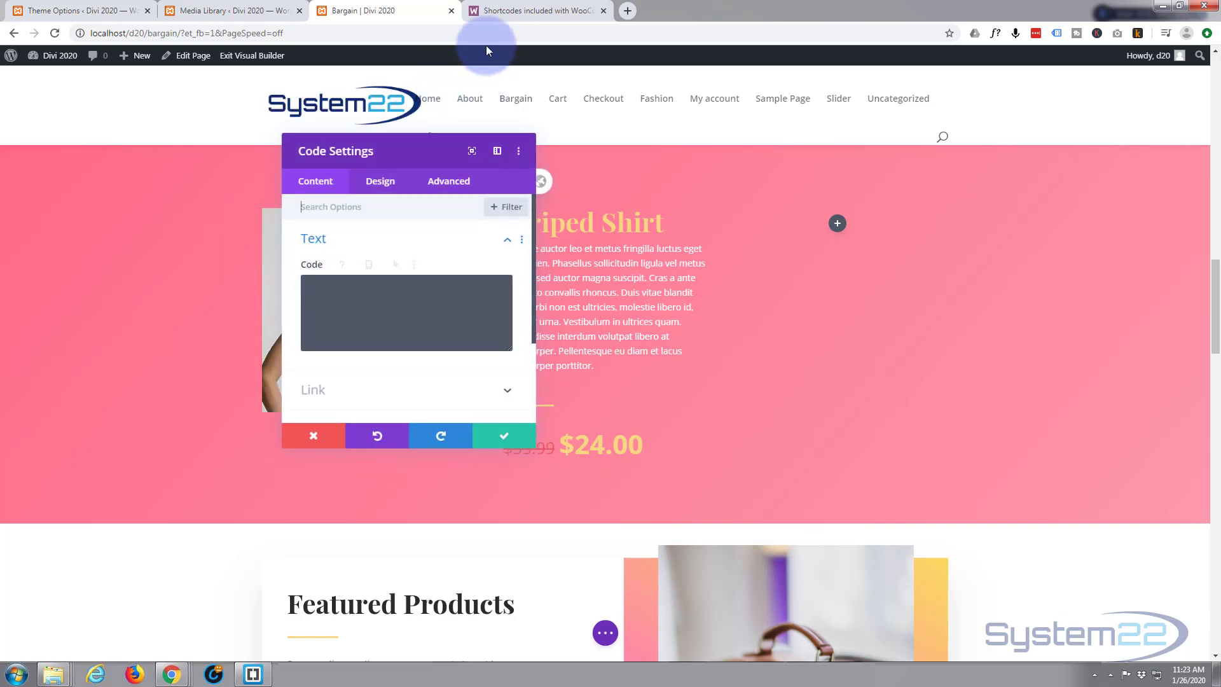
- Copy the [add_to_cart id="99"] shortcode from the WooCommerce documentation into the new module's code
{"action": "left_click", "coordinate": [528, 11]}
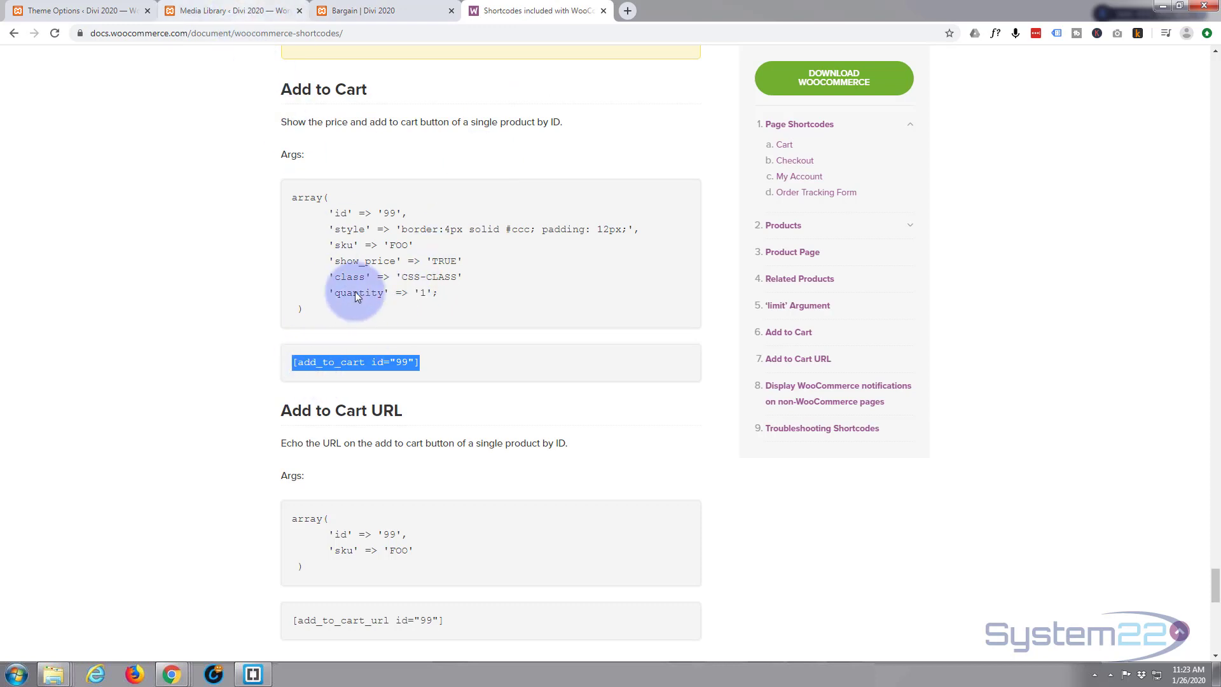
{"action": "right_click", "coordinate": [380, 362]}
{"action": "left_click", "coordinate": [422, 369]}
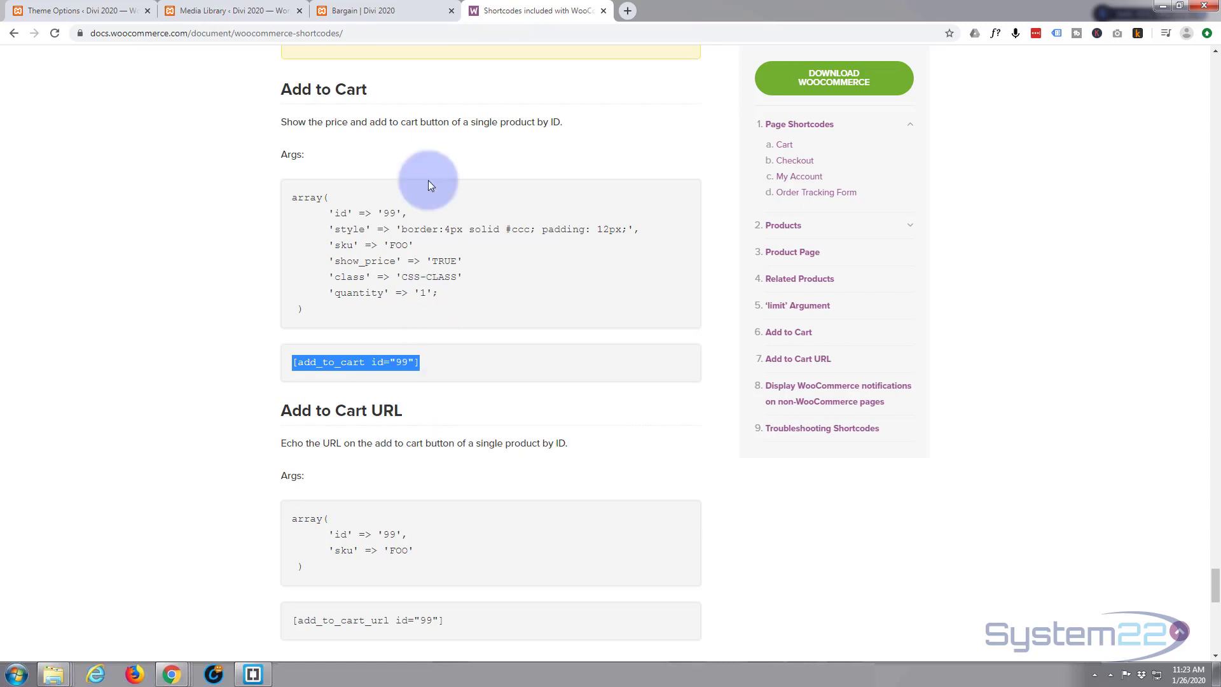
{"action": "left_click", "coordinate": [354, 12]}
{"action": "left_click", "coordinate": [318, 284]}
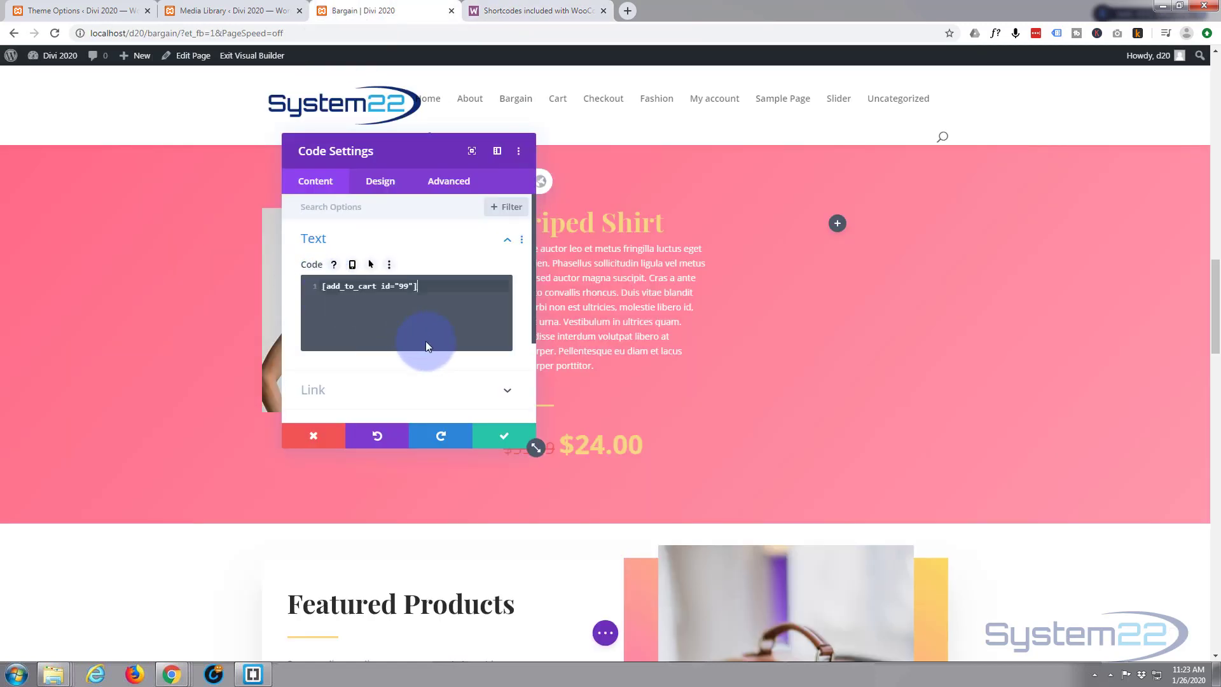
{"action": "key", "text": "ctrl+v"}
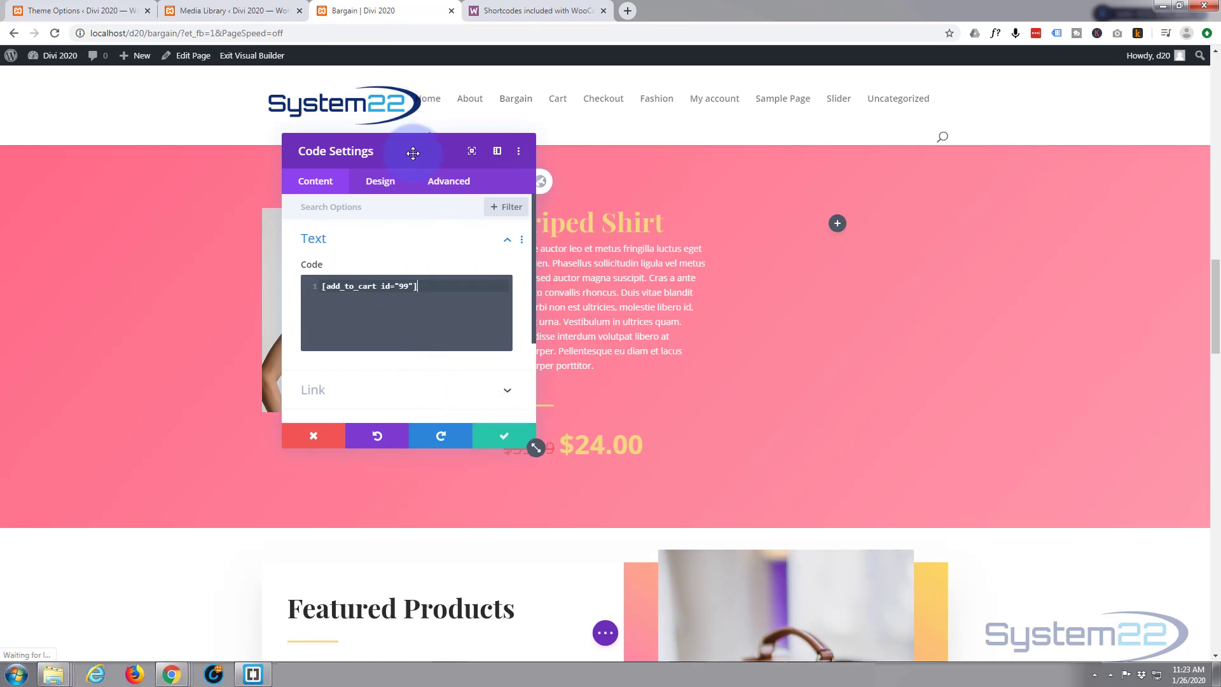
{"action": "left_click_drag", "start_coordinate": [412, 153], "coordinate": [437, 156]}
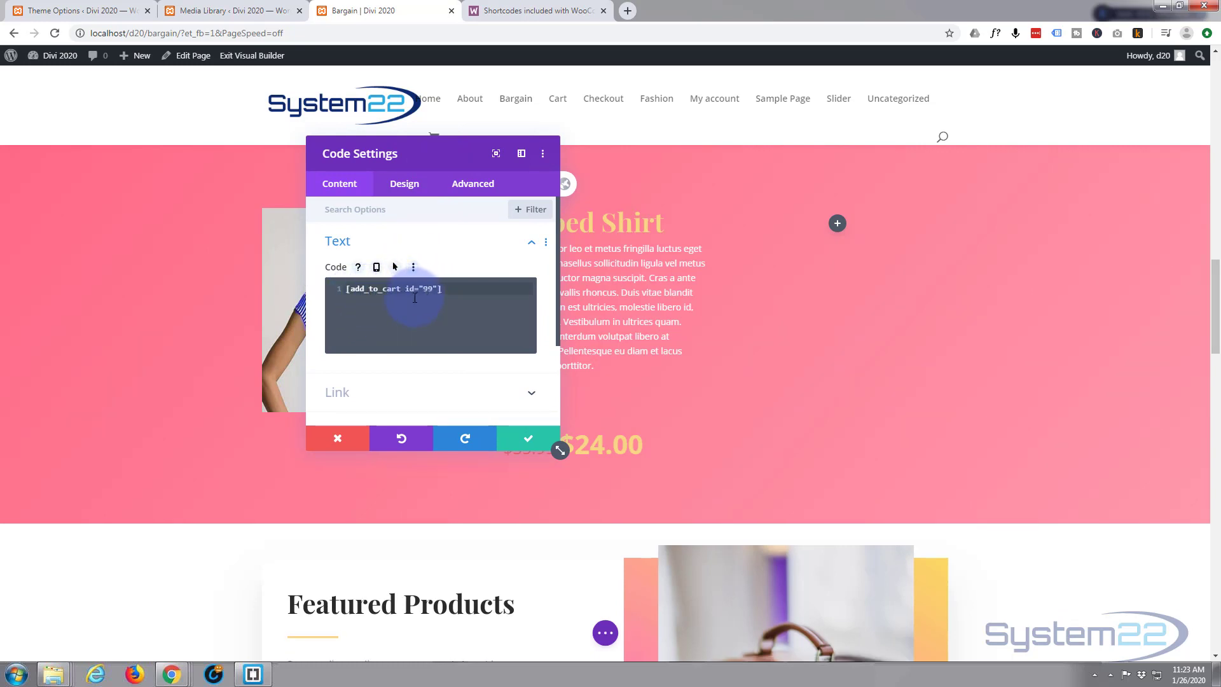
{"action": "left_click_drag", "start_coordinate": [411, 296], "coordinate": [431, 291]}
{"action": "left_click", "coordinate": [425, 306]}
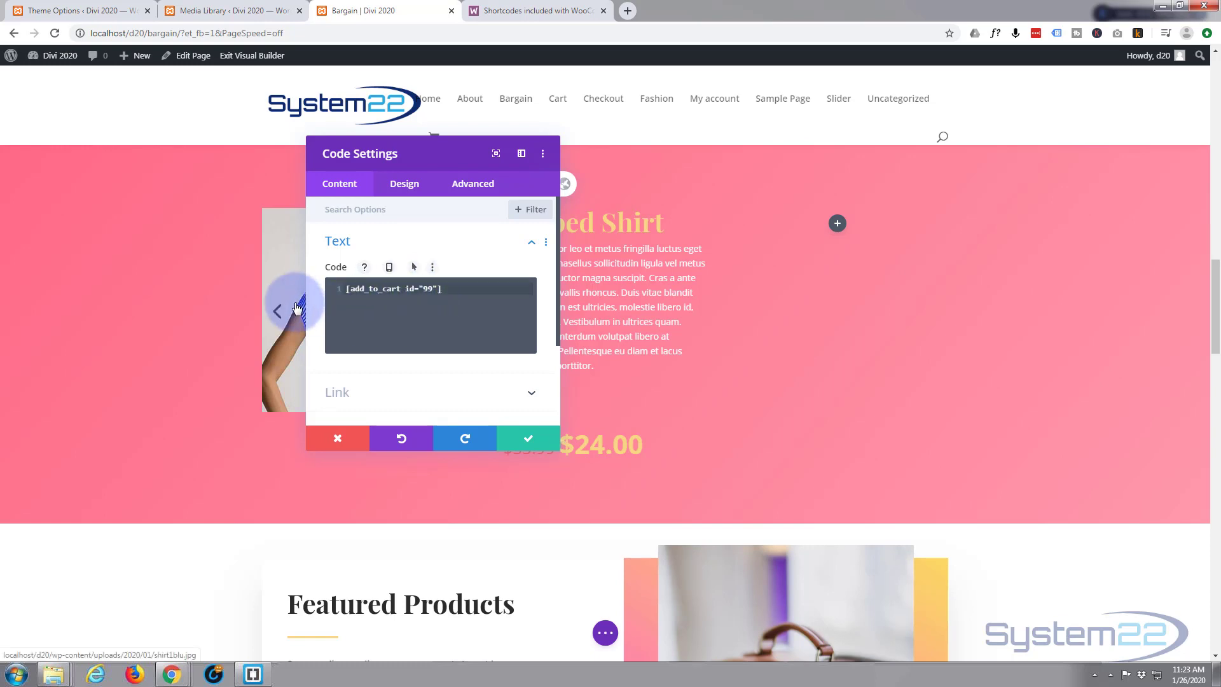
- Delete the three .ybut rules below the Yellow Button comment in Divi's custom CSS
{"action": "left_click", "coordinate": [75, 10]}
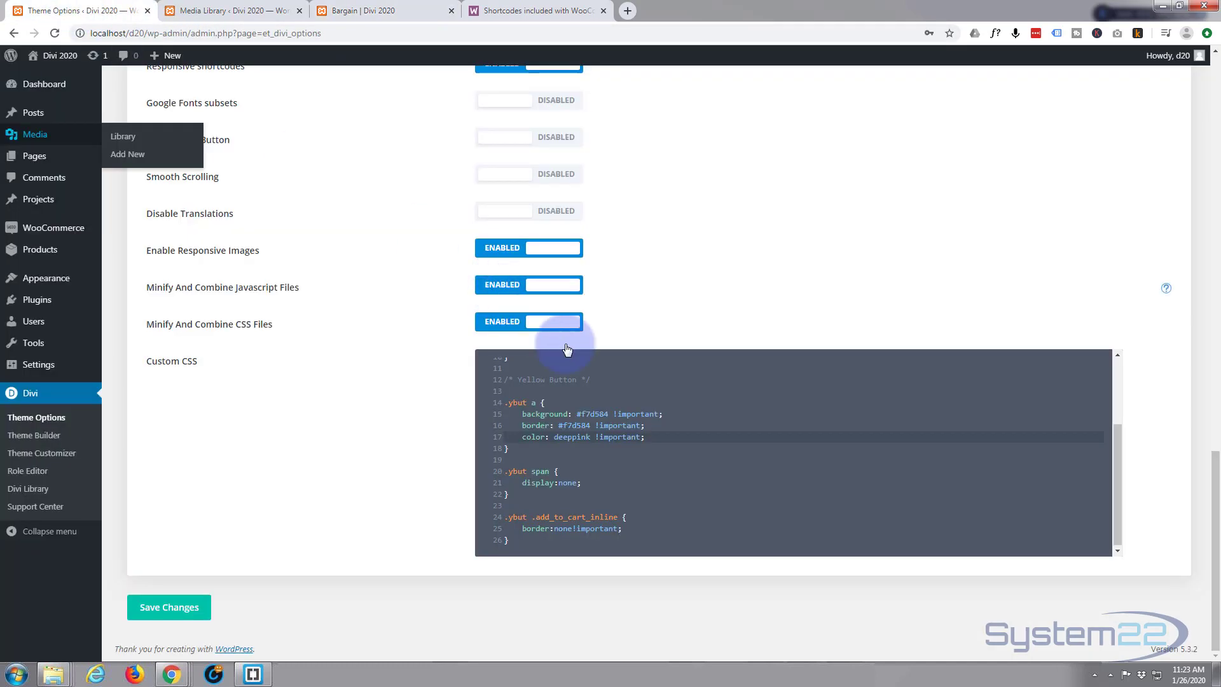
{"action": "left_click", "coordinate": [505, 402]}
{"action": "left_click", "coordinate": [576, 546]}
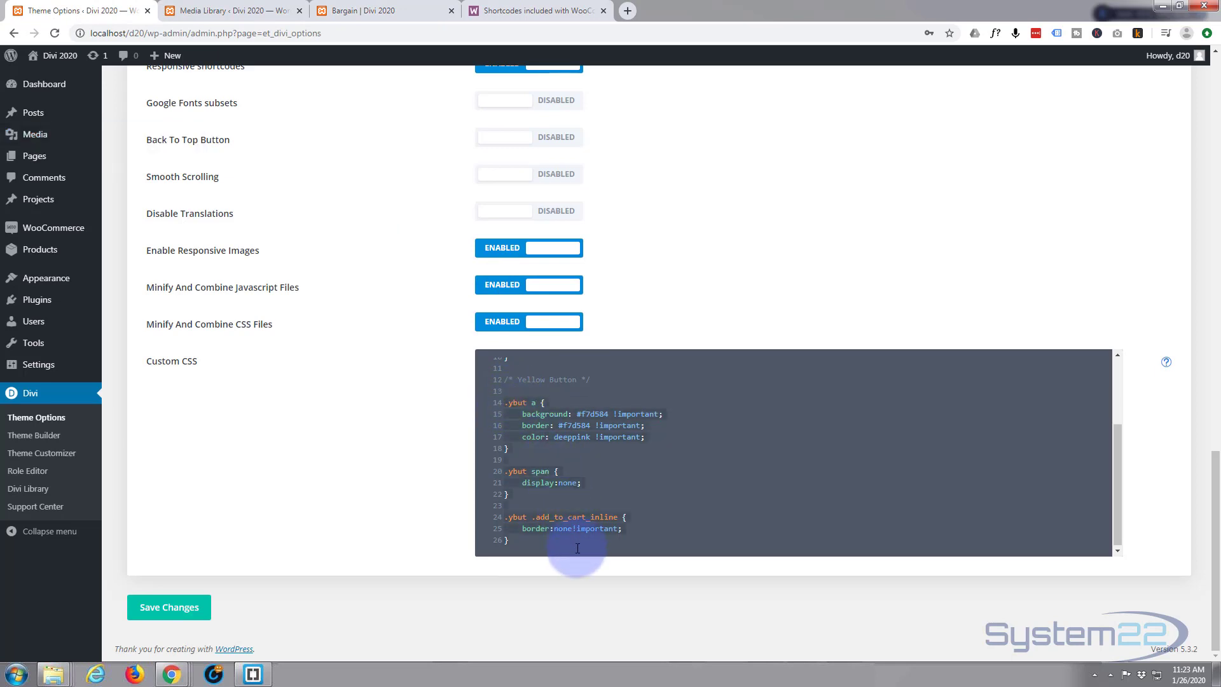
{"action": "key", "text": "Delete"}
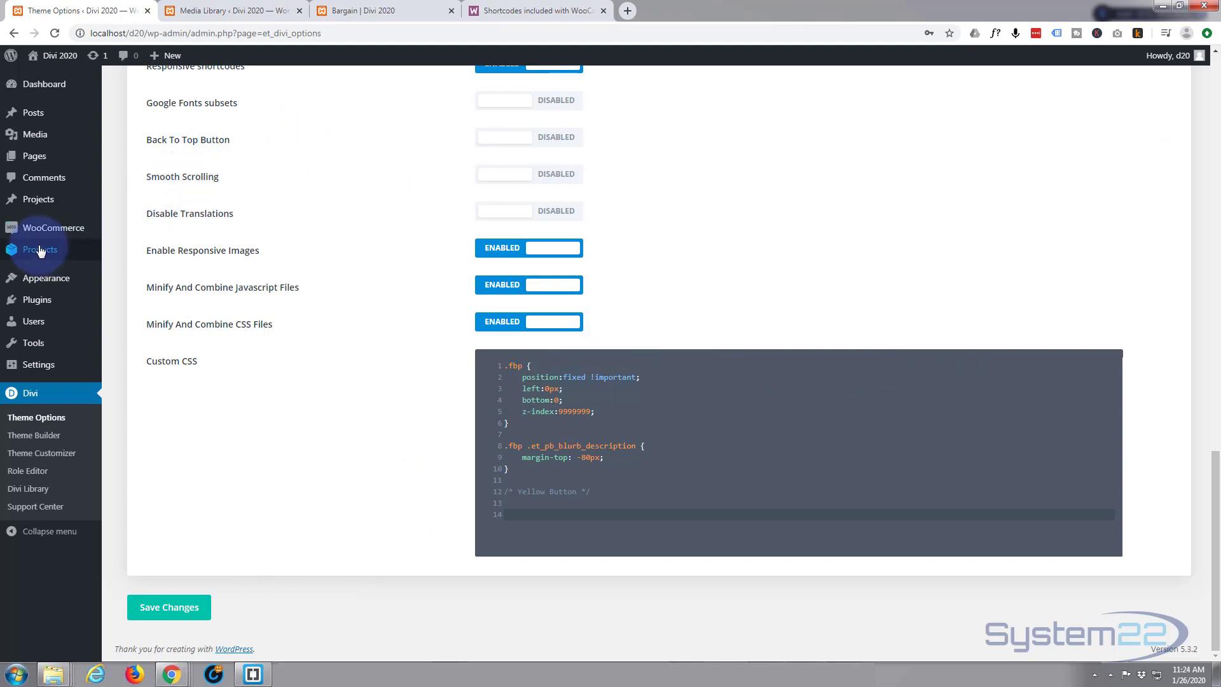
- Look up the Striped Shirt's ID in the WooCommerce product list and save the Code module with the shortcode's id set to 80
{"action": "mouse_move", "coordinate": [40, 255]}
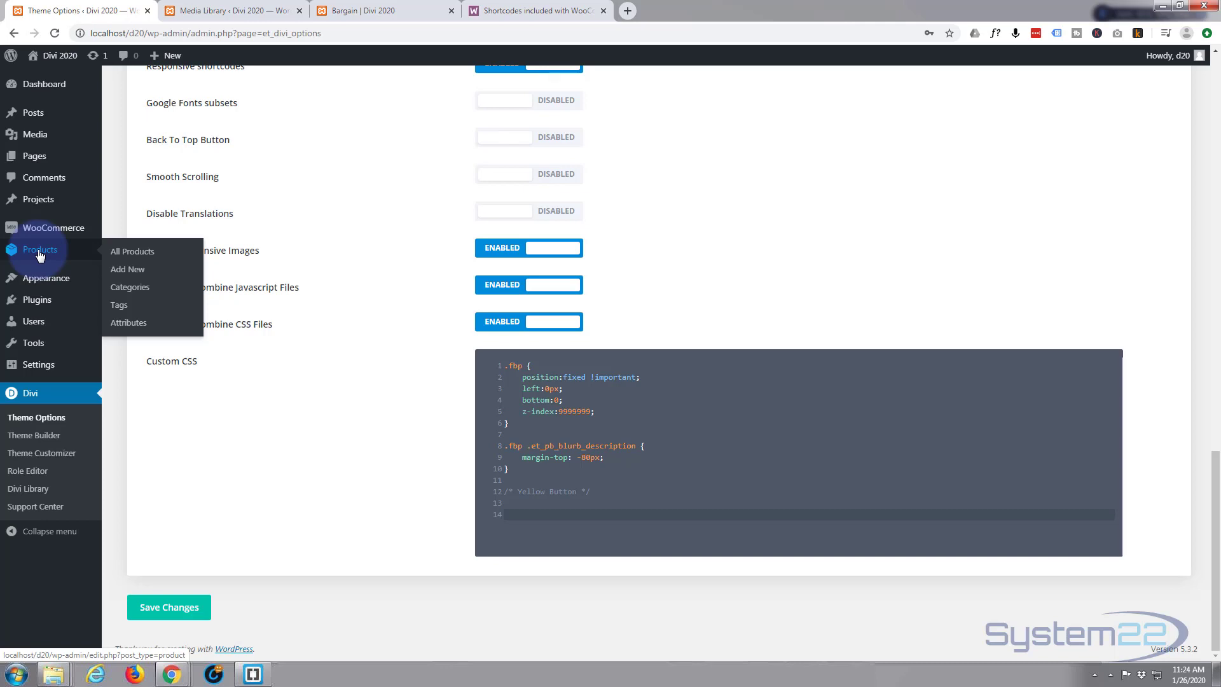
{"action": "left_click", "coordinate": [39, 252]}
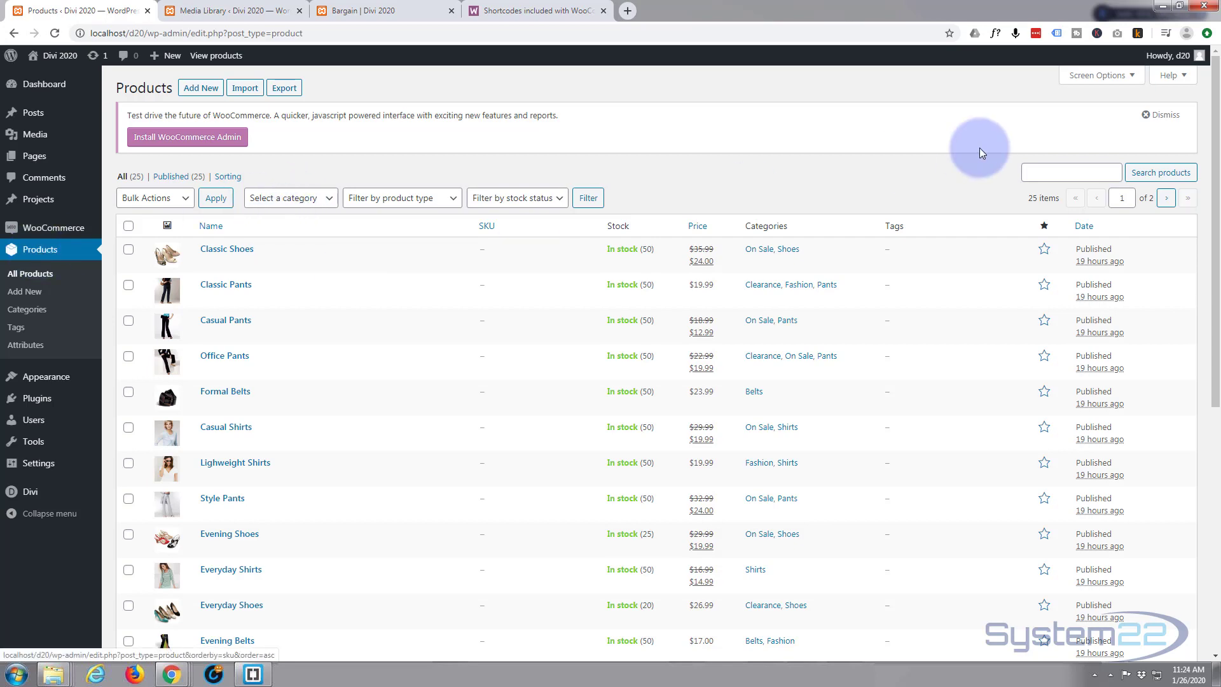
{"action": "mouse_move", "coordinate": [402, 372]}
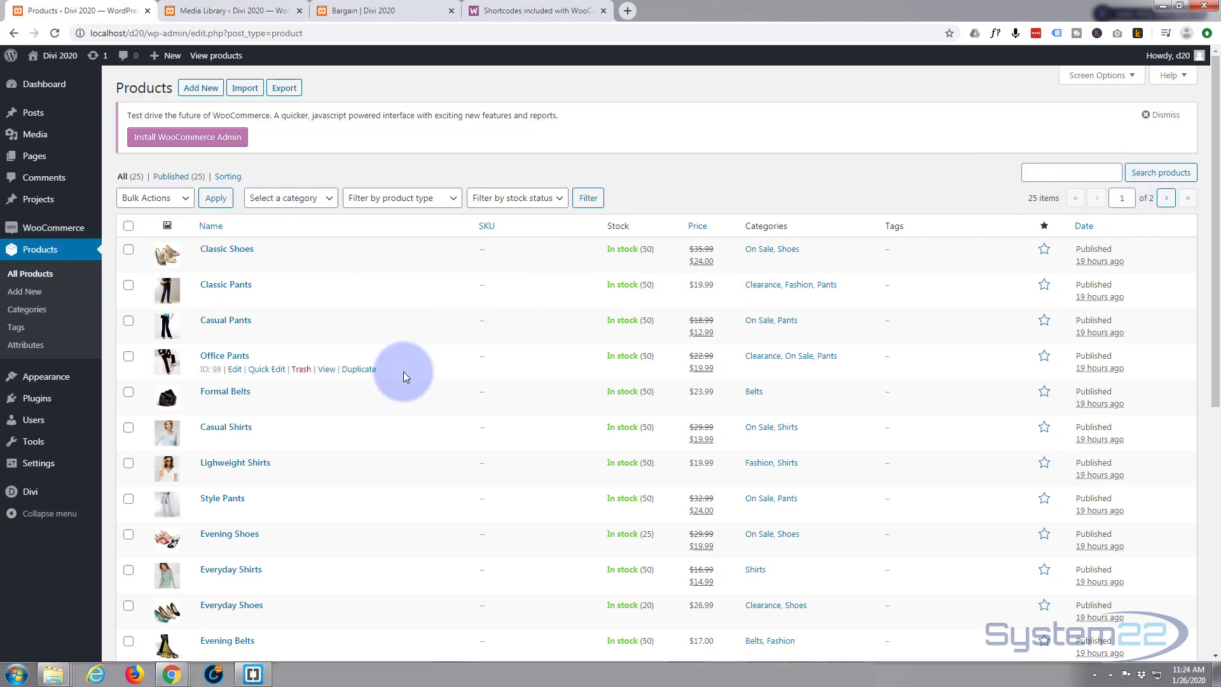
{"action": "scroll", "coordinate": [399, 369], "scroll_direction": "down", "scroll_amount": 7}
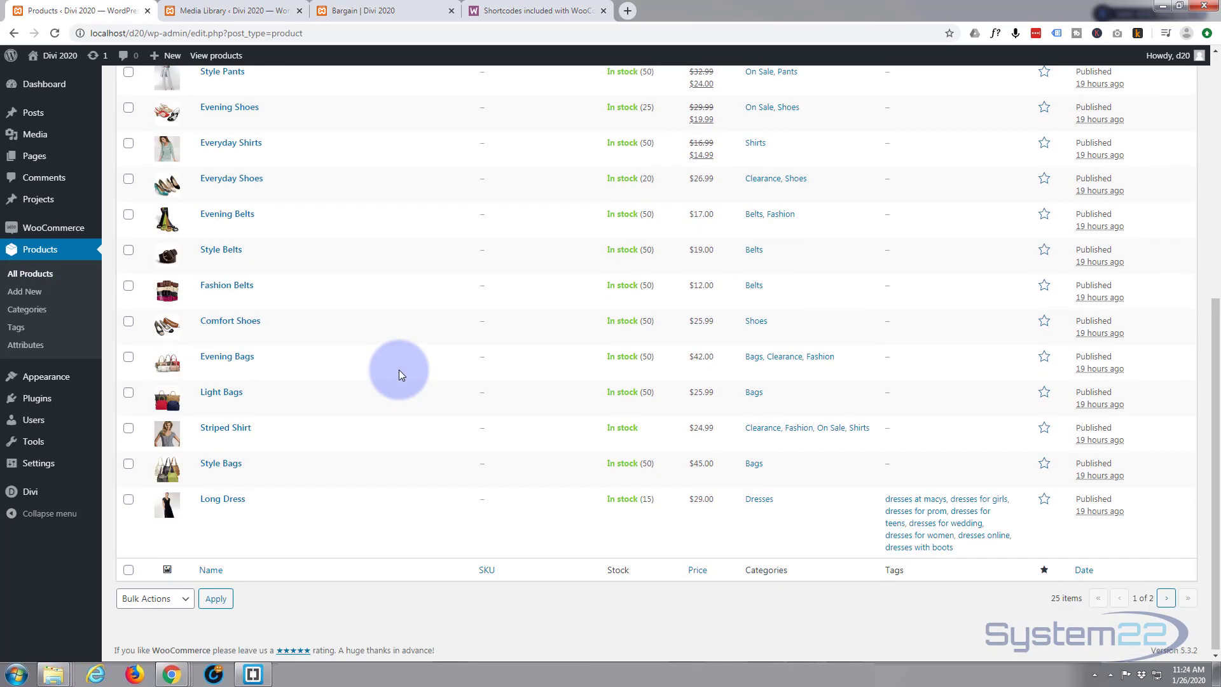
{"action": "mouse_move", "coordinate": [206, 426]}
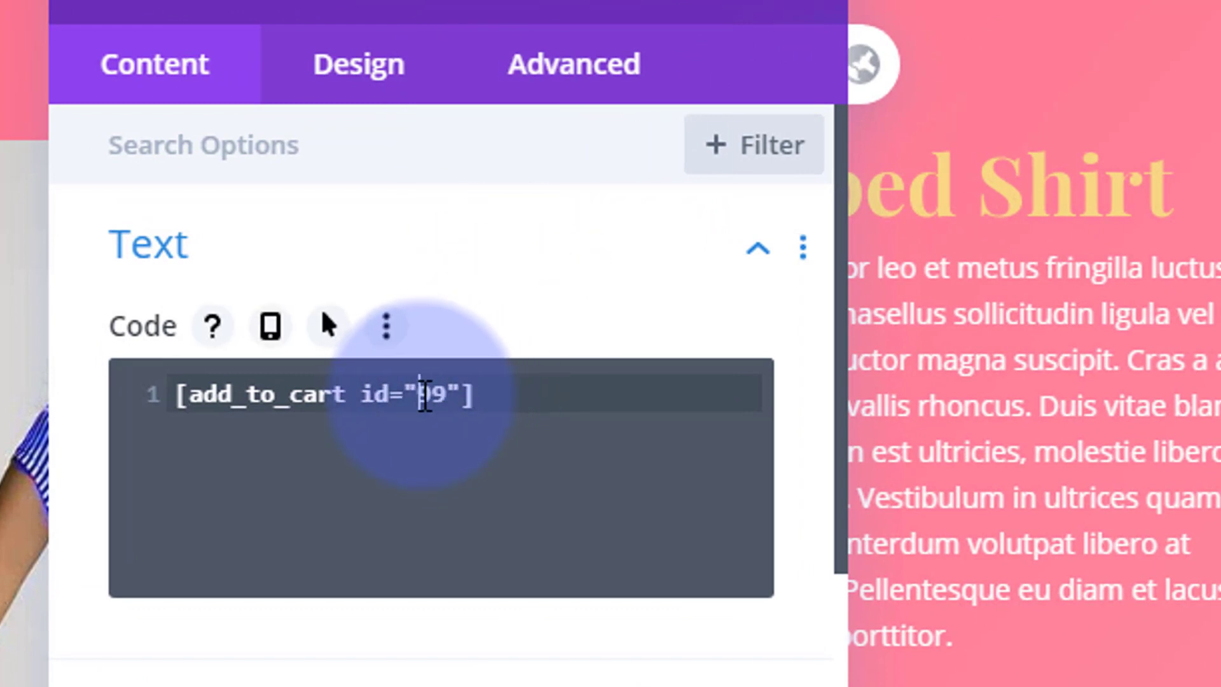
{"action": "double_click", "coordinate": [424, 394]}
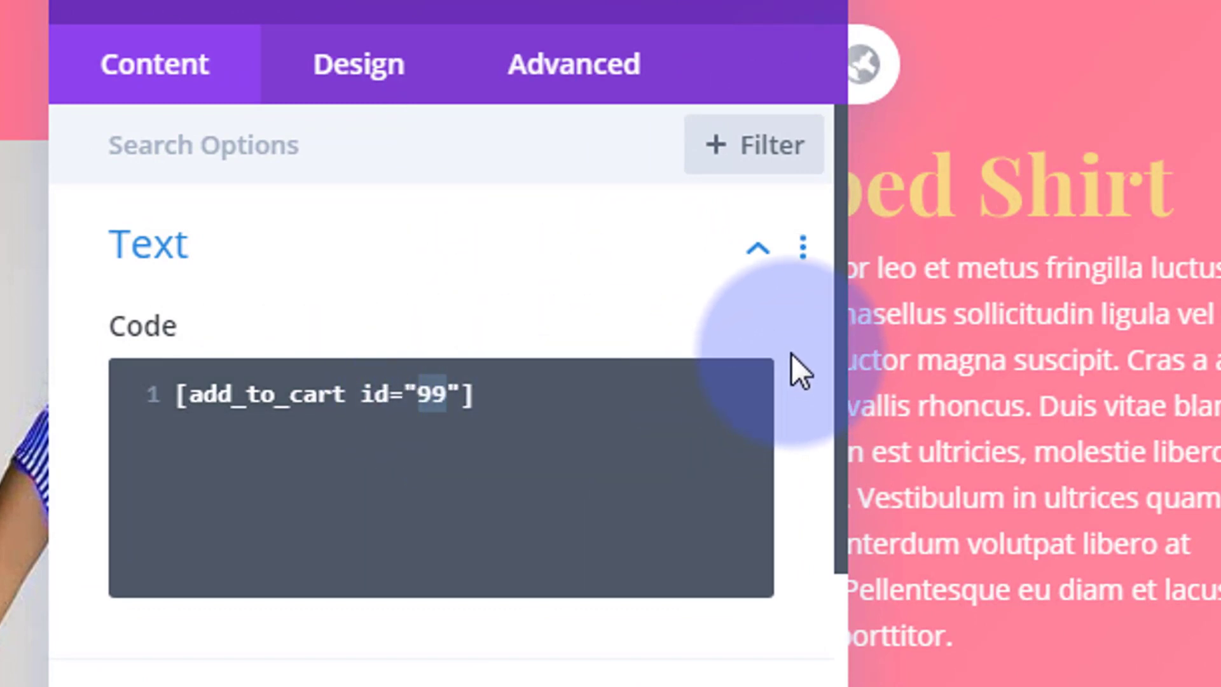
{"action": "type", "text": "80"}
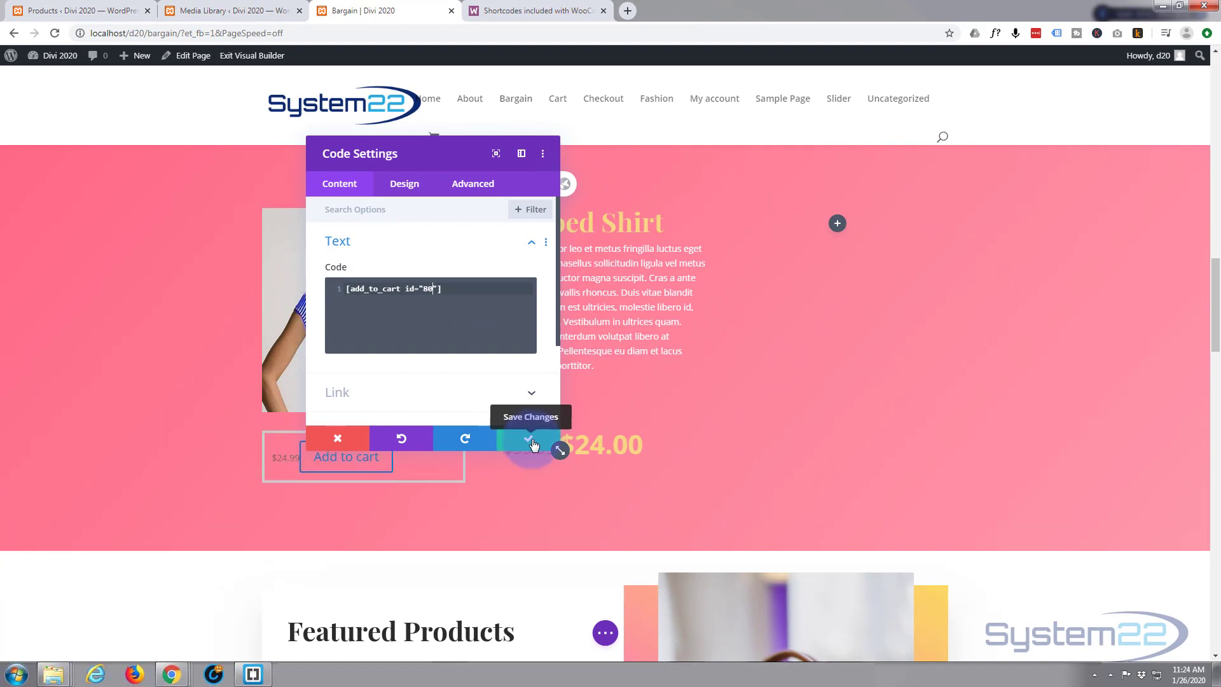
{"action": "left_click", "coordinate": [531, 441]}
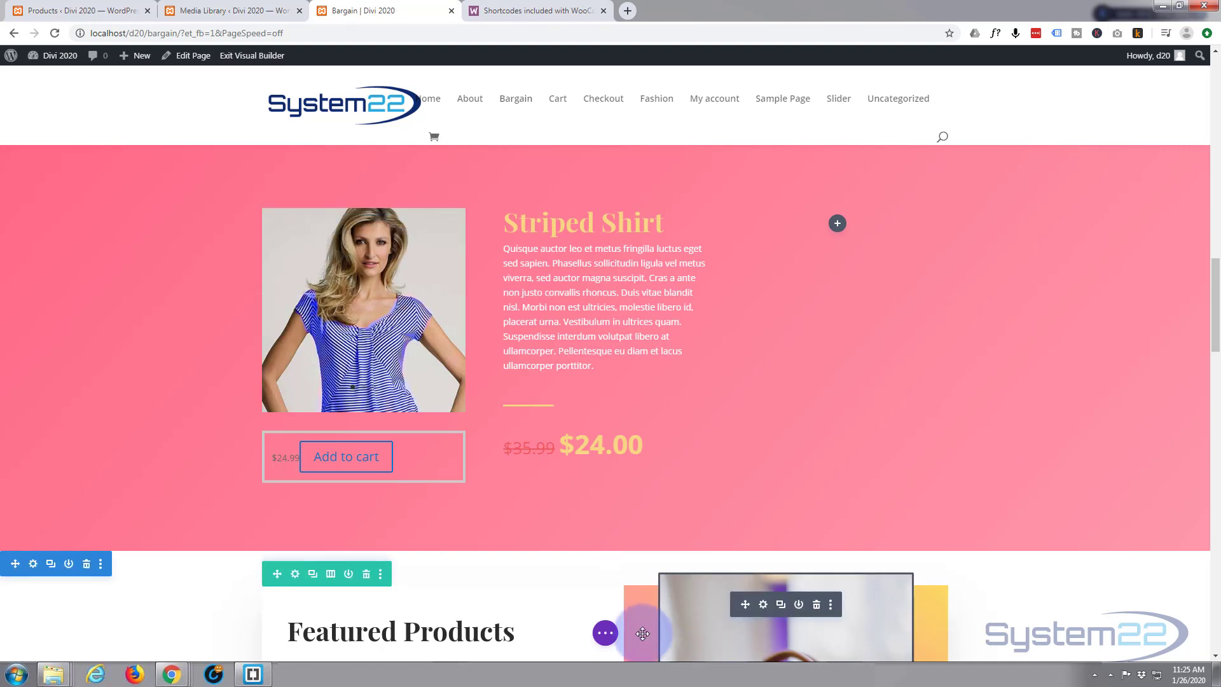
- Save the Bargain page and exit the Visual Builder to view the Striped Shirt section on the live page
{"action": "left_click", "coordinate": [606, 634]}
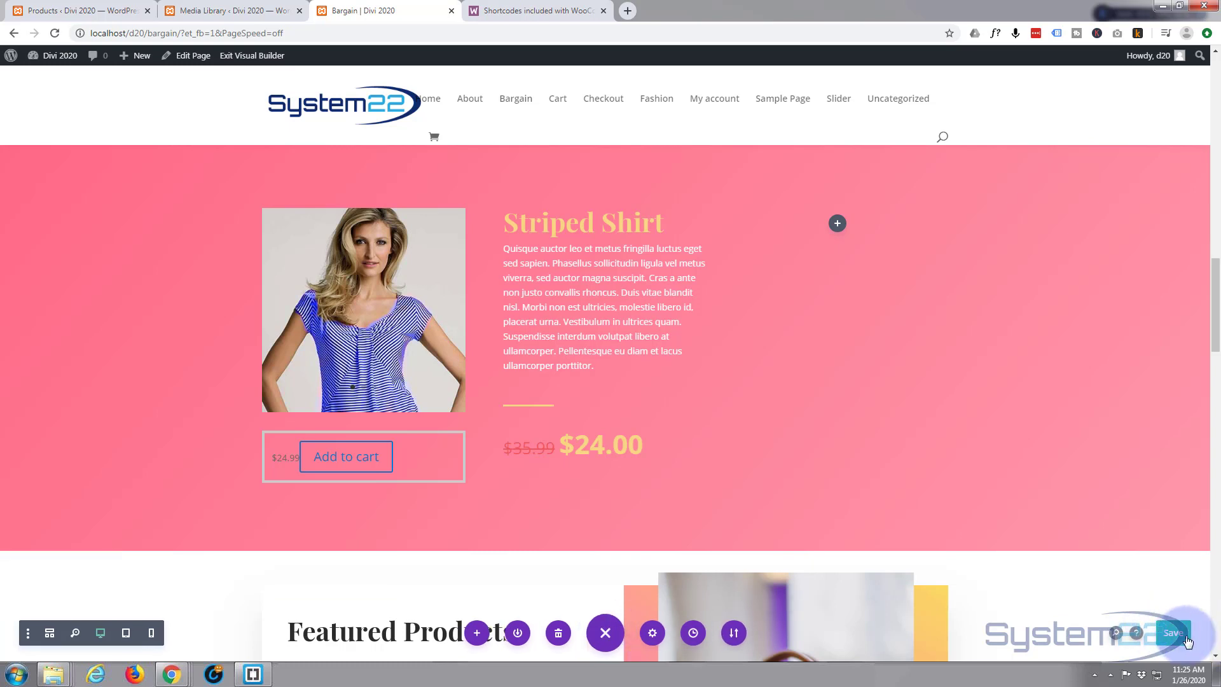
{"action": "left_click", "coordinate": [245, 56]}
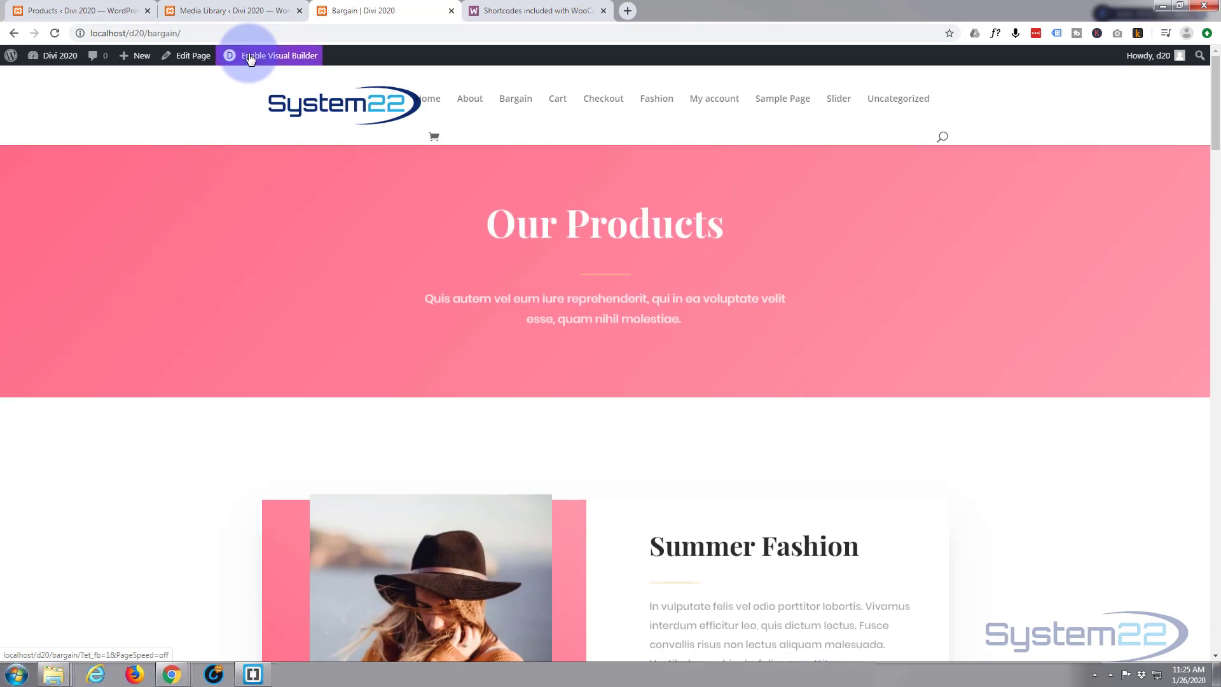
{"action": "scroll", "coordinate": [282, 176], "scroll_direction": "down", "scroll_amount": 10}
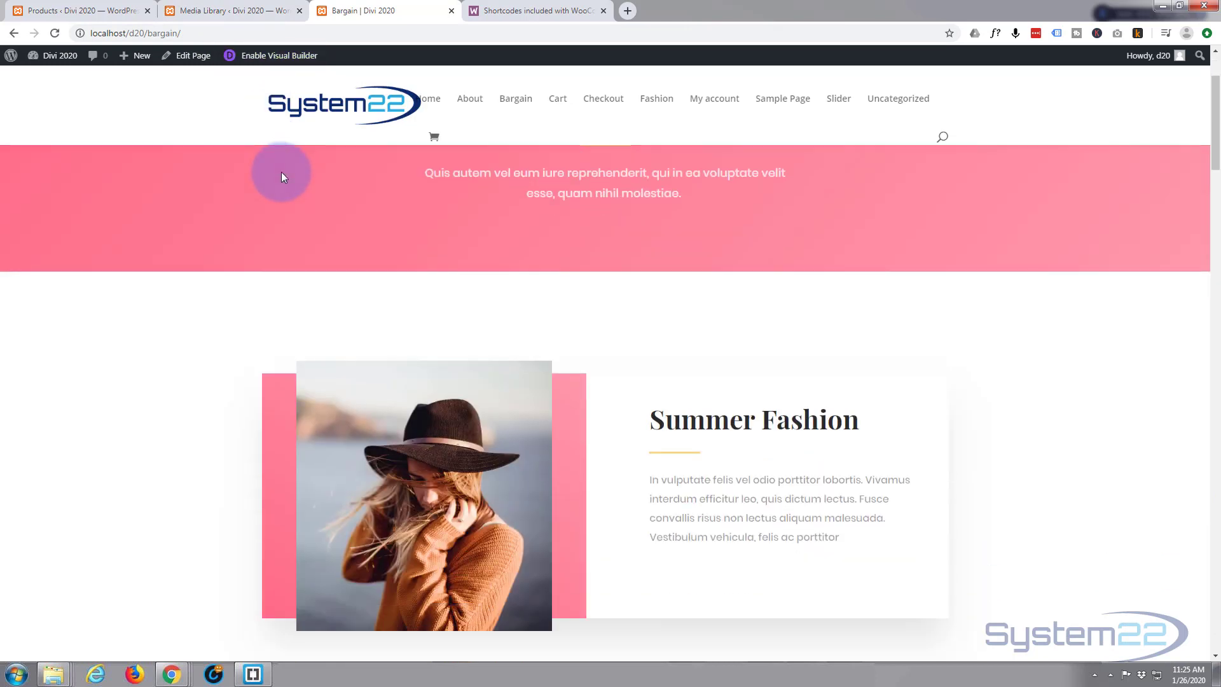
{"action": "scroll", "coordinate": [284, 177], "scroll_direction": "down", "scroll_amount": 6}
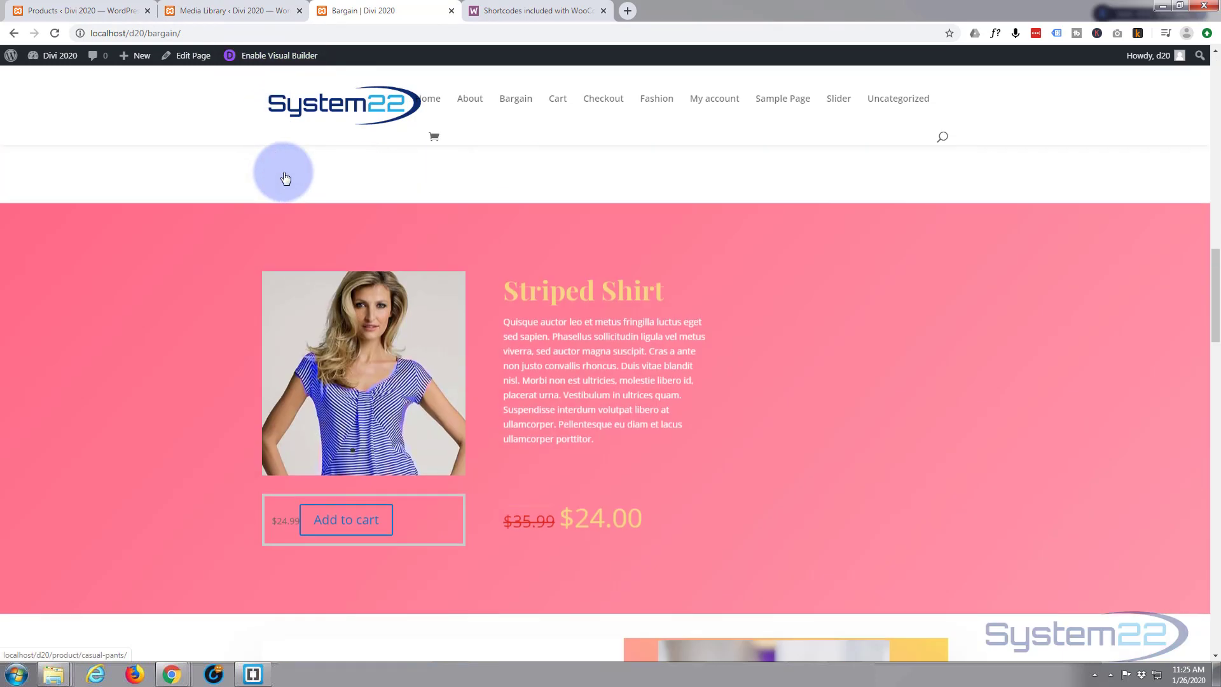
{"action": "scroll", "coordinate": [212, 232], "scroll_direction": "up", "scroll_amount": 1}
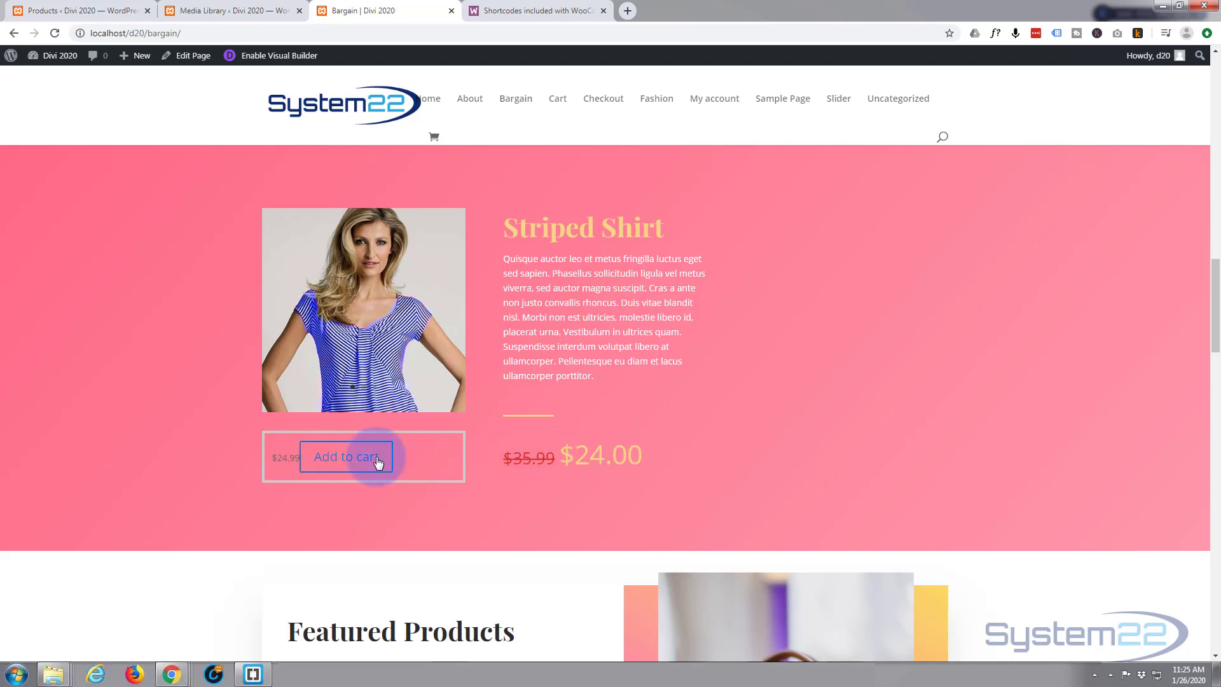
- Inspect the Striped Shirt's Add to cart button in the browser's developer tools
{"action": "right_click", "coordinate": [345, 457]}
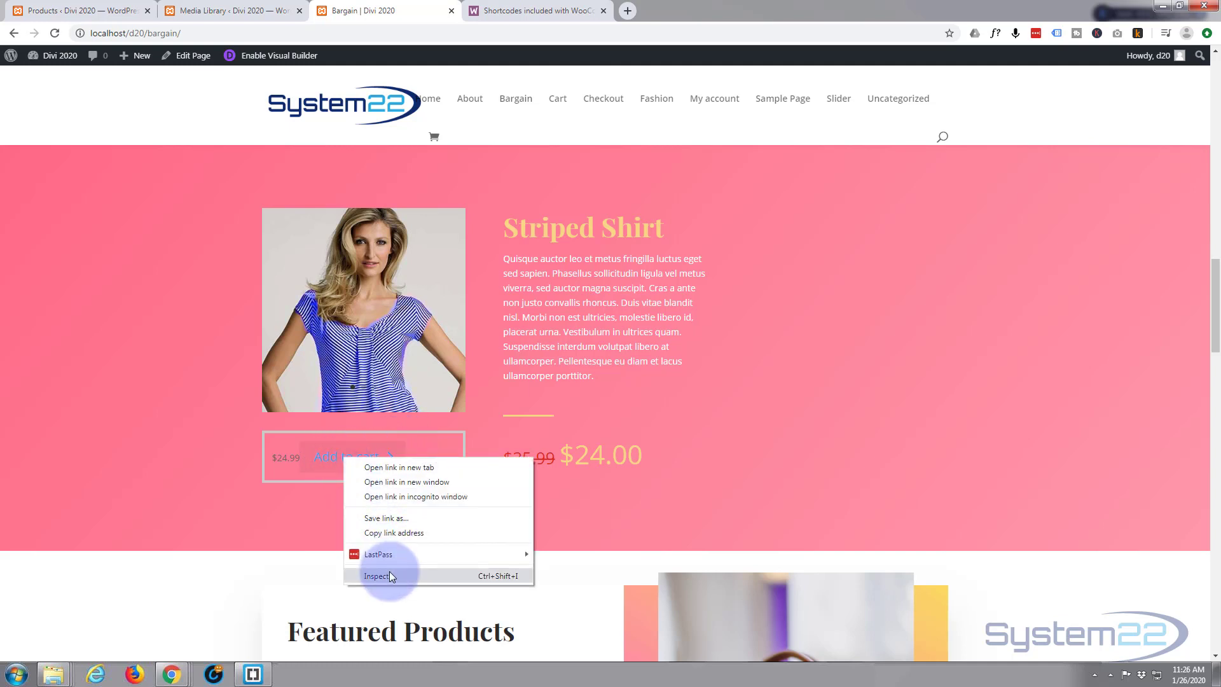
{"action": "key", "text": "Escape"}
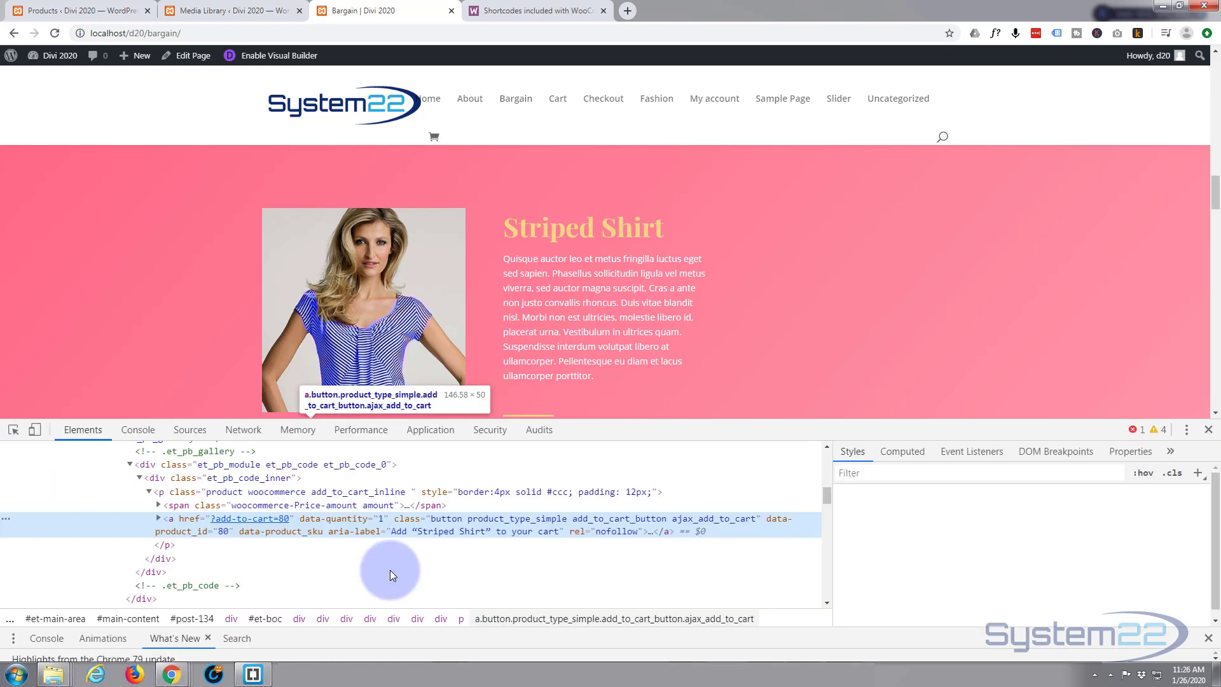
{"action": "scroll", "coordinate": [722, 201], "scroll_direction": "down", "scroll_amount": 3}
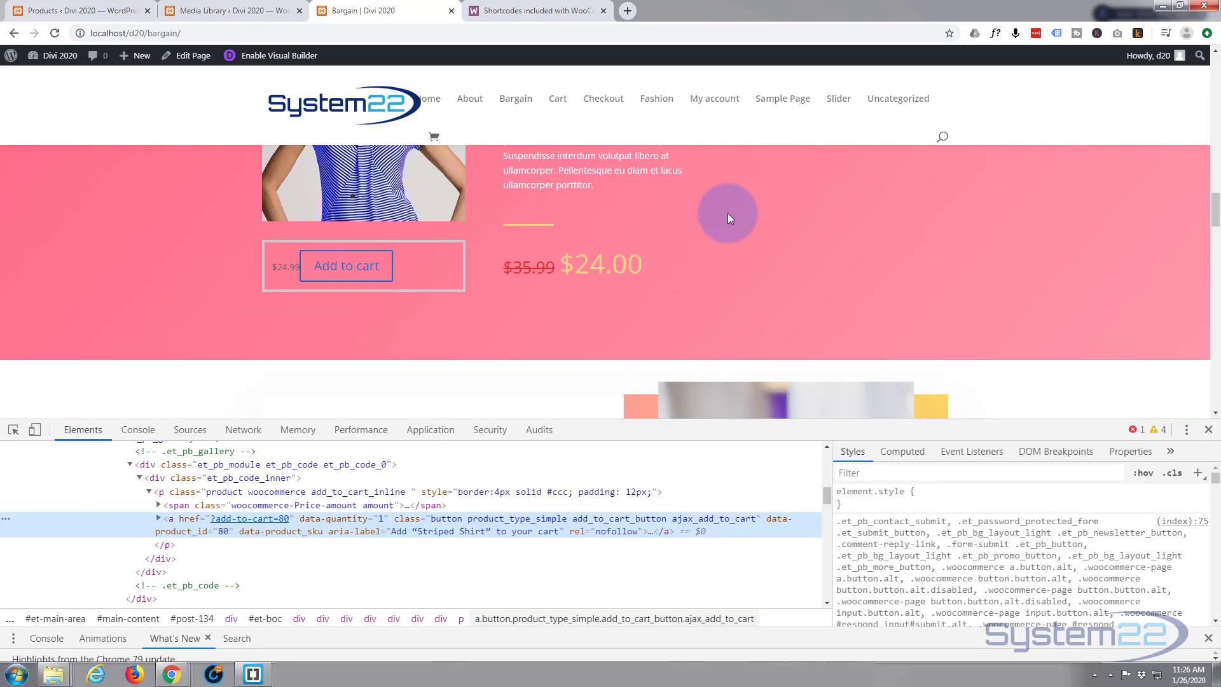
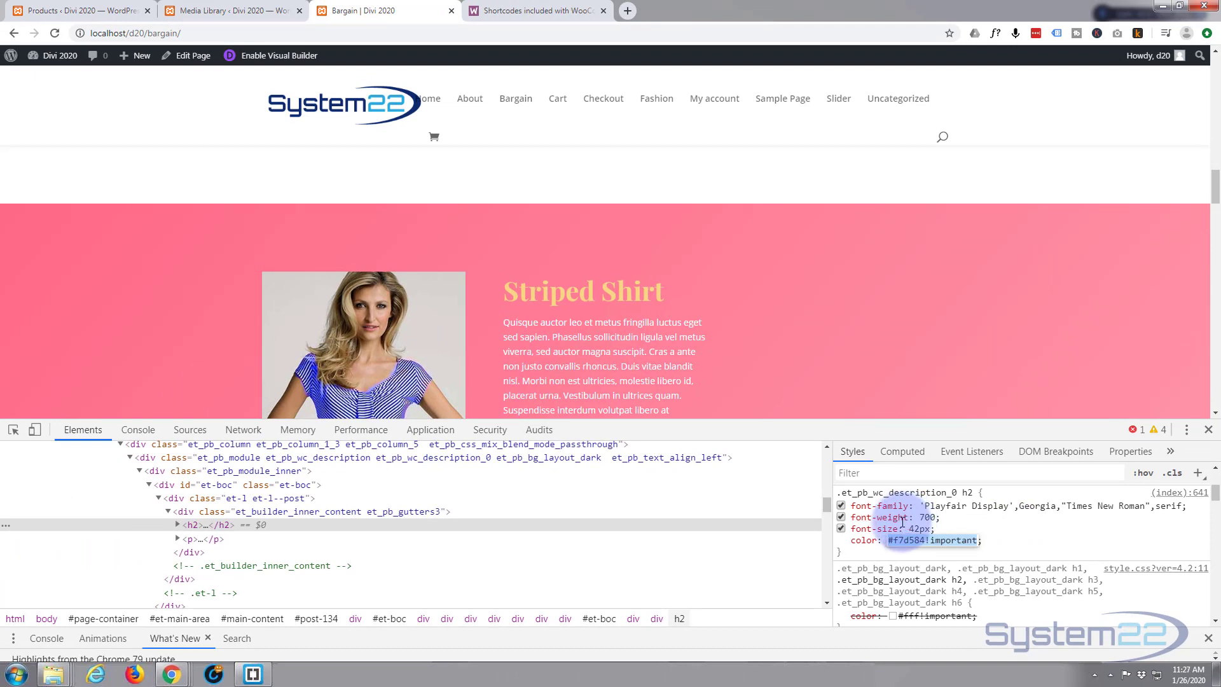
- Inspect the Striped Shirt's Add to cart button and add background: #f7d584!important to its element style
{"action": "scroll", "coordinate": [317, 303], "scroll_direction": "down", "scroll_amount": 4}
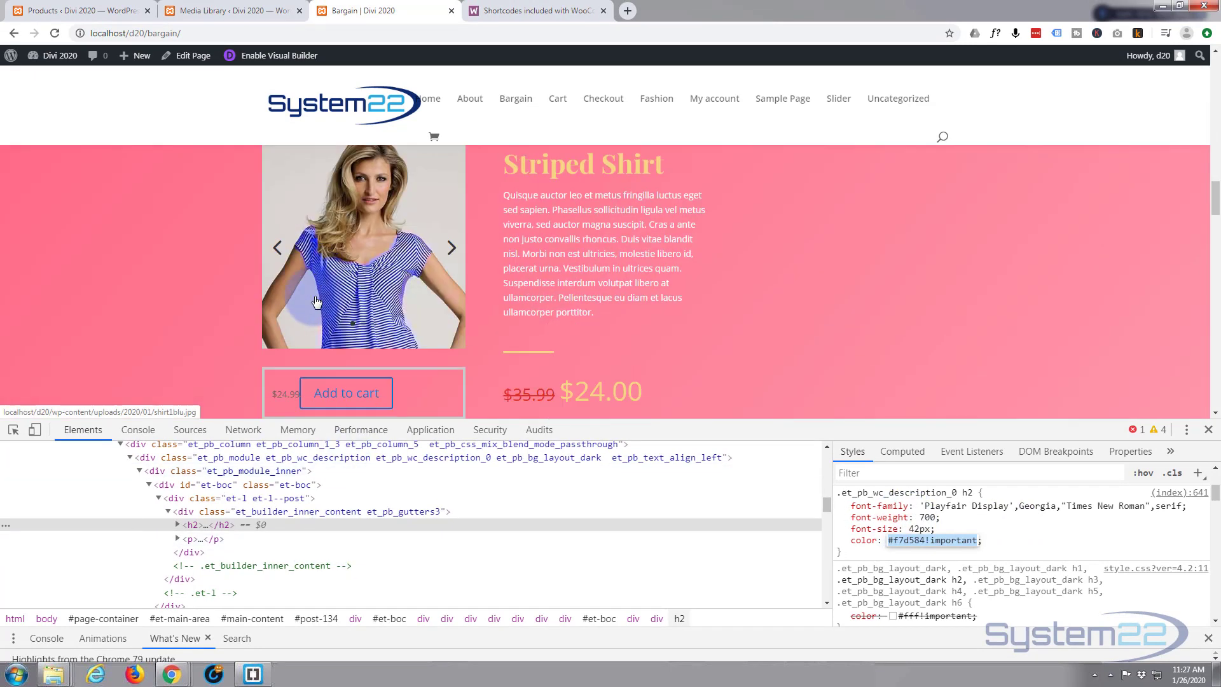
{"action": "right_click", "coordinate": [333, 270]}
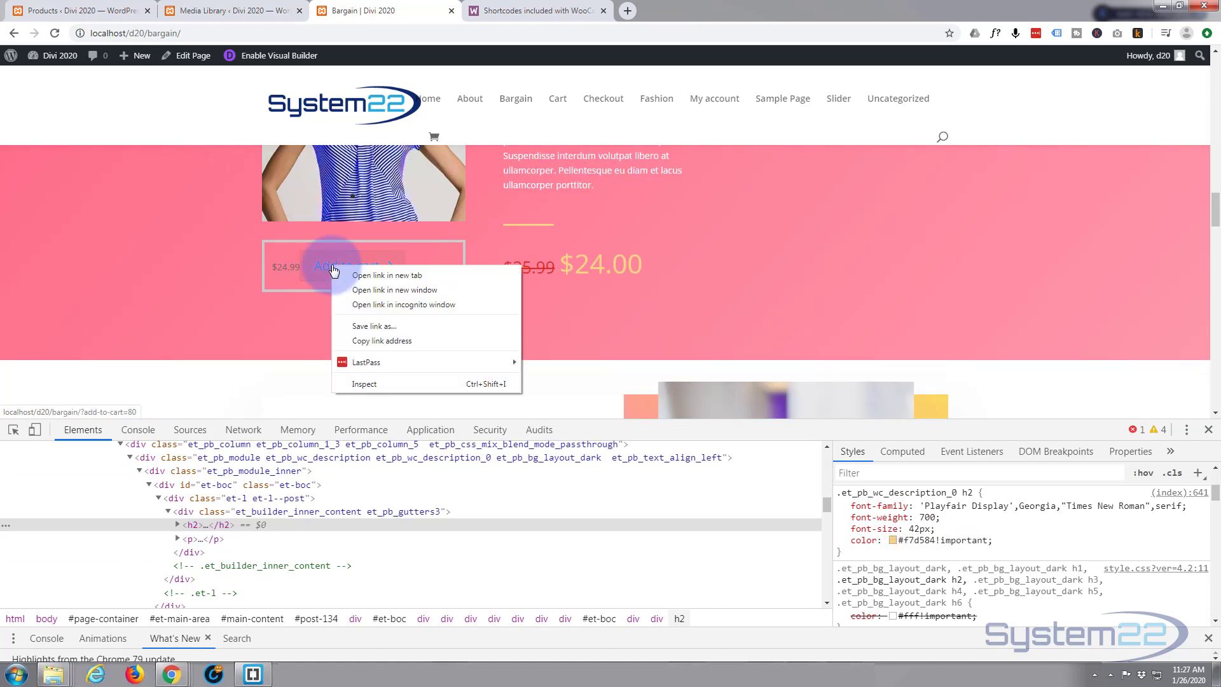
{"action": "left_click", "coordinate": [365, 384]}
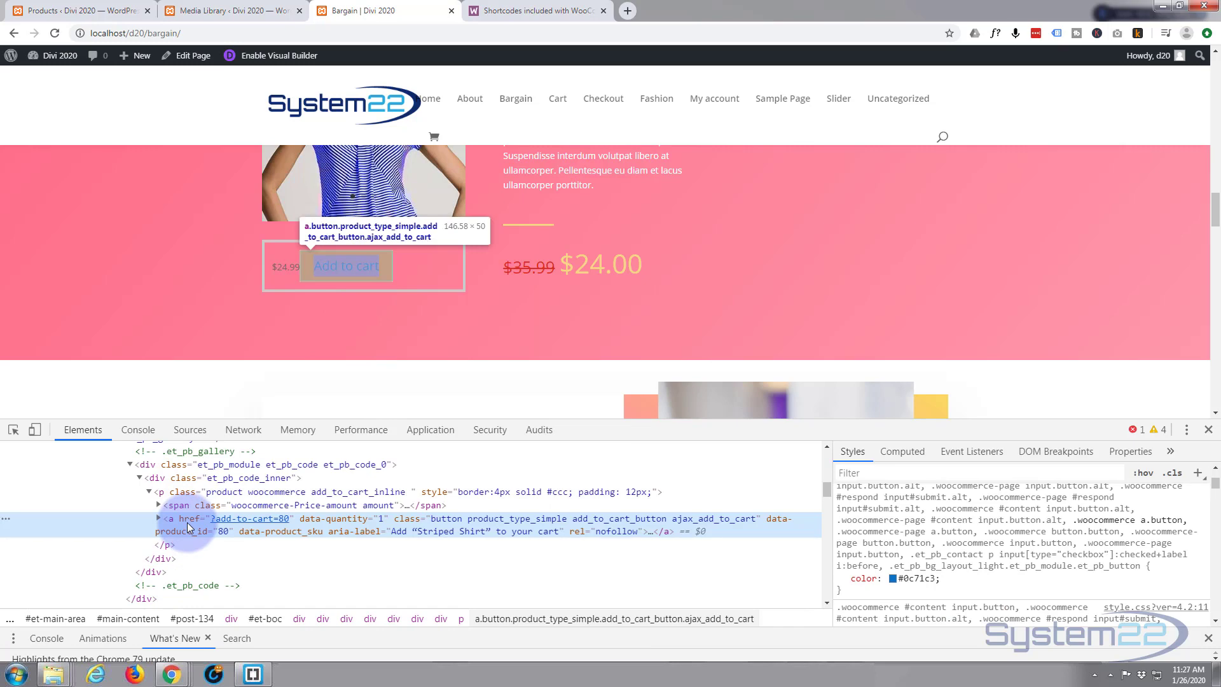
{"action": "scroll", "coordinate": [890, 522], "scroll_direction": "up", "scroll_amount": 5}
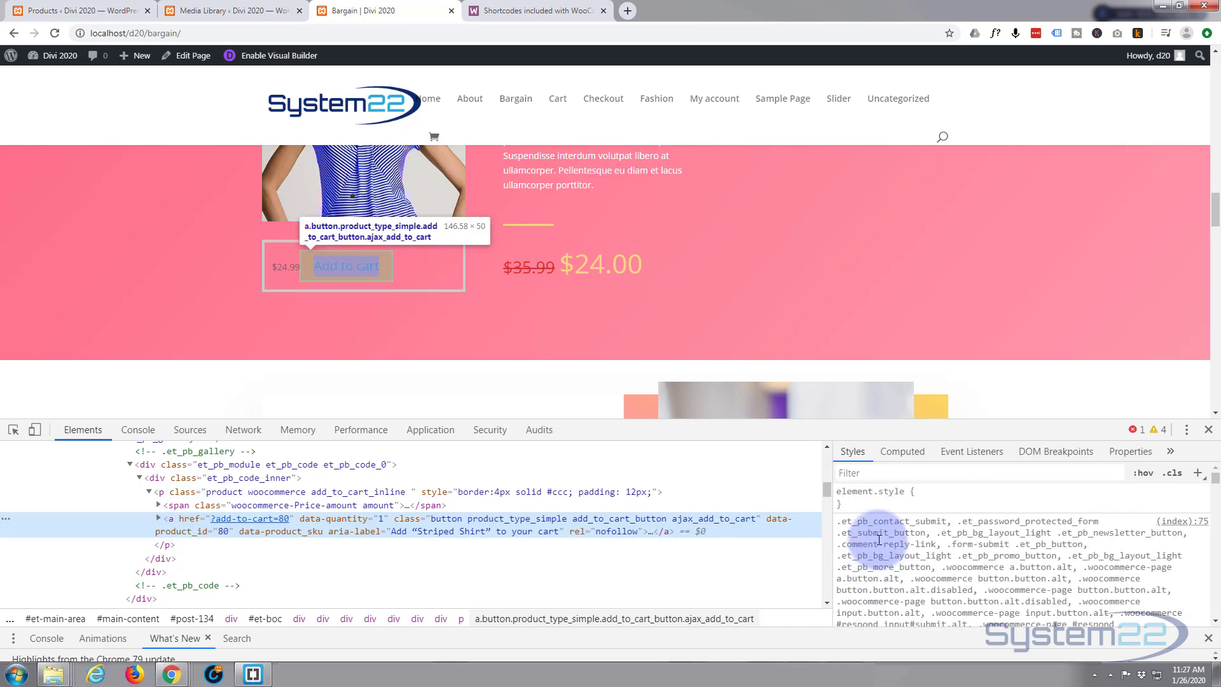
{"action": "left_click", "coordinate": [919, 492]}
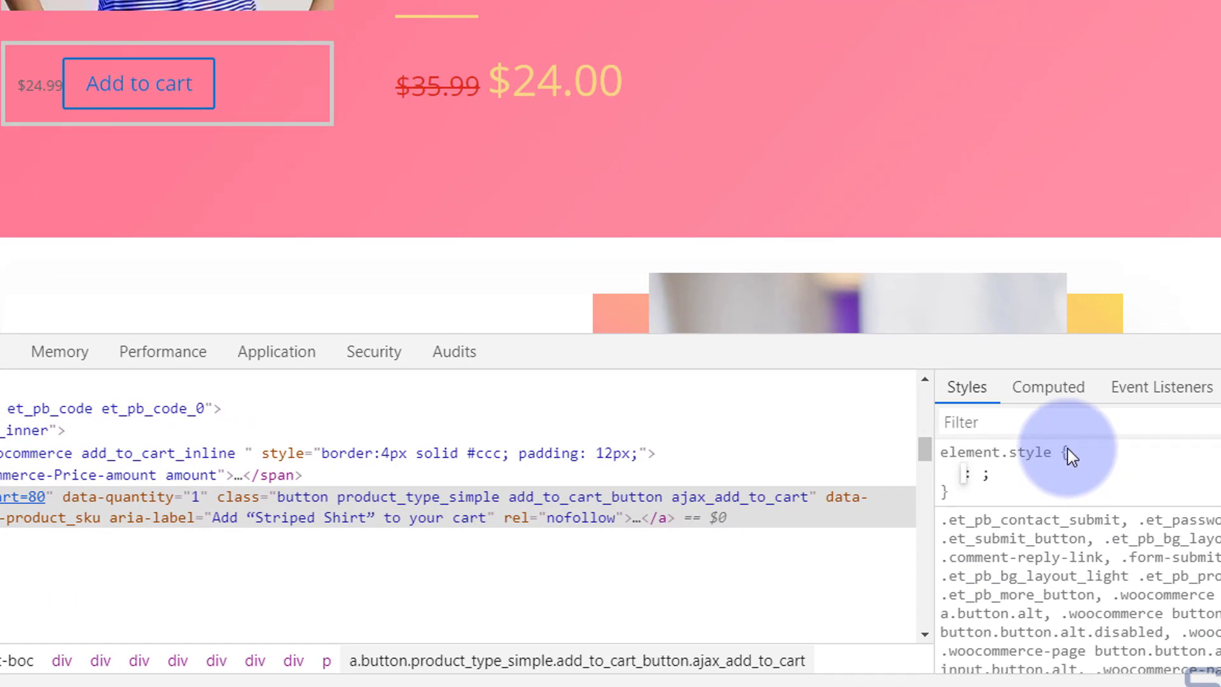
{"action": "type", "text": "backgro"}
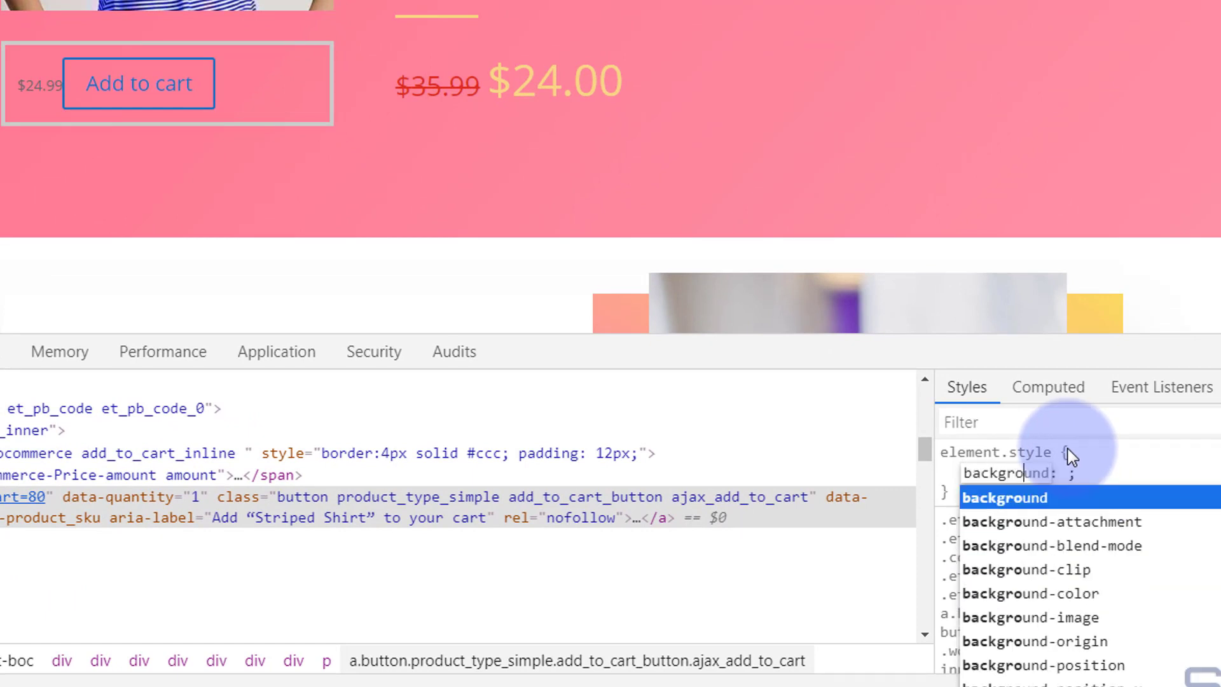
{"action": "type", "text": "und"}
{"action": "key", "text": "Tab"}
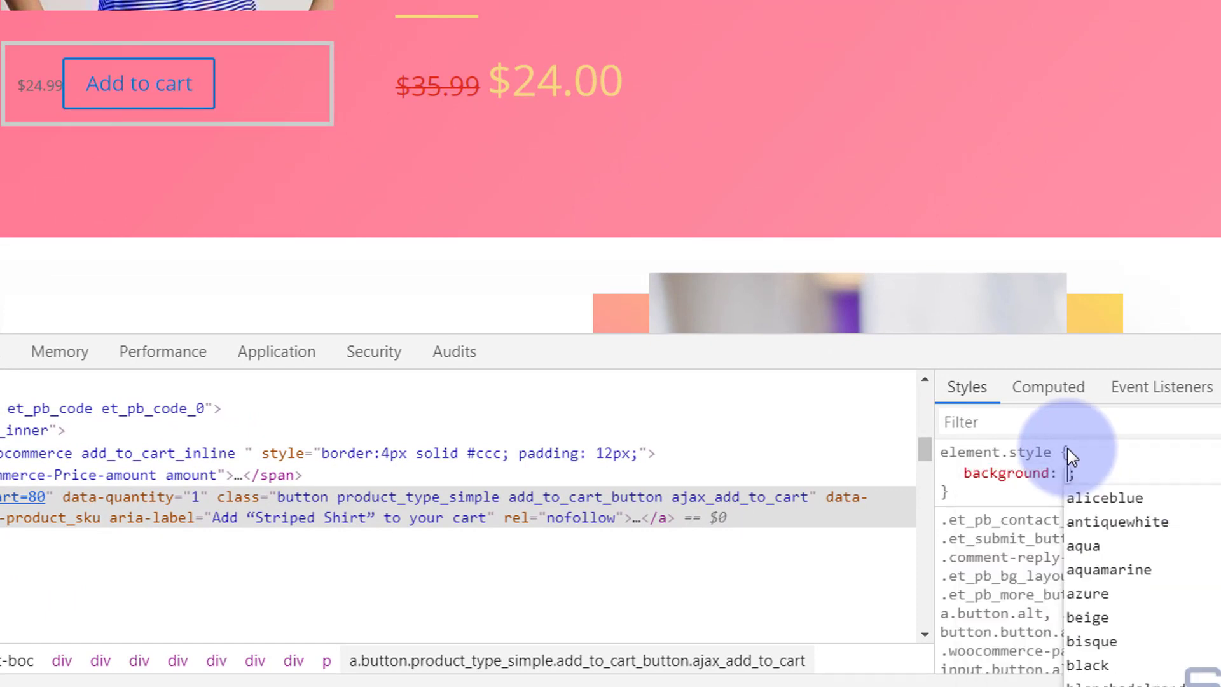
{"action": "type", "text": "#f7d584!important"}
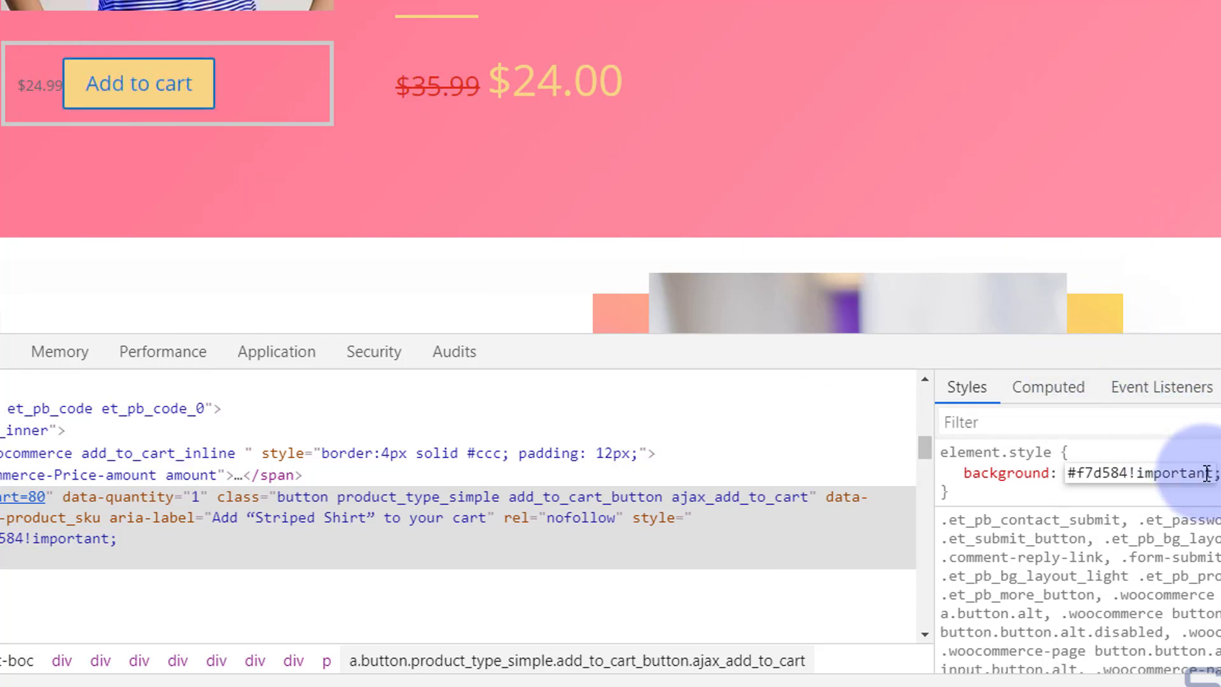
{"action": "key", "text": "Return"}
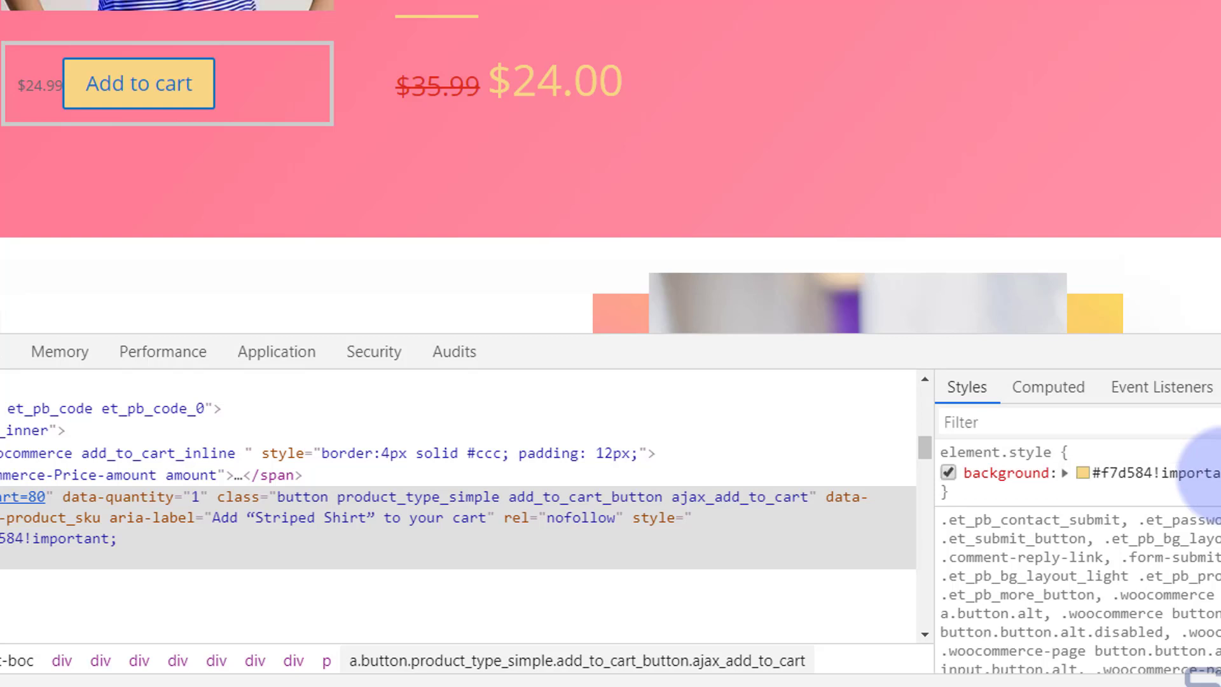
- Add border-color: #f7d584!important to the Add to cart button's element style
{"action": "left_click", "coordinate": [1050, 488]}
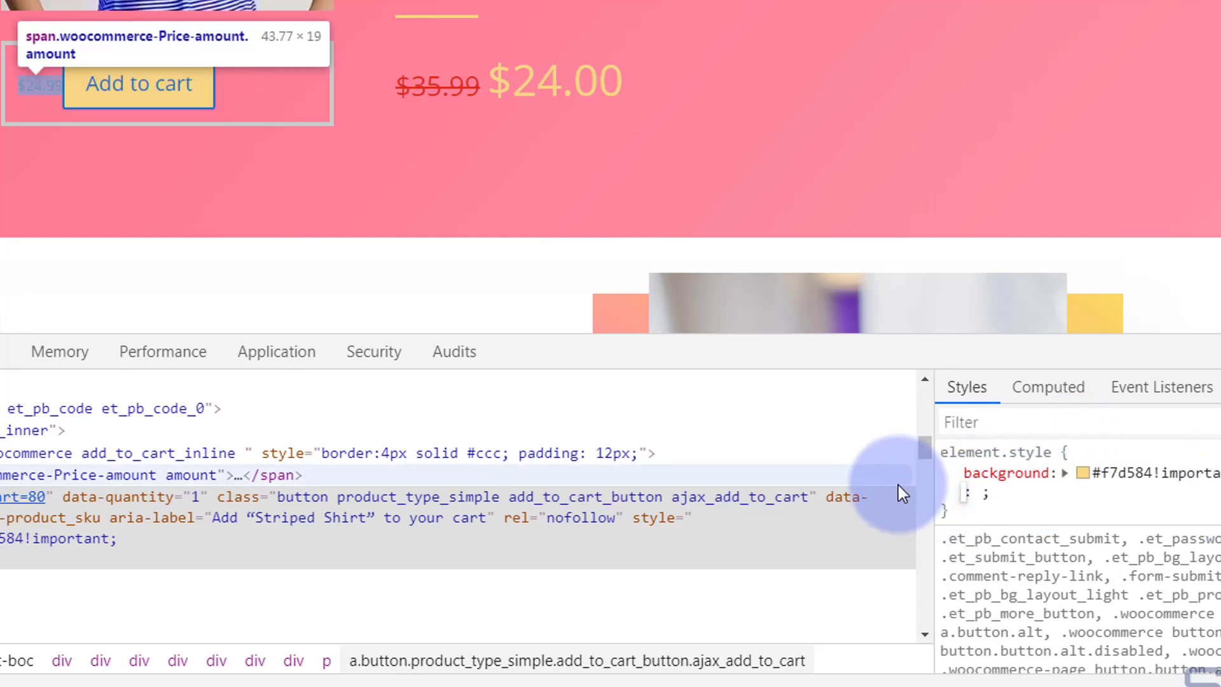
{"action": "type", "text": "border"}
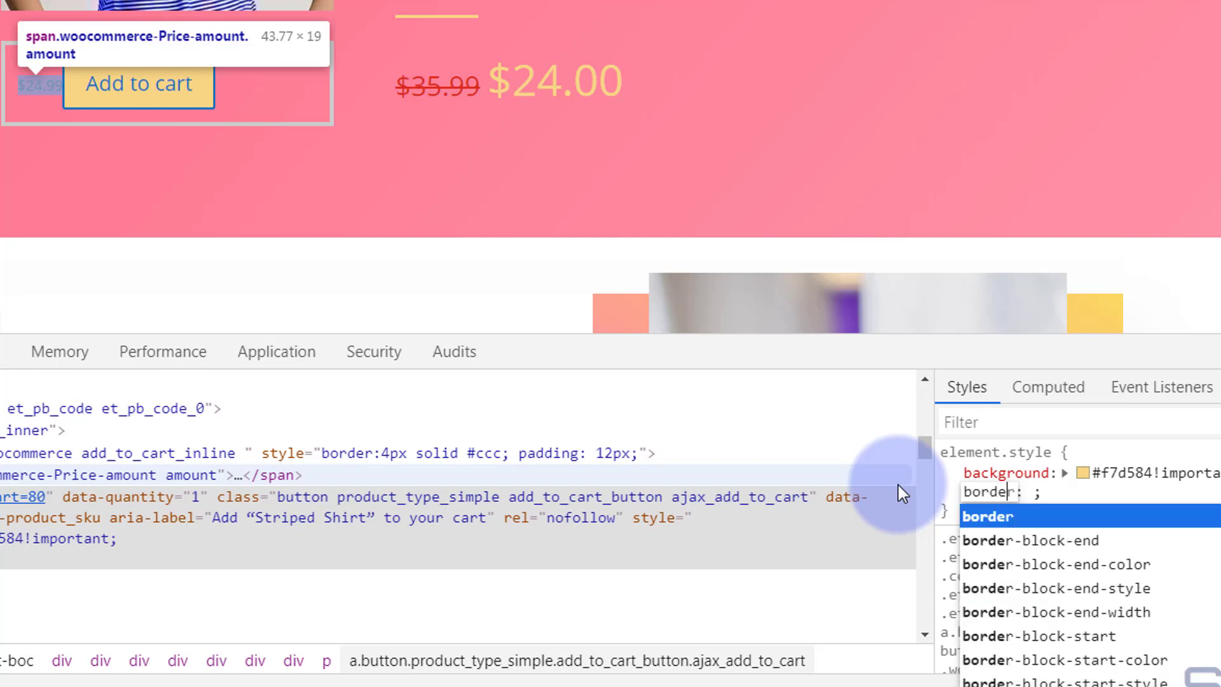
{"action": "type", "text": "-color"}
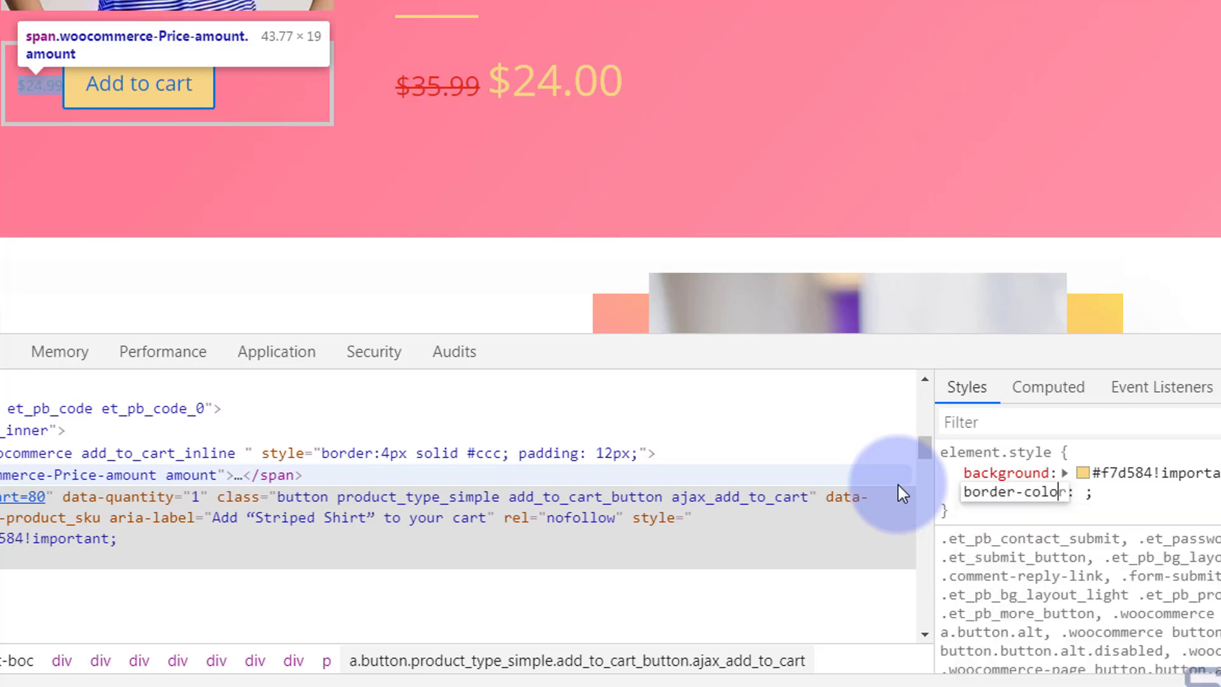
{"action": "key", "text": "Tab"}
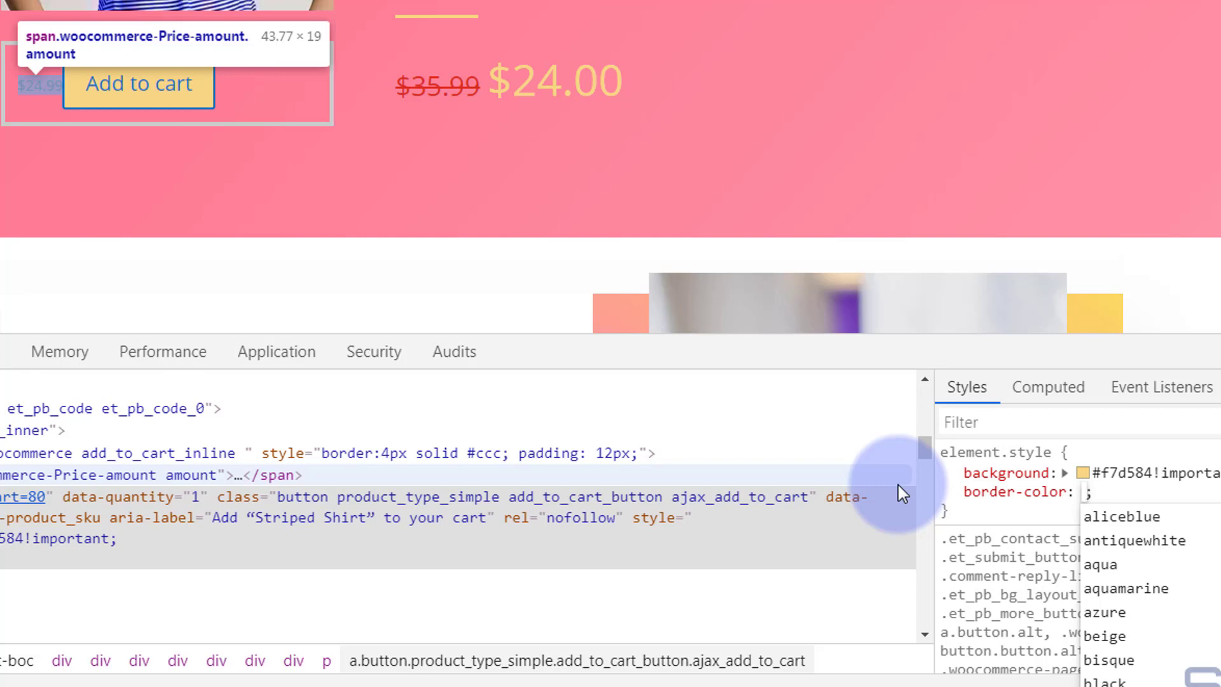
{"action": "type", "text": "#f7d584!important"}
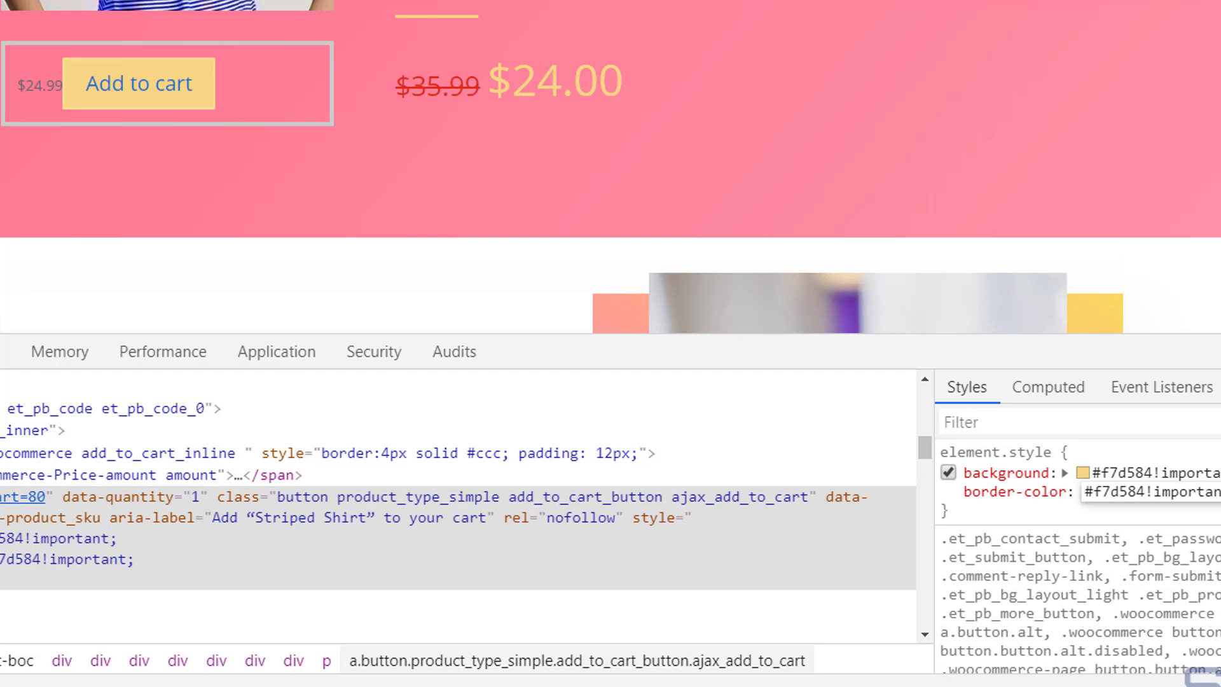
{"action": "key", "text": "Return"}
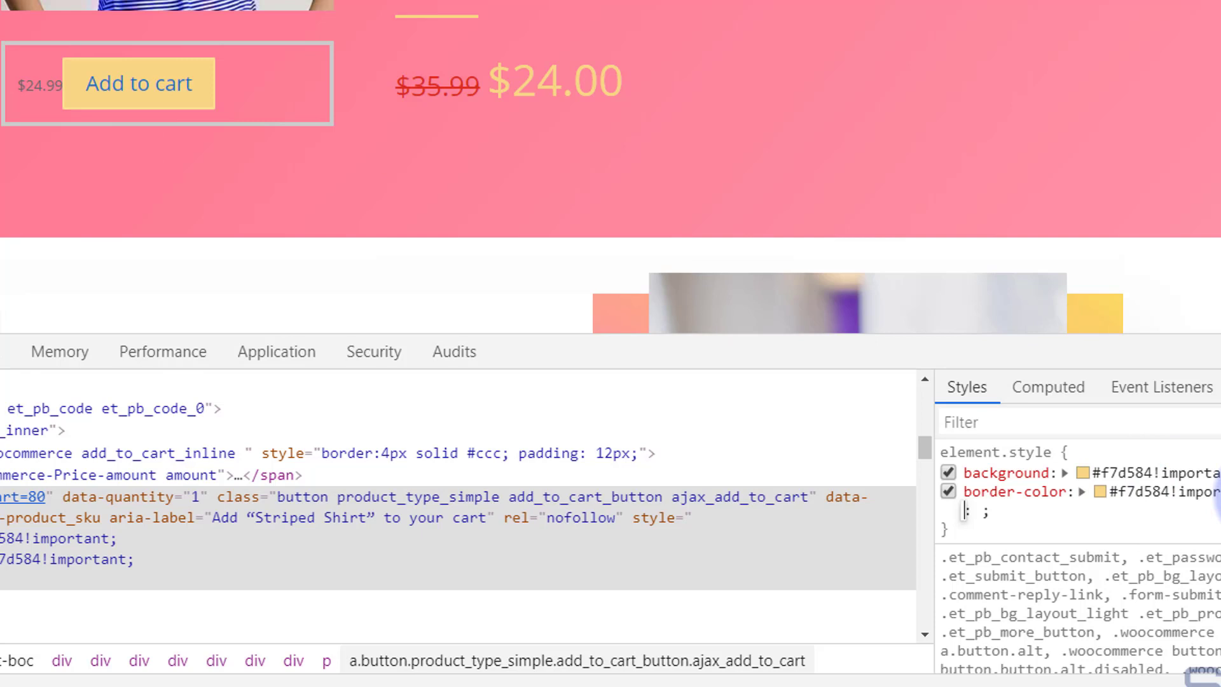
- Add color: deeppink to the Add to cart button's element style
{"action": "key", "text": "Escape"}
{"action": "left_click", "coordinate": [1215, 493]}
{"action": "type", "text": "color"}
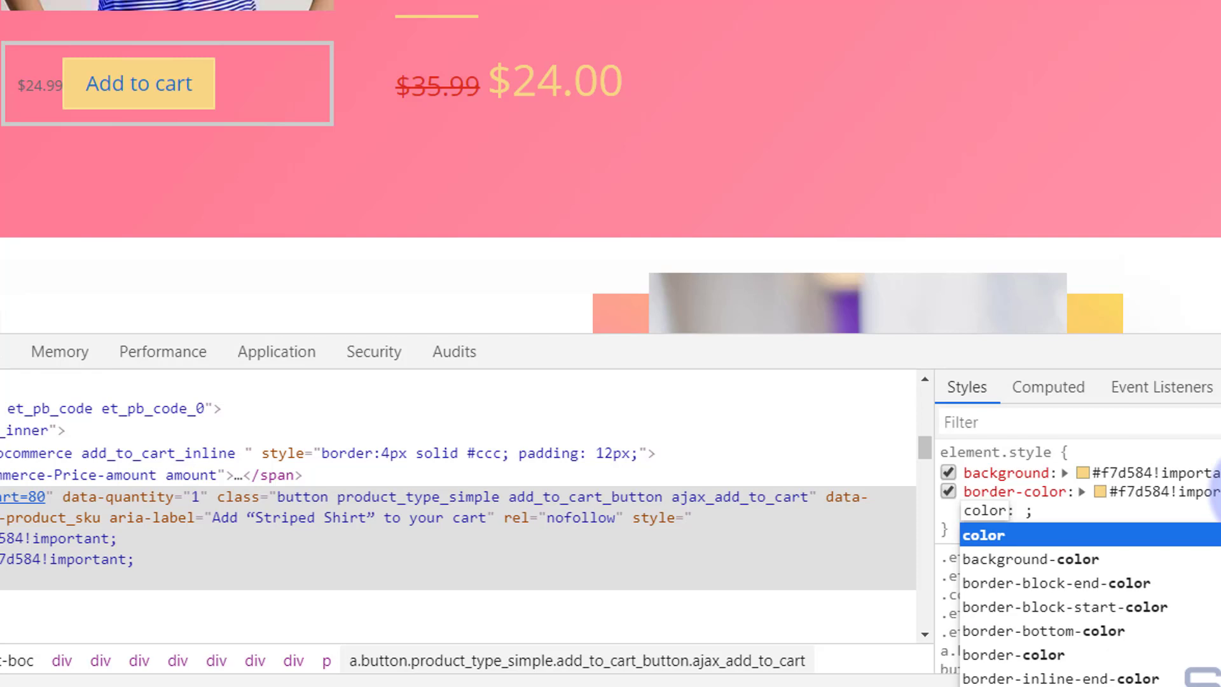
{"action": "key", "text": "Tab"}
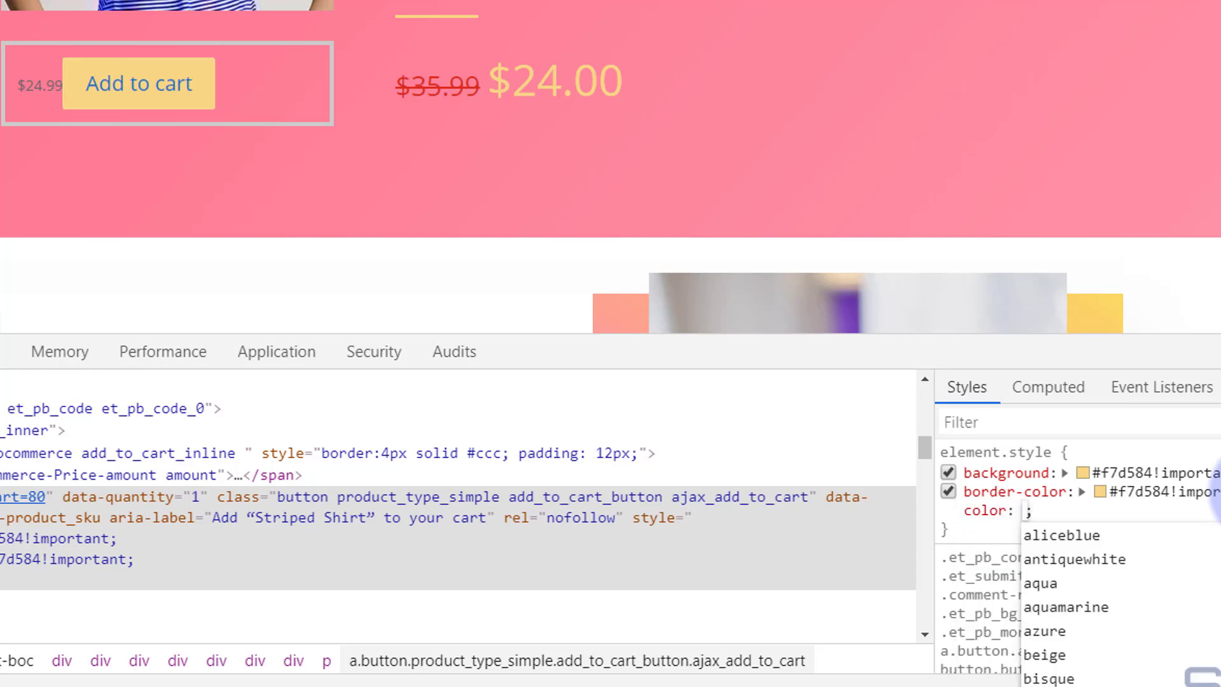
{"action": "type", "text": "deep"}
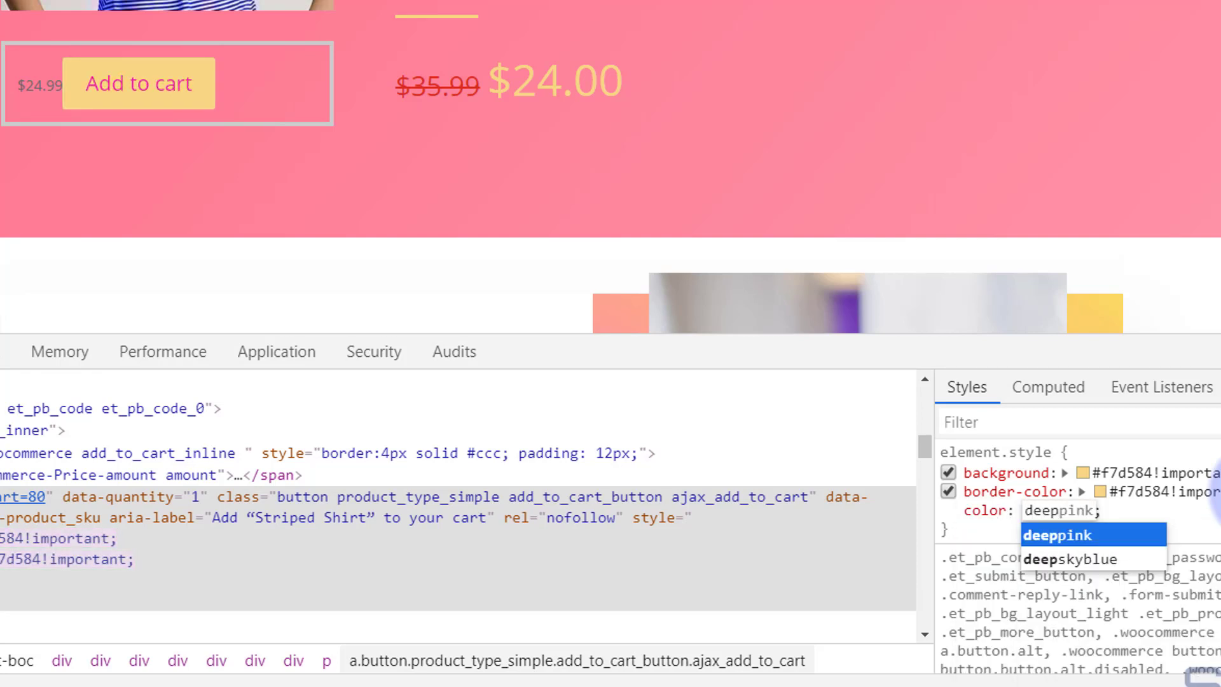
{"action": "left_click", "coordinate": [1047, 533]}
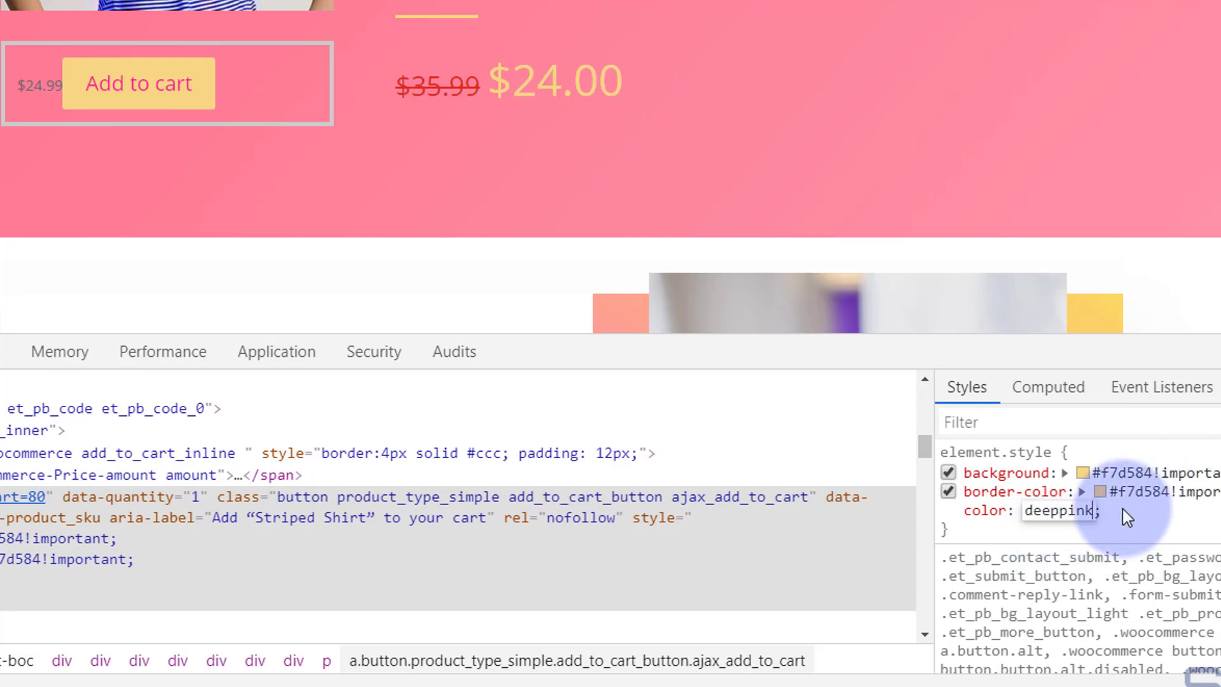
{"action": "key", "text": "Return"}
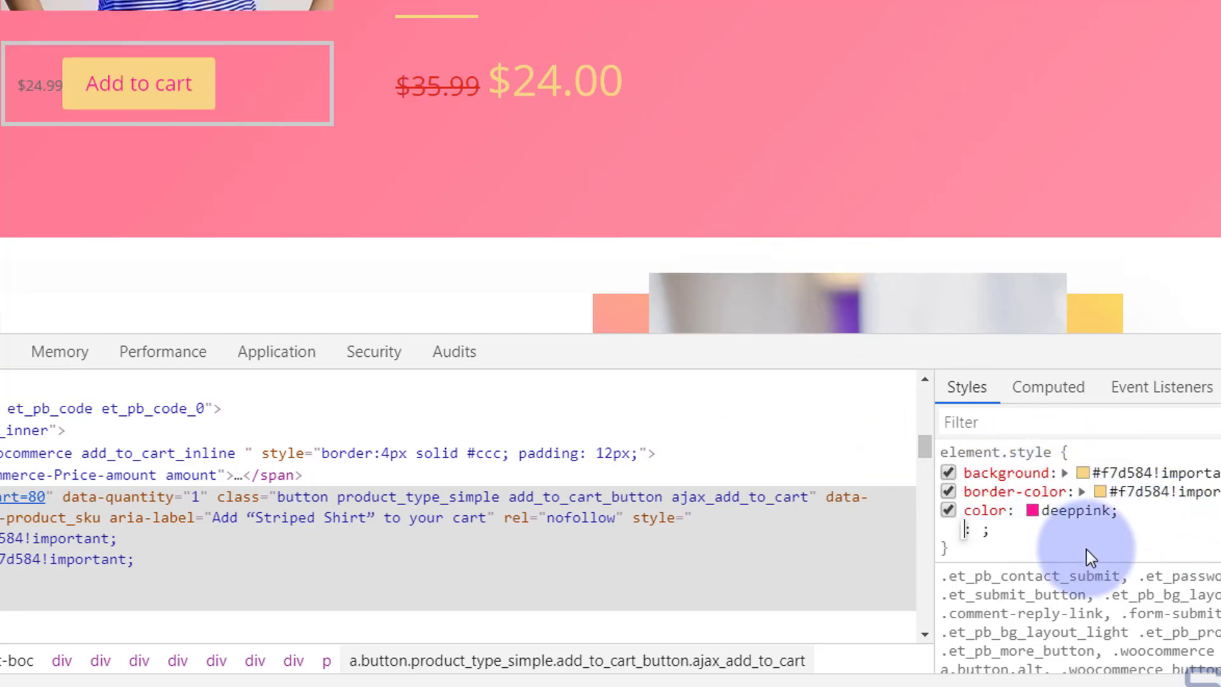
- Select the background, border-color and color declarations in the element style and close the developer tools
{"action": "left_click_drag", "start_coordinate": [1123, 512], "coordinate": [955, 475]}
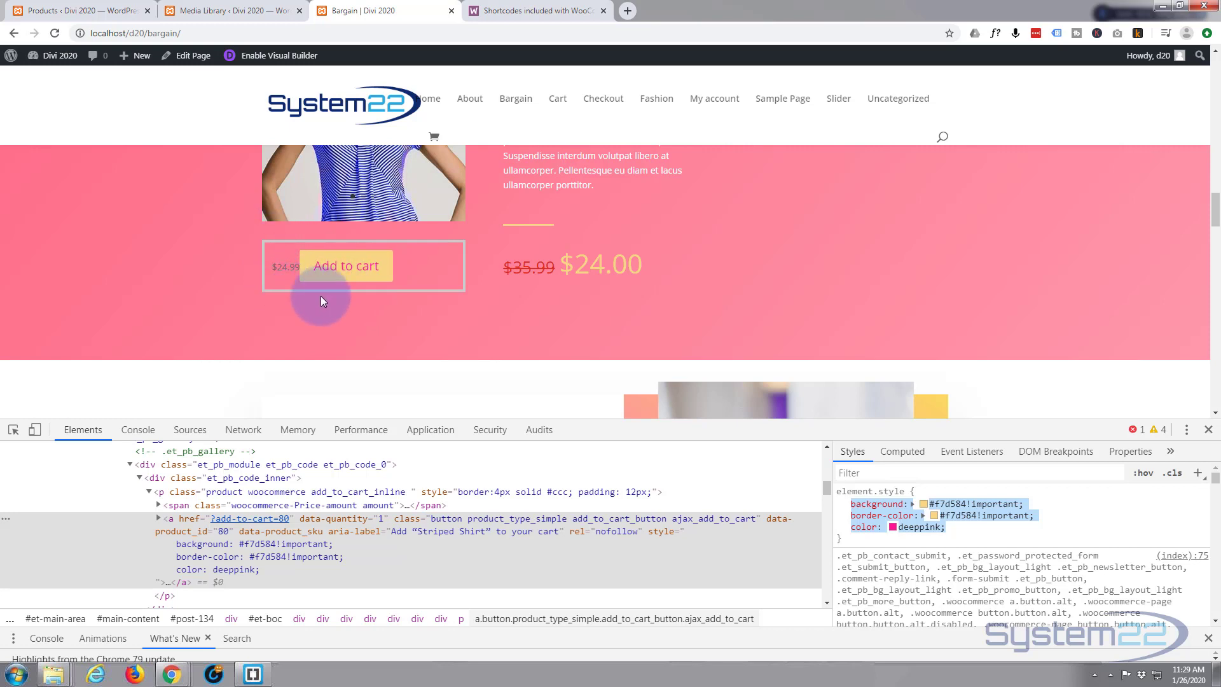
{"action": "left_click", "coordinate": [1209, 430]}
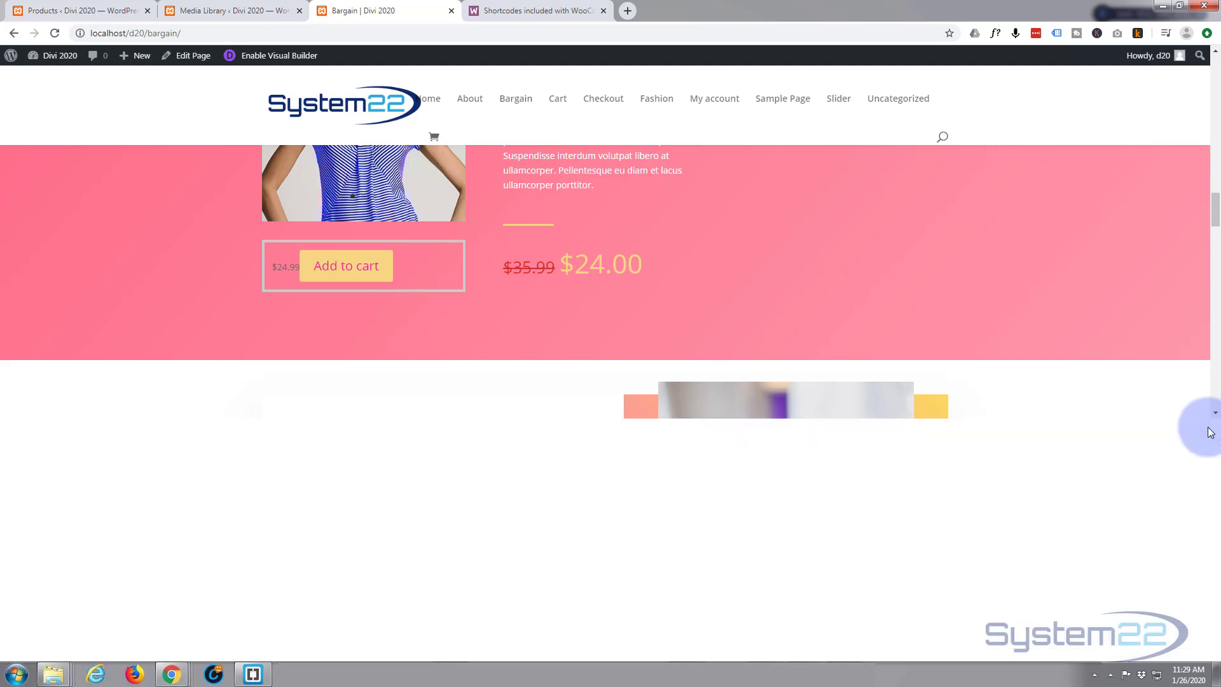
- Open the Bargain page in the Visual Builder and go to the Striped Shirt section
{"action": "left_click", "coordinate": [271, 57]}
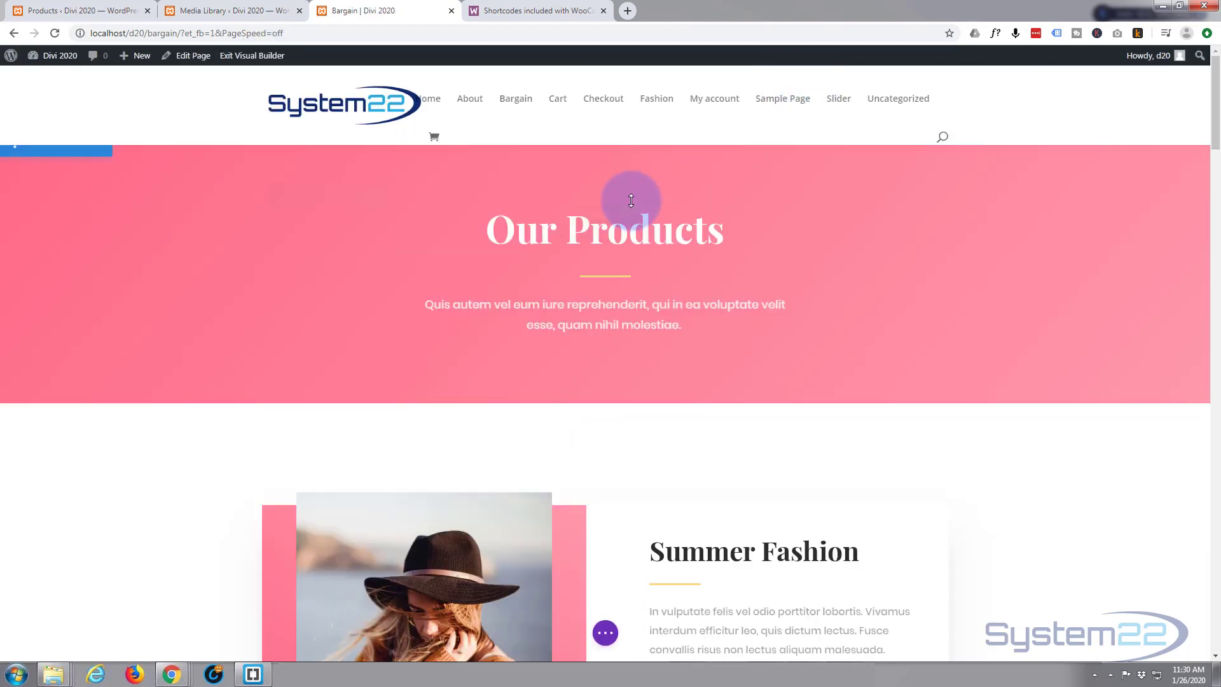
{"action": "scroll", "coordinate": [631, 200], "scroll_direction": "down", "scroll_amount": 8}
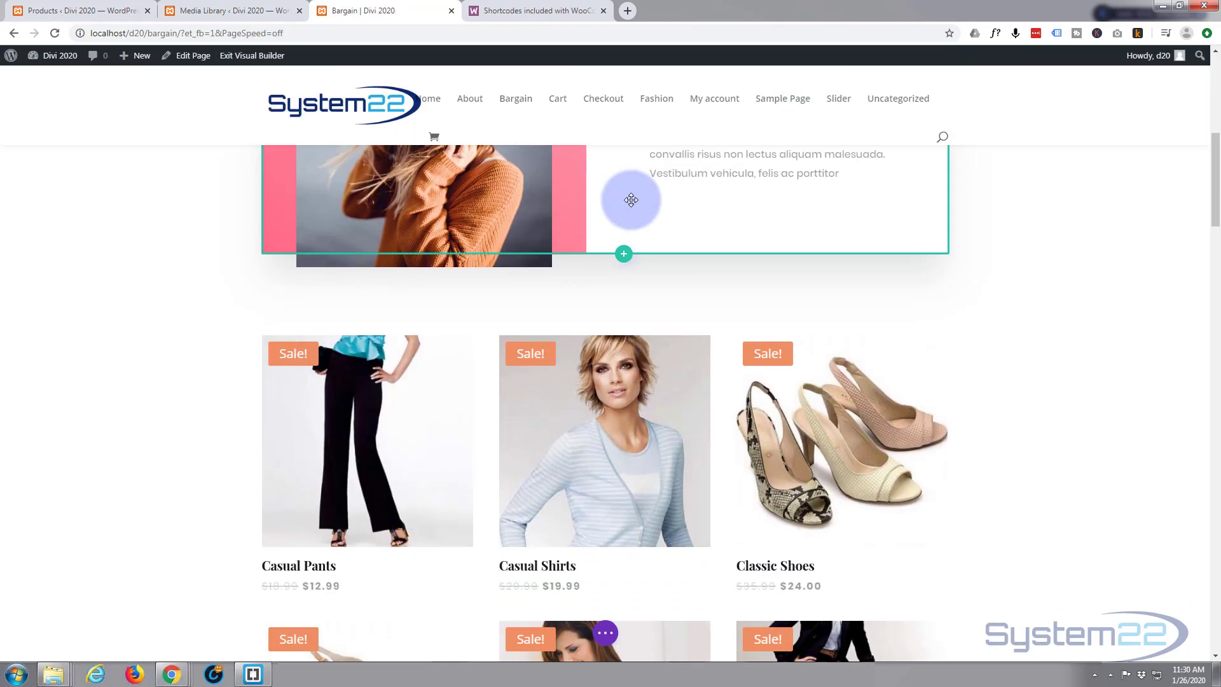
{"action": "scroll", "coordinate": [631, 201], "scroll_direction": "down", "scroll_amount": 6}
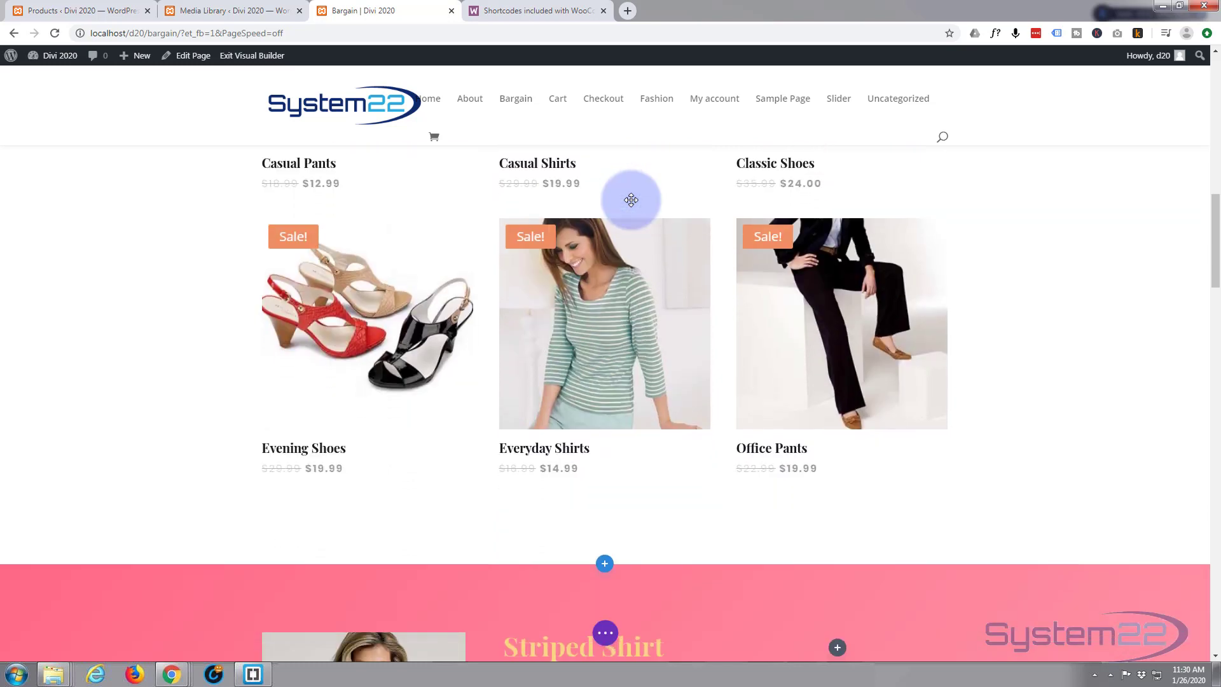
{"action": "scroll", "coordinate": [631, 200], "scroll_direction": "down", "scroll_amount": 6}
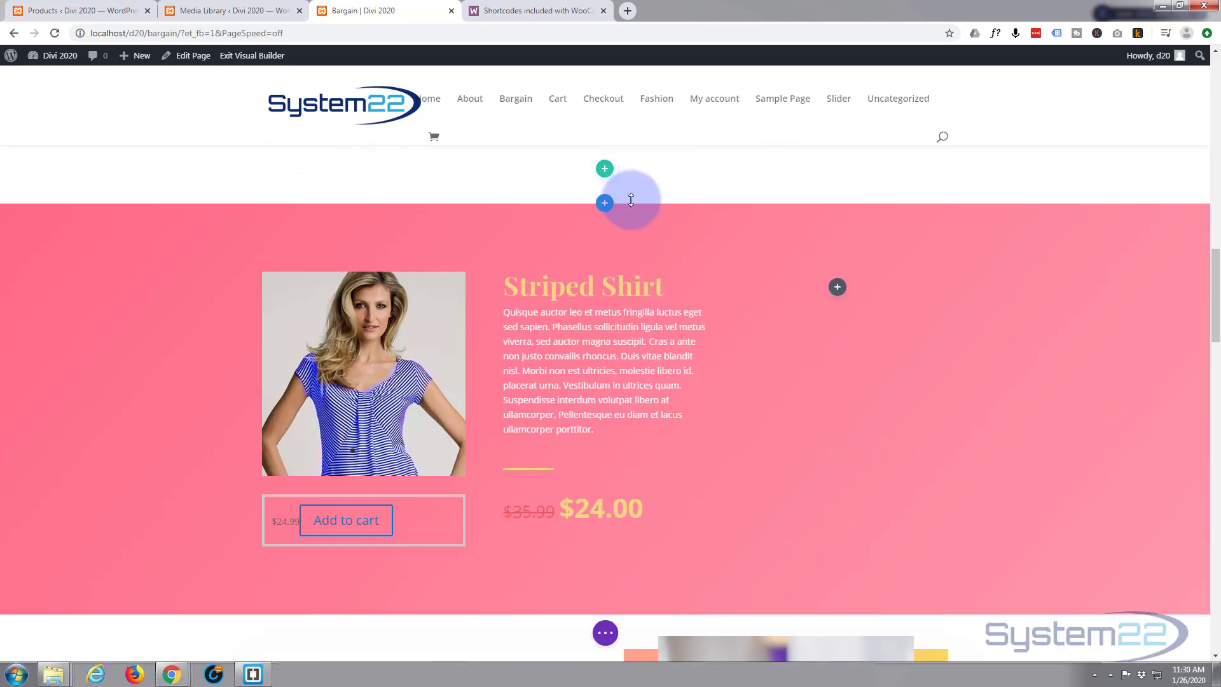
{"action": "mouse_move", "coordinate": [632, 204]}
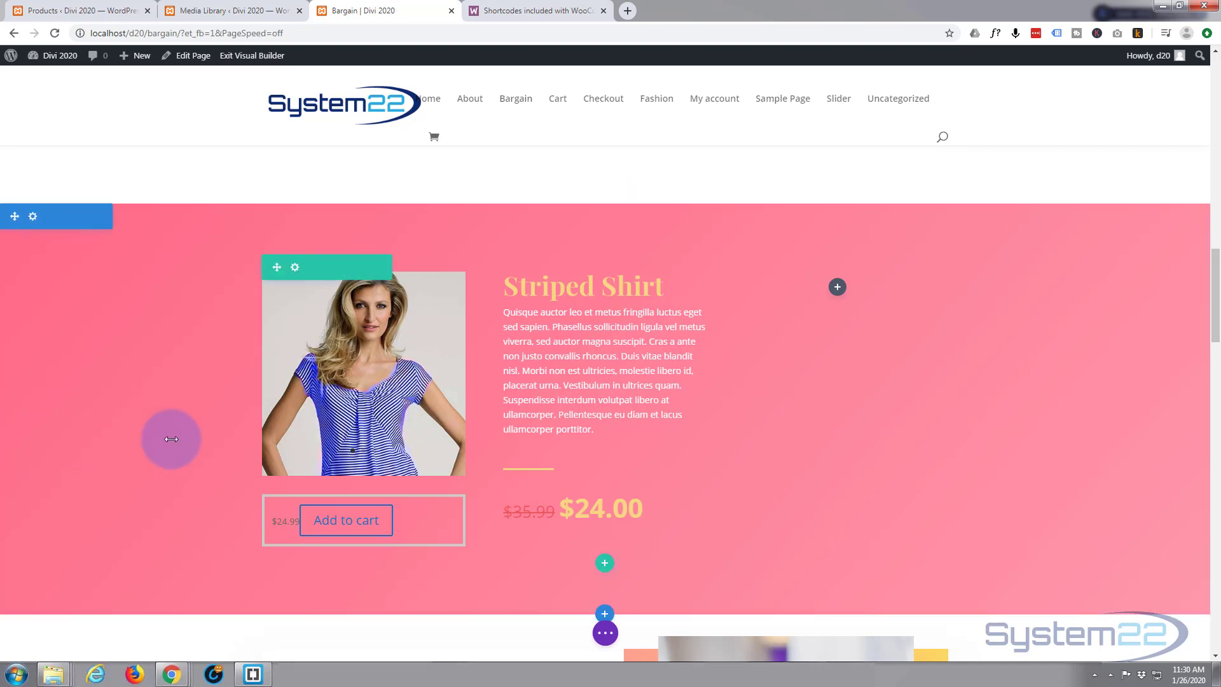
- Assign the CSS class ybut to the Code module holding the Add to cart shortcode and save the page
{"action": "mouse_move", "coordinate": [402, 515]}
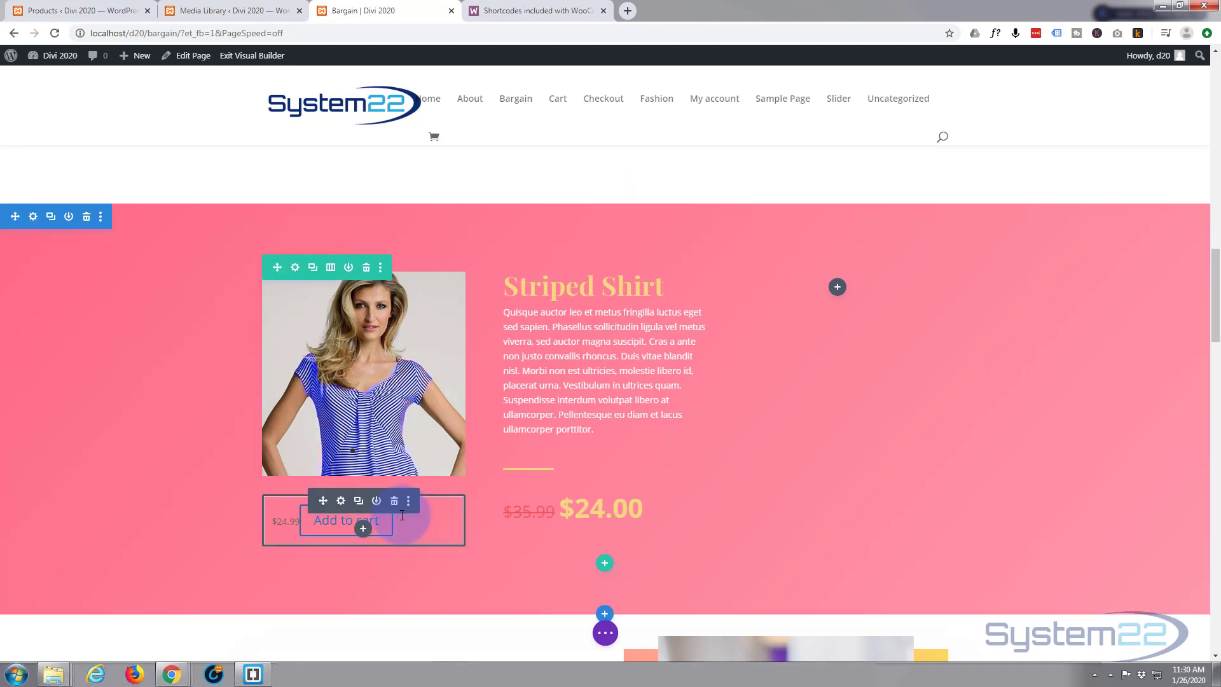
{"action": "left_click", "coordinate": [341, 503]}
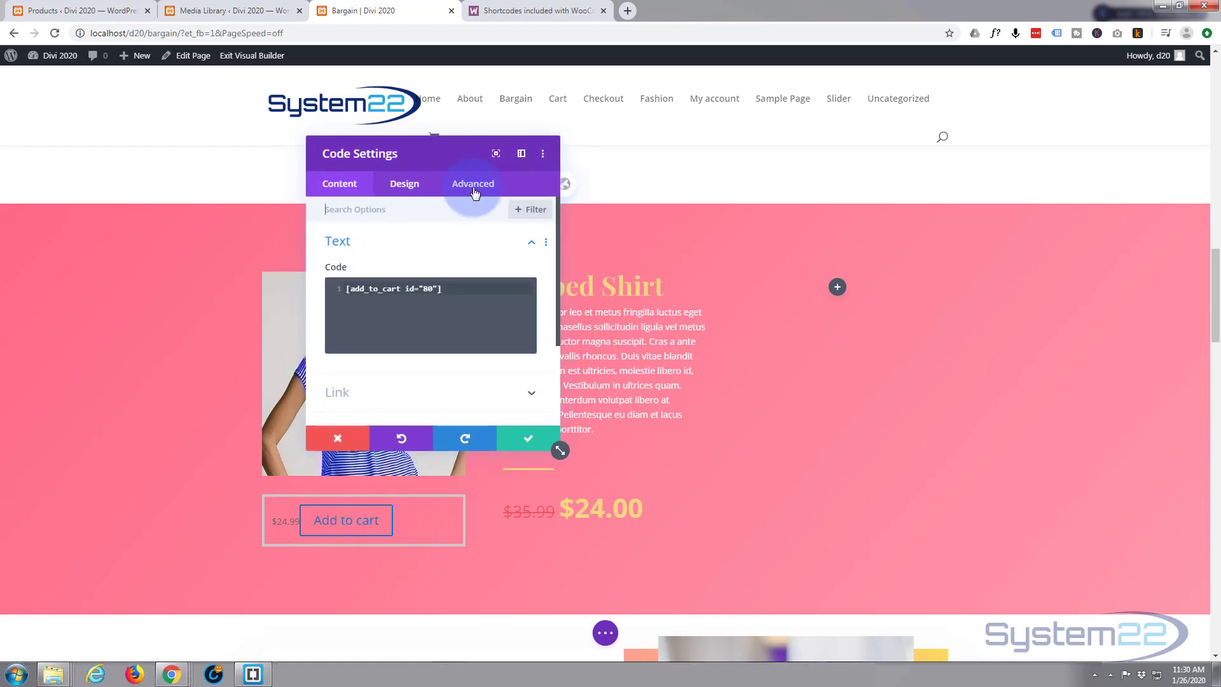
{"action": "left_click", "coordinate": [480, 190]}
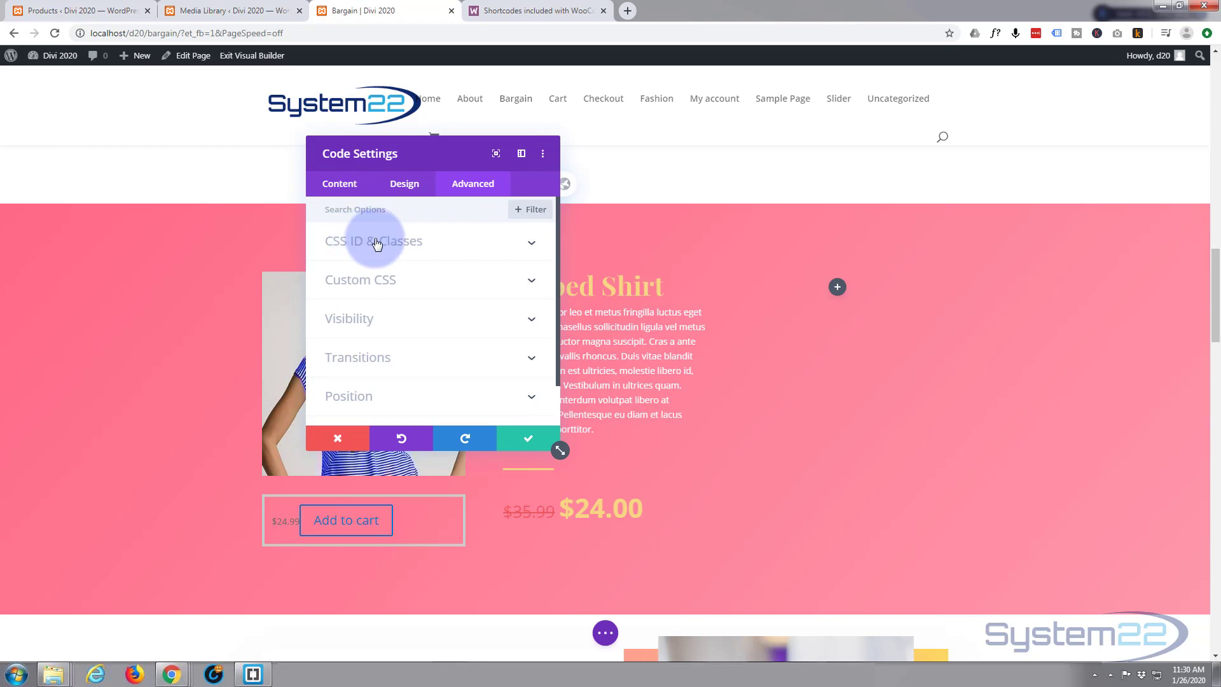
{"action": "left_click", "coordinate": [416, 245]}
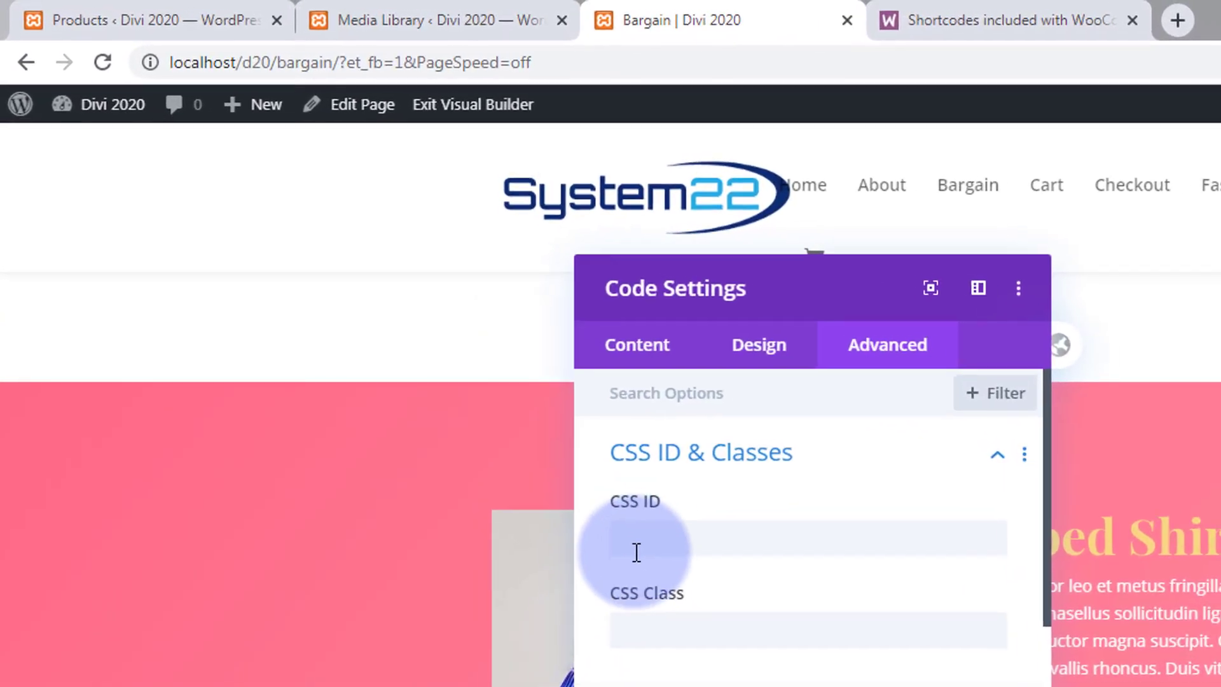
{"action": "left_click", "coordinate": [636, 640]}
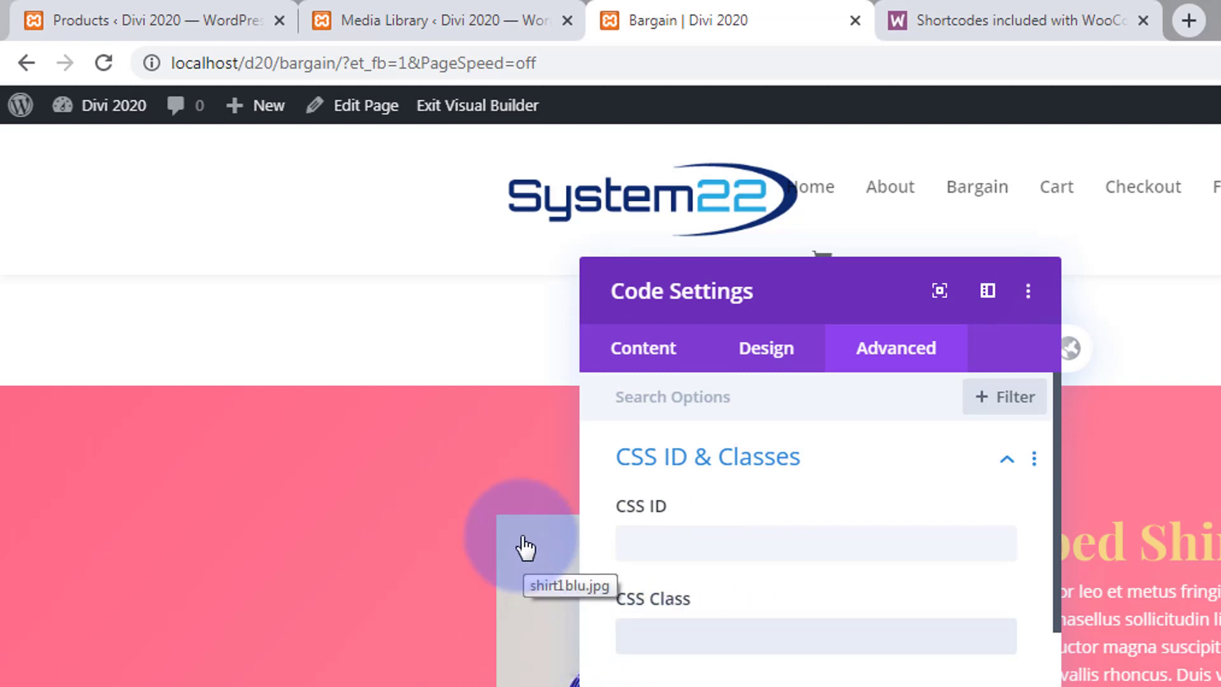
{"action": "type", "text": "ybut"}
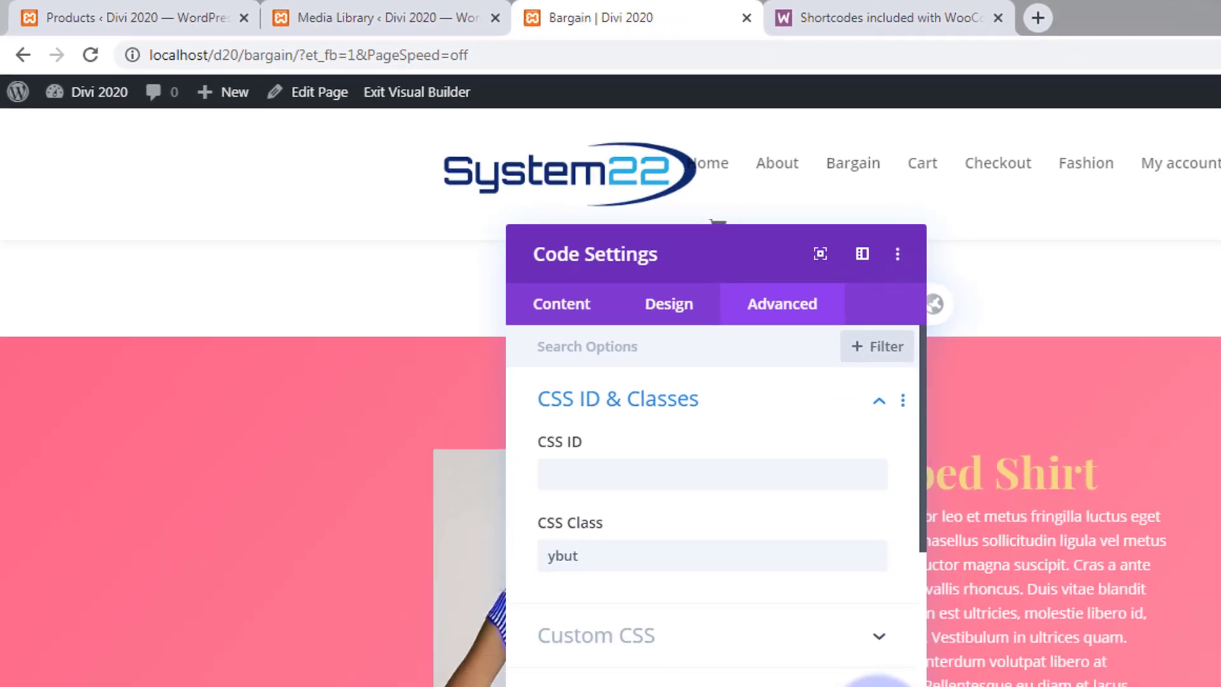
{"action": "key", "text": "Escape"}
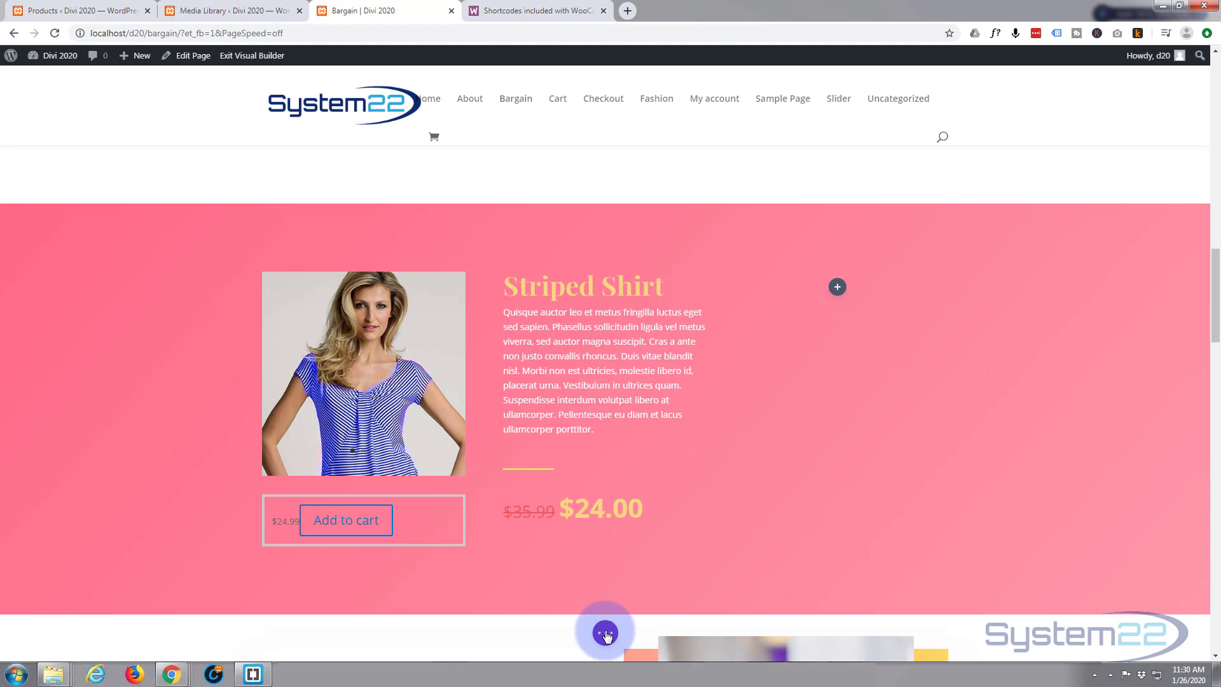
{"action": "left_click", "coordinate": [606, 635]}
{"action": "left_click", "coordinate": [1172, 633]}
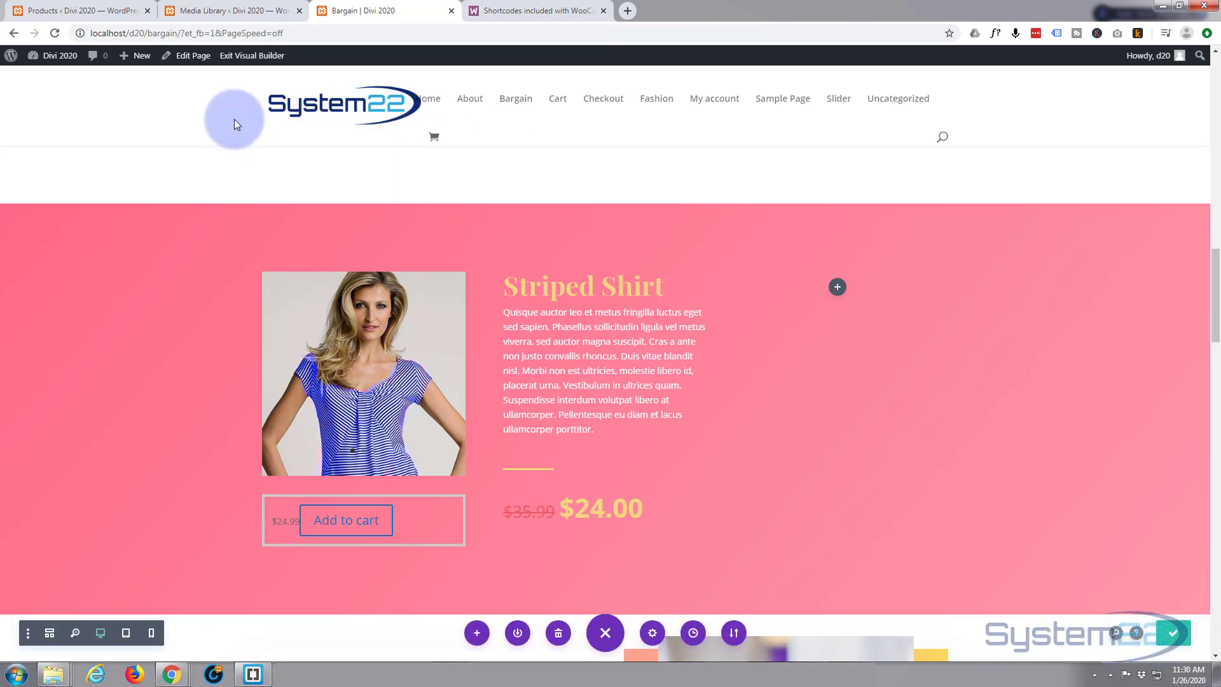
- Exit the Visual Builder on the Bargain page and go to the Custom CSS field in the Divi Theme Options
{"action": "left_click", "coordinate": [249, 57]}
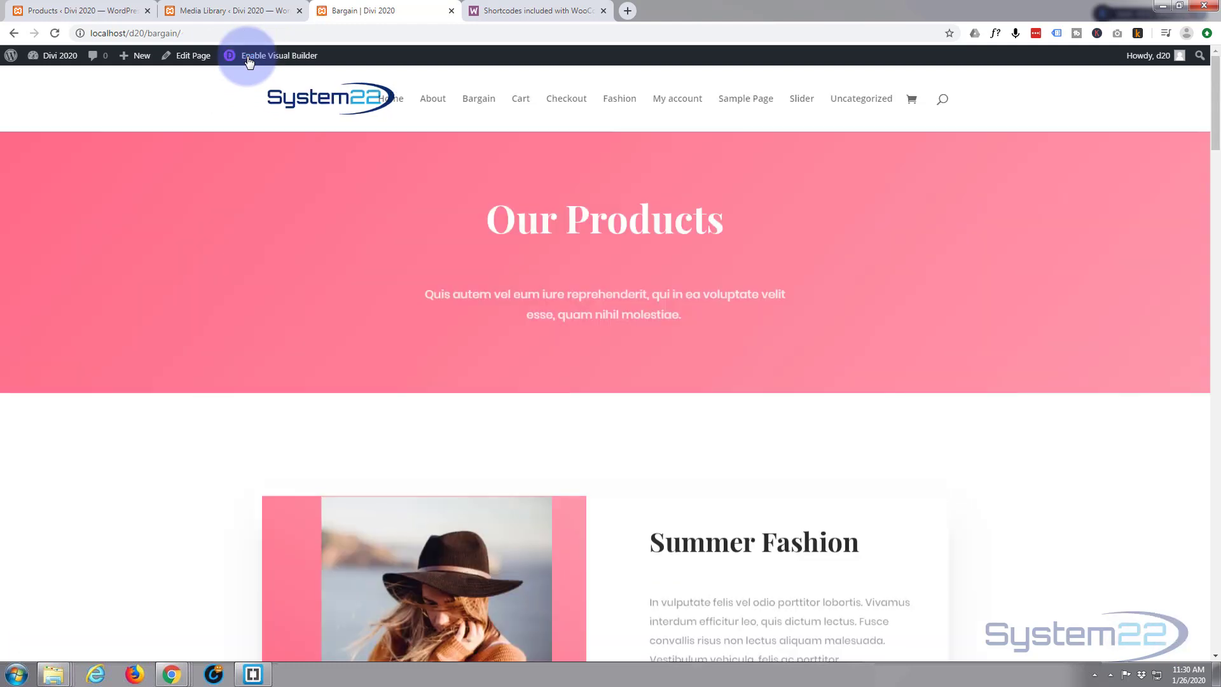
{"action": "left_click", "coordinate": [48, 12]}
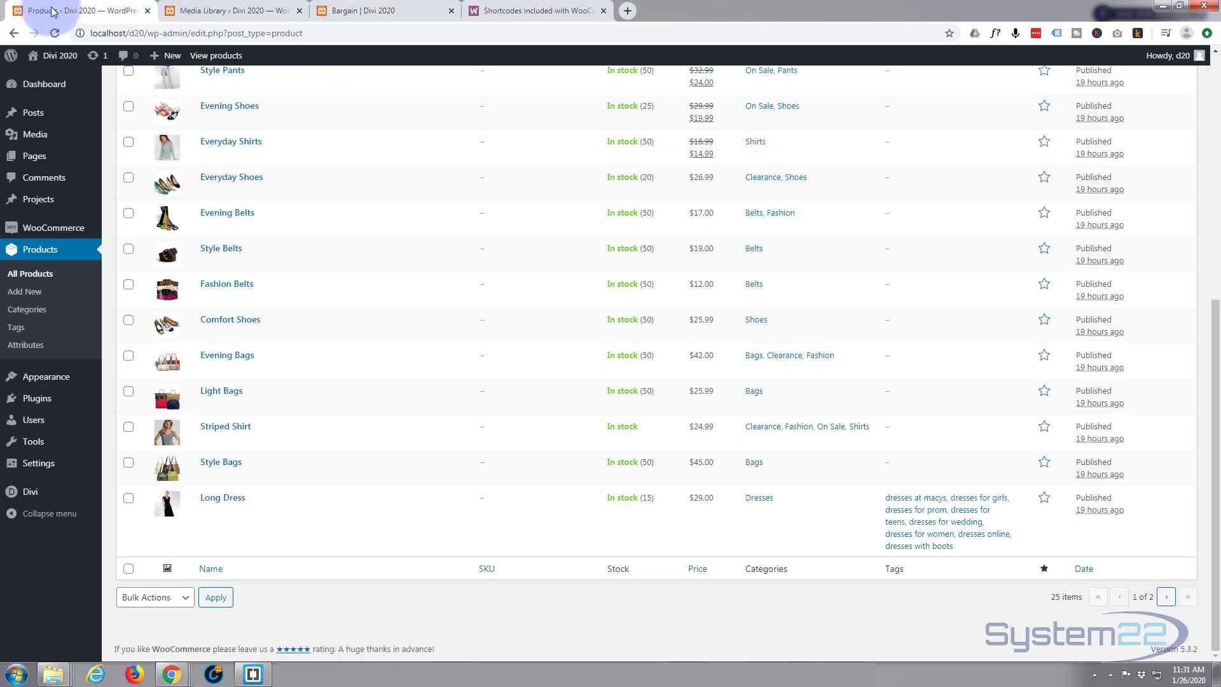
{"action": "left_click", "coordinate": [35, 495]}
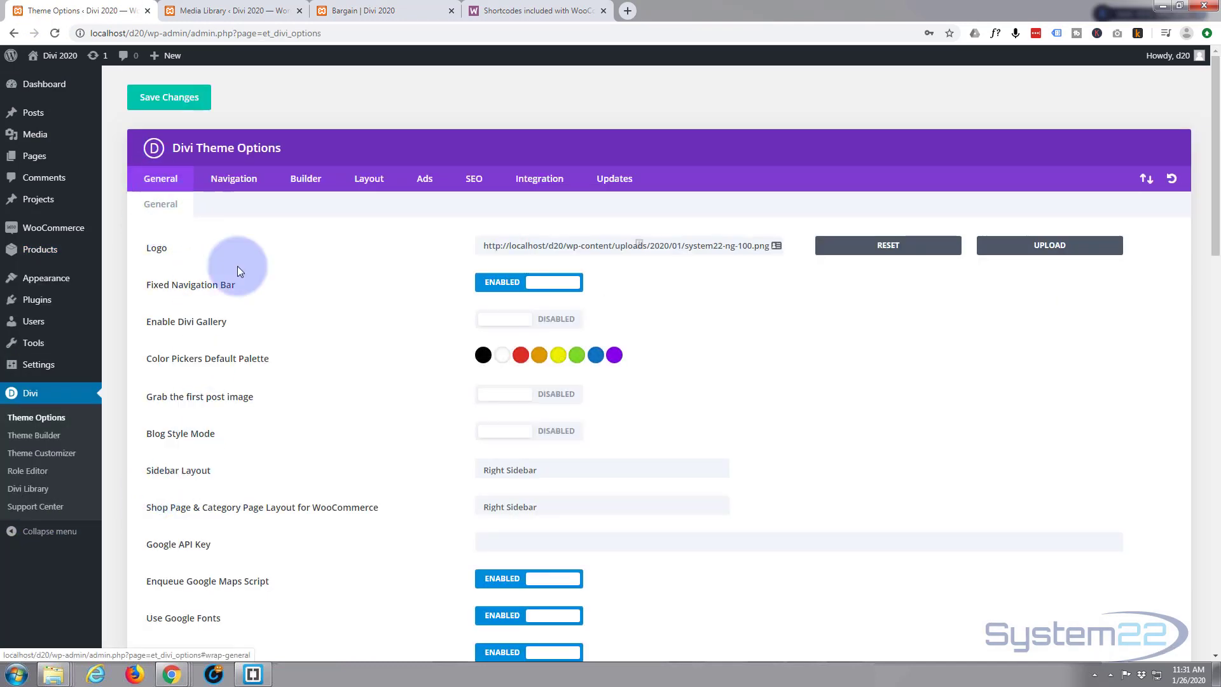
{"action": "scroll", "coordinate": [263, 297], "scroll_direction": "down", "scroll_amount": 20}
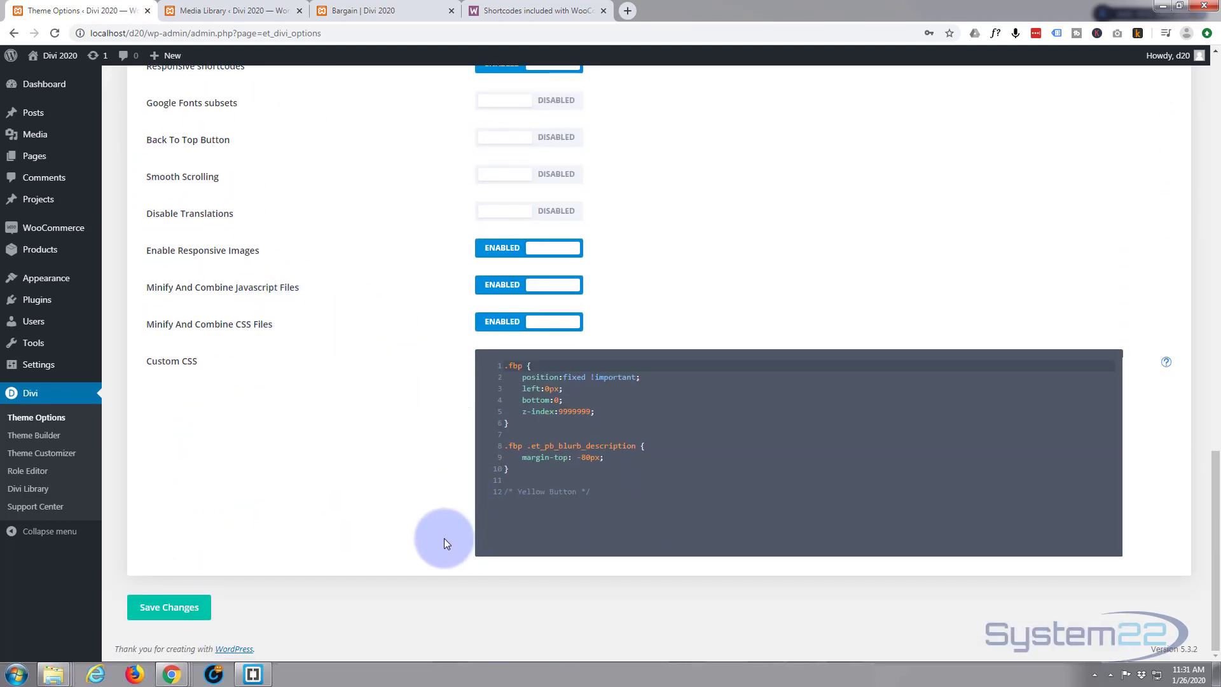
- Below the Yellow Button comment, add a .ybut rule with background: #f7d584!important, border-color: #f7d584!important and color: deeppink
{"action": "left_click", "coordinate": [597, 493]}
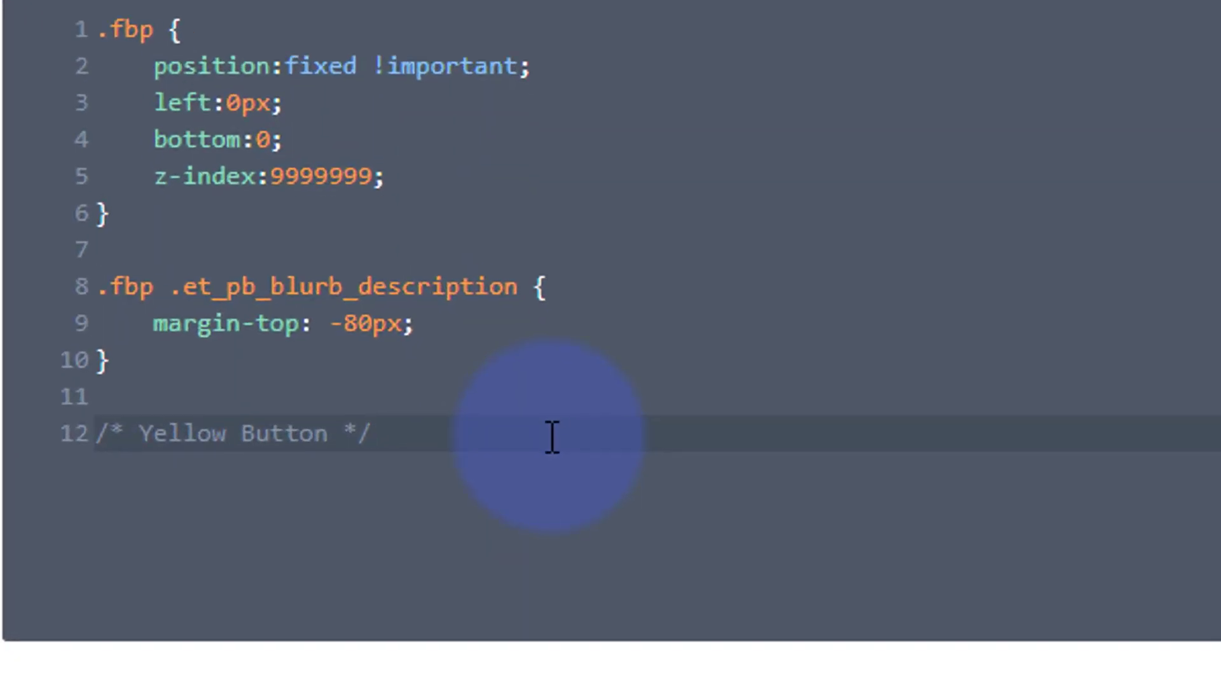
{"action": "key", "text": "Return"}
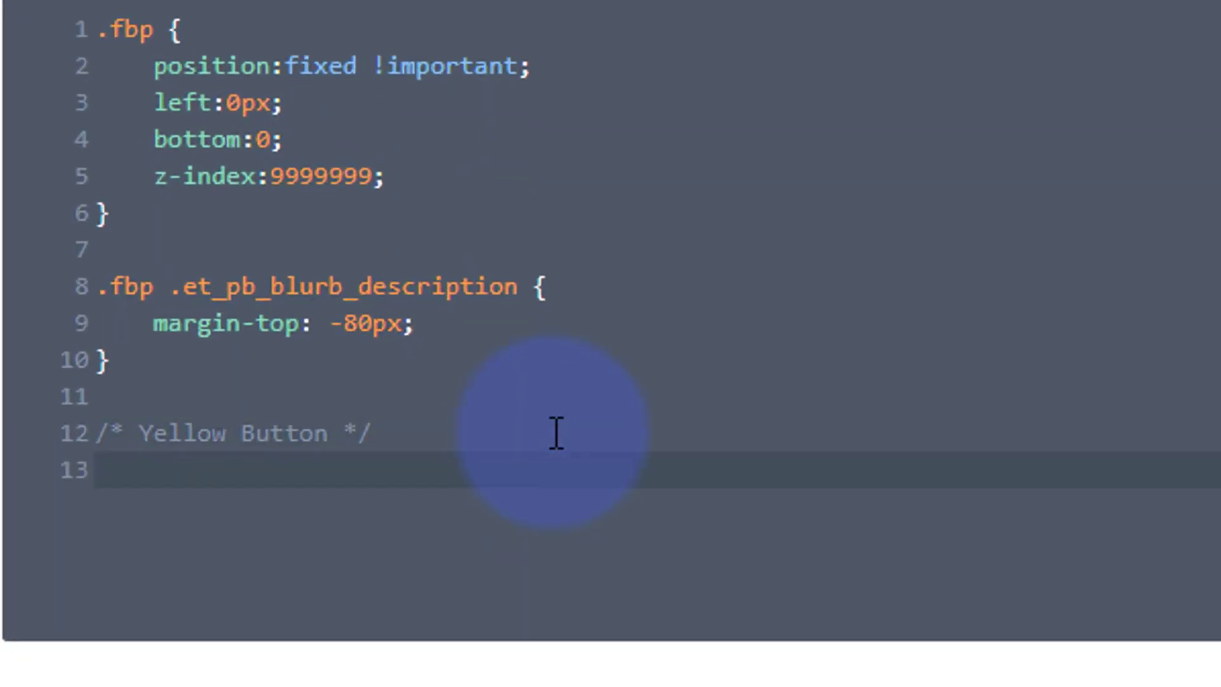
{"action": "key", "text": "Return"}
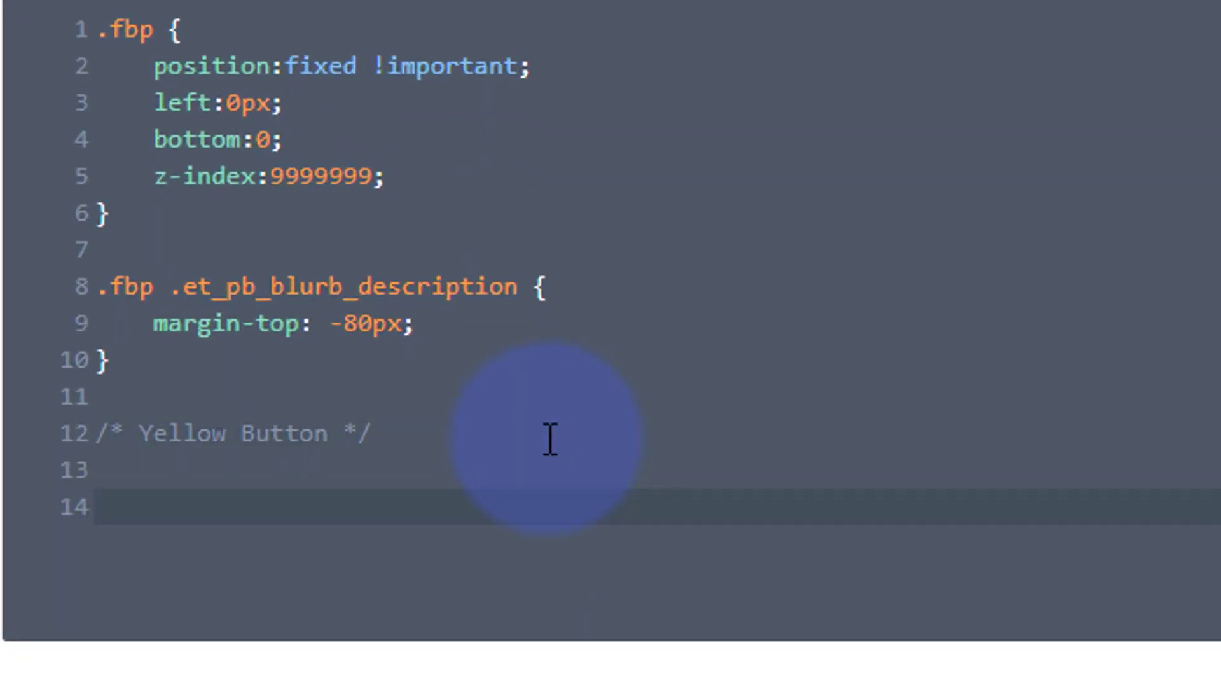
{"action": "type", "text": ".ybut"}
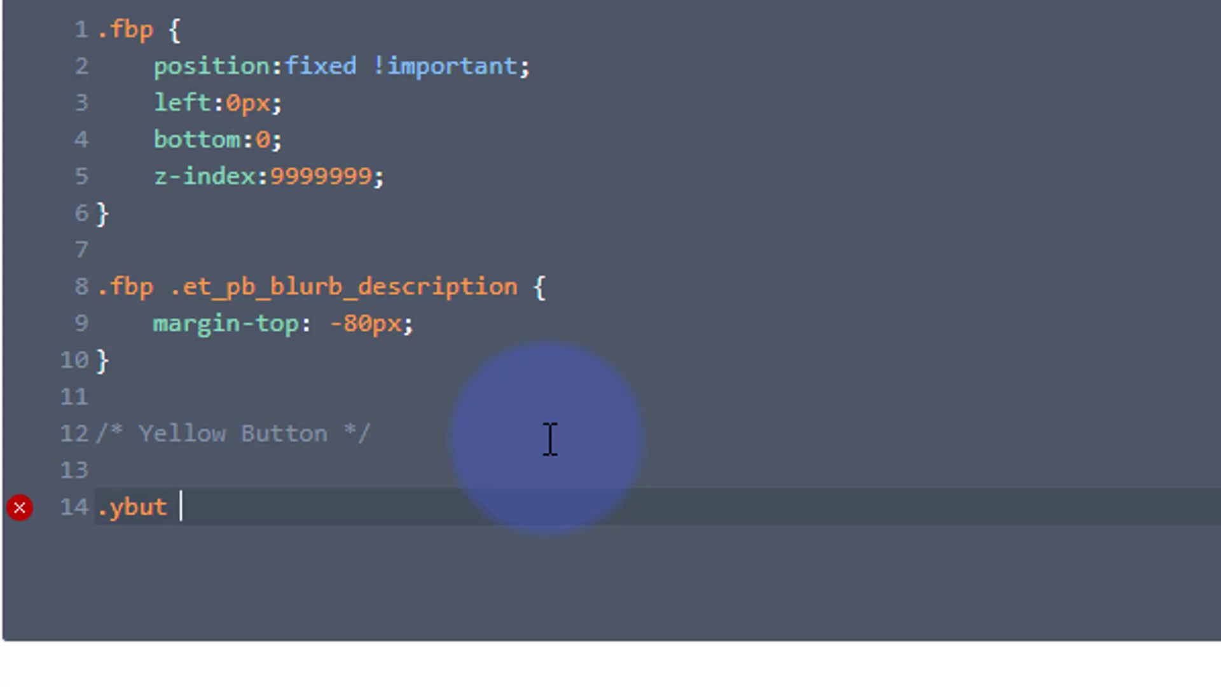
{"action": "type", "text": " {"}
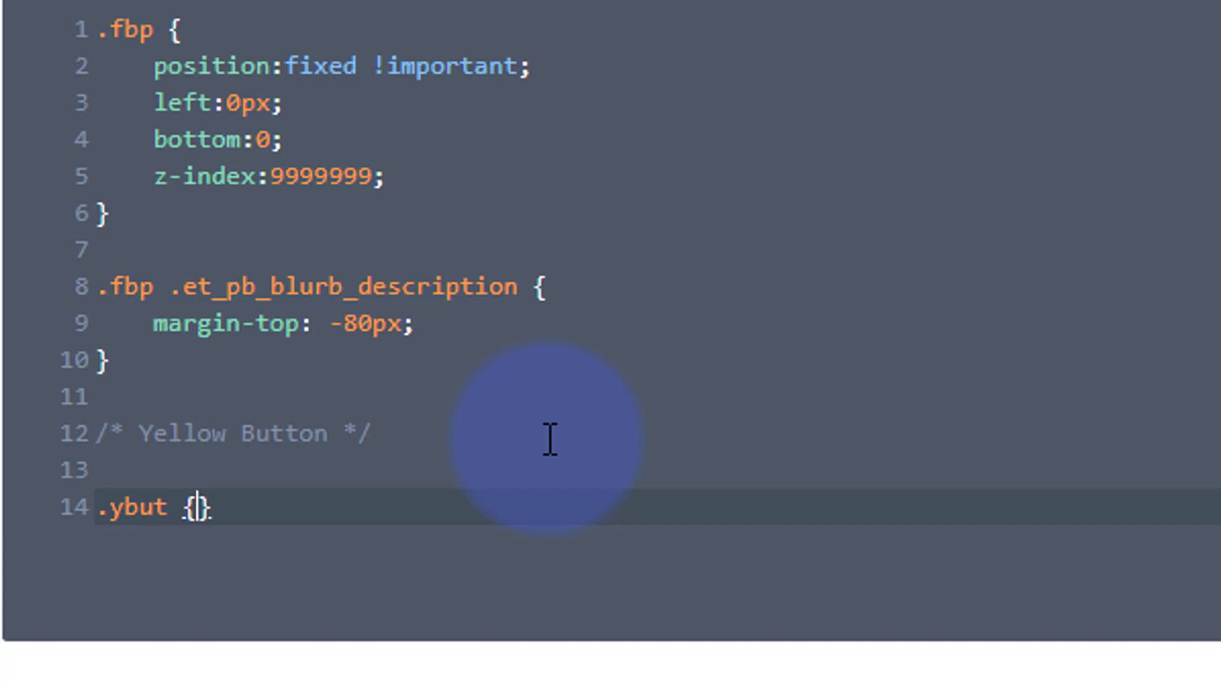
{"action": "key", "text": "Return"}
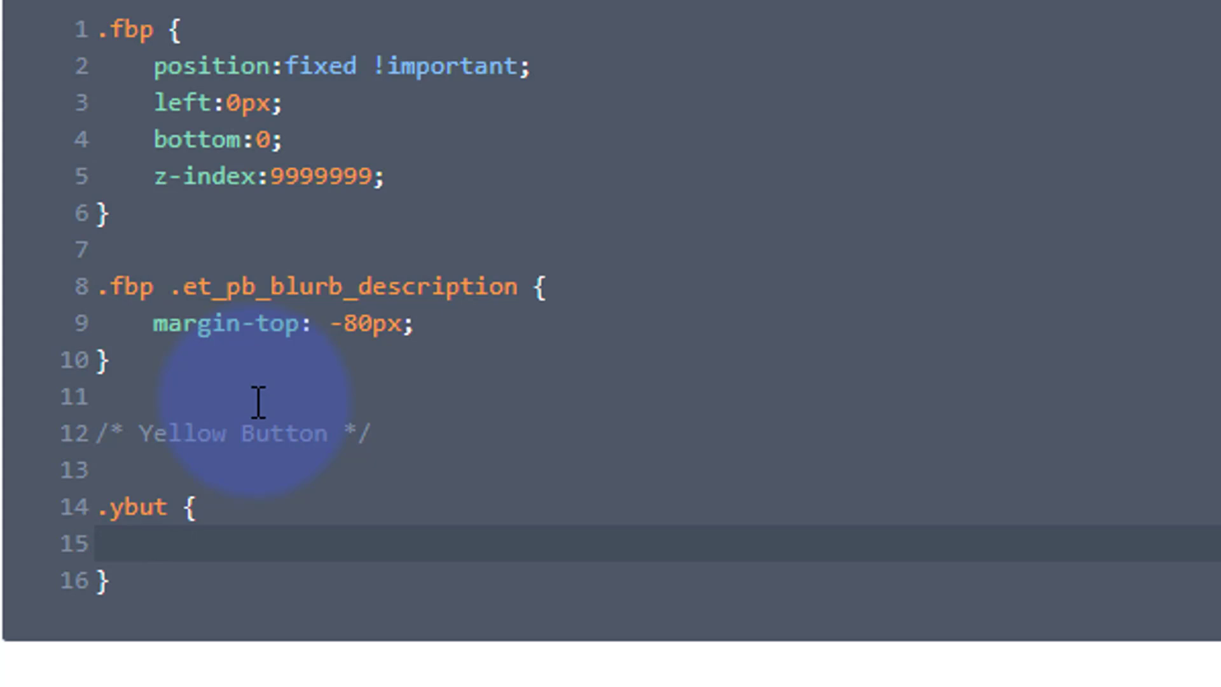
{"action": "type", "text": "background: #f7d584!important; border-color: #f7d584!important; color: deeppink;"}
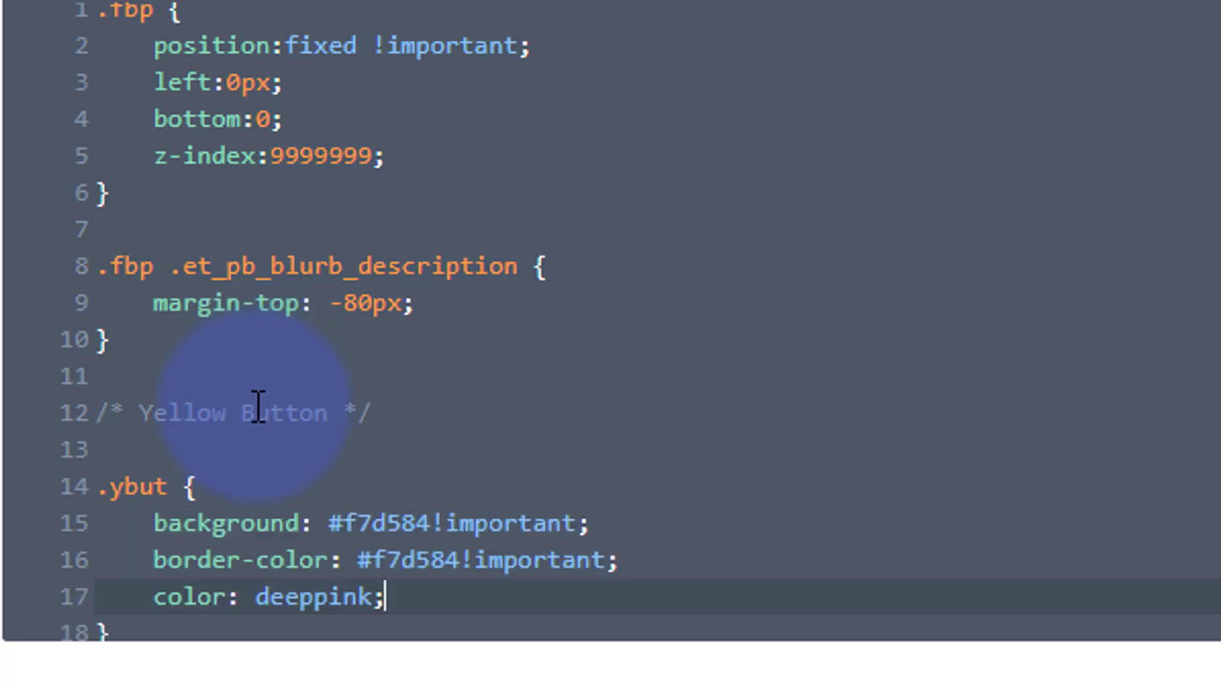
{"action": "left_click", "coordinate": [1098, 183]}
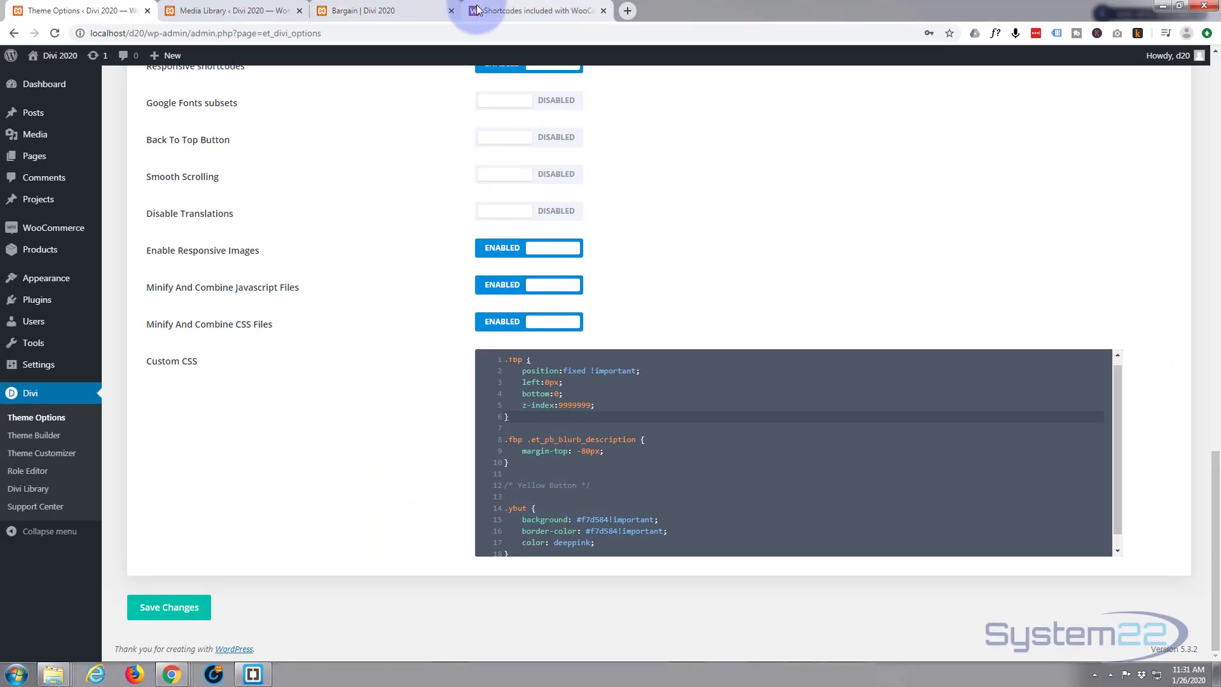
- On the Bargain page, inspect the Striped Shirt's Add to cart button and examine how its link is nested inside the ybut module
{"action": "left_click", "coordinate": [358, 10]}
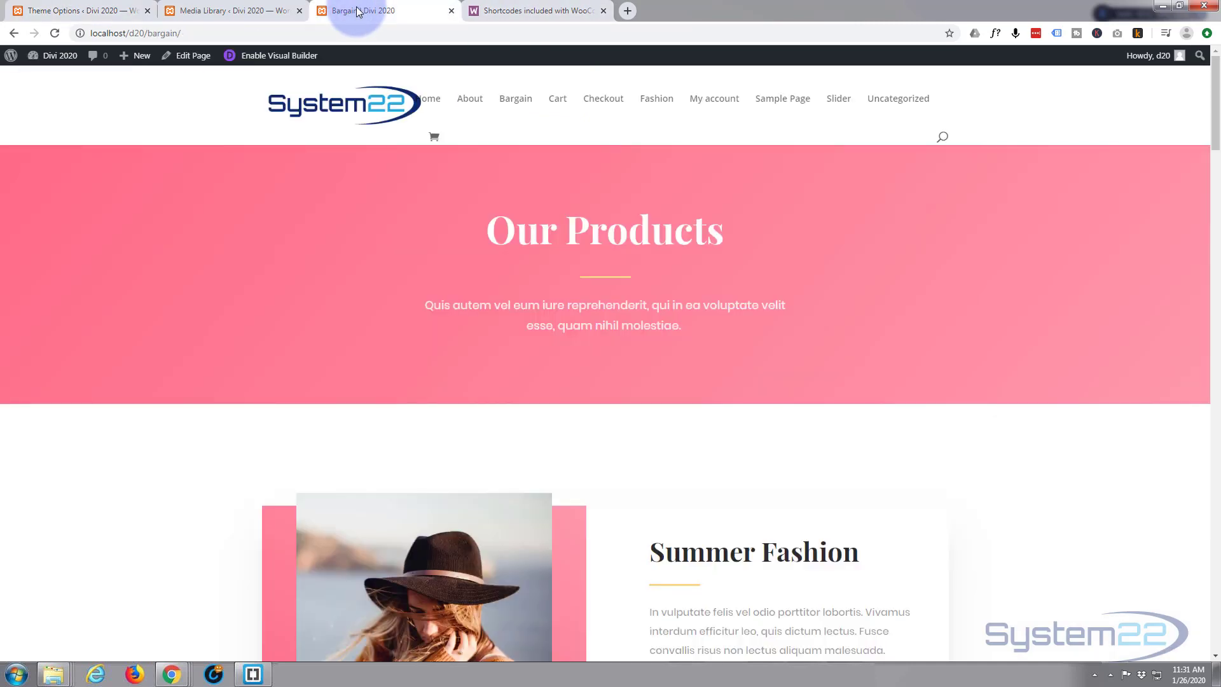
{"action": "scroll", "coordinate": [639, 274], "scroll_direction": "down", "scroll_amount": 10}
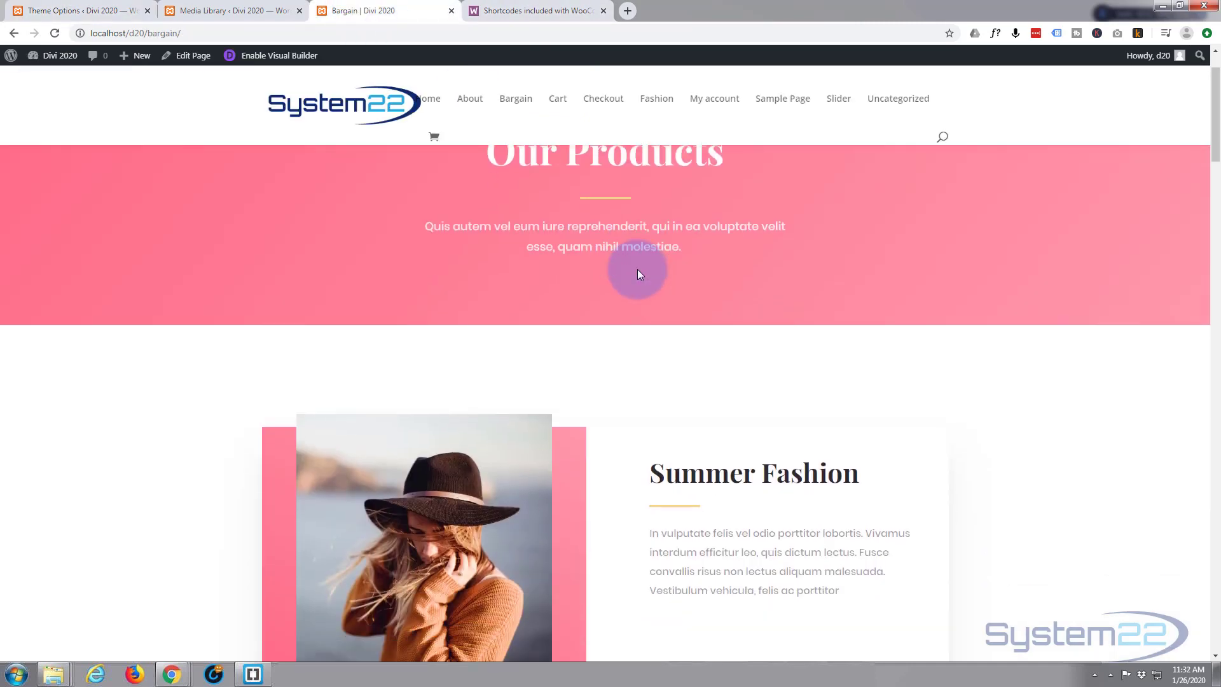
{"action": "scroll", "coordinate": [642, 267], "scroll_direction": "down", "scroll_amount": 10}
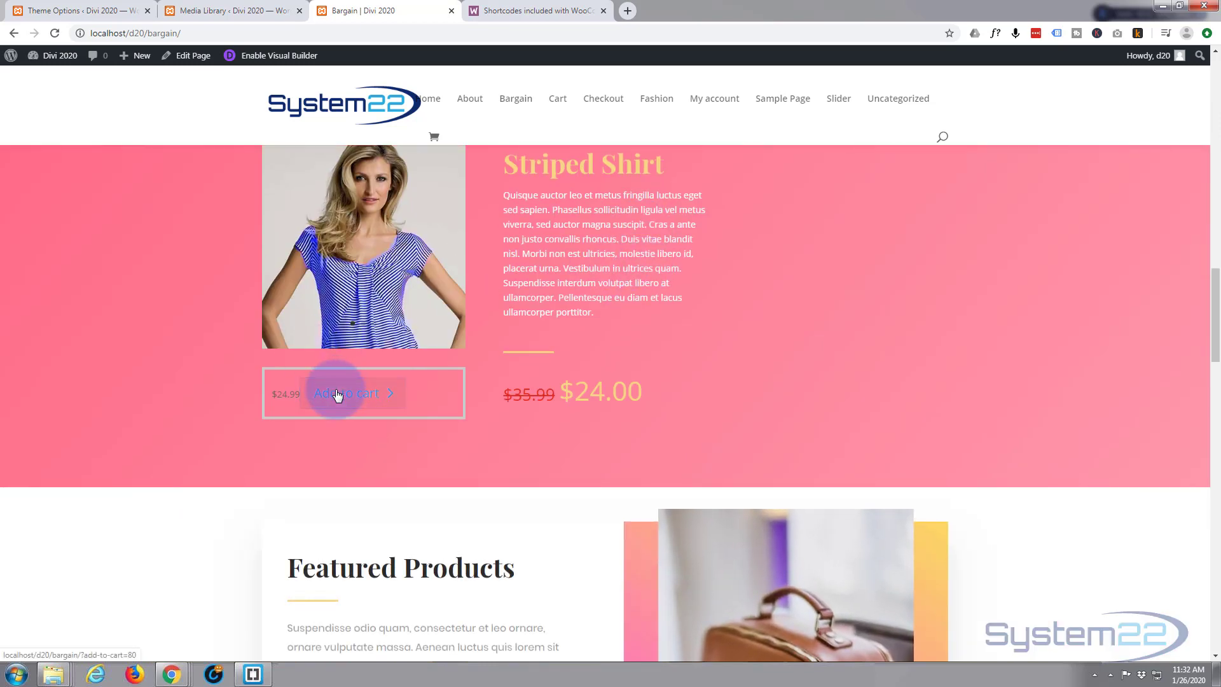
{"action": "right_click", "coordinate": [334, 391]}
{"action": "left_click", "coordinate": [383, 507]}
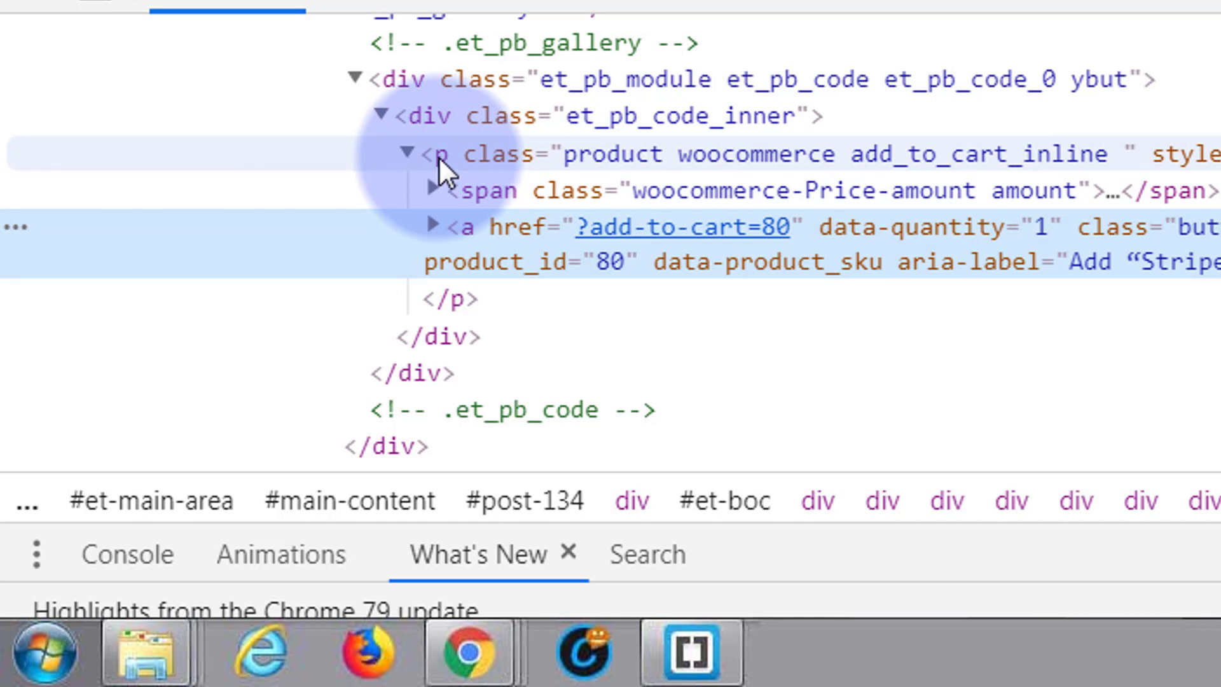
{"action": "scroll", "coordinate": [444, 158], "scroll_direction": "up", "scroll_amount": 3}
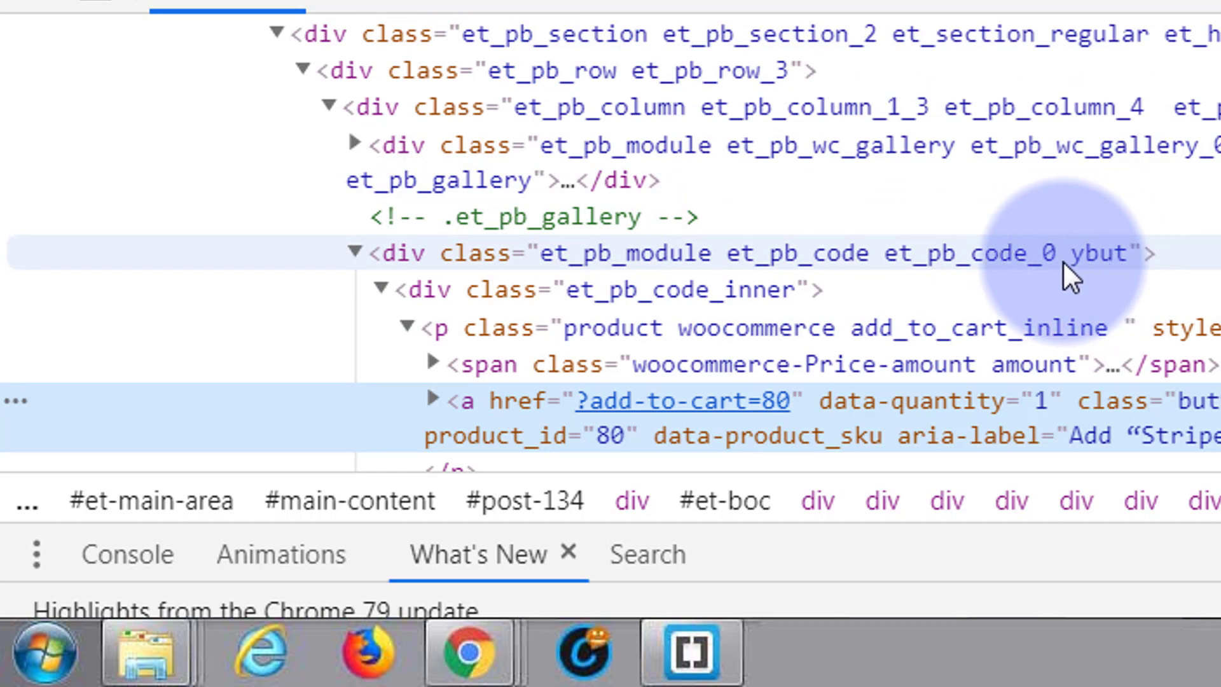
{"action": "scroll", "coordinate": [1004, 268], "scroll_direction": "down", "scroll_amount": 3}
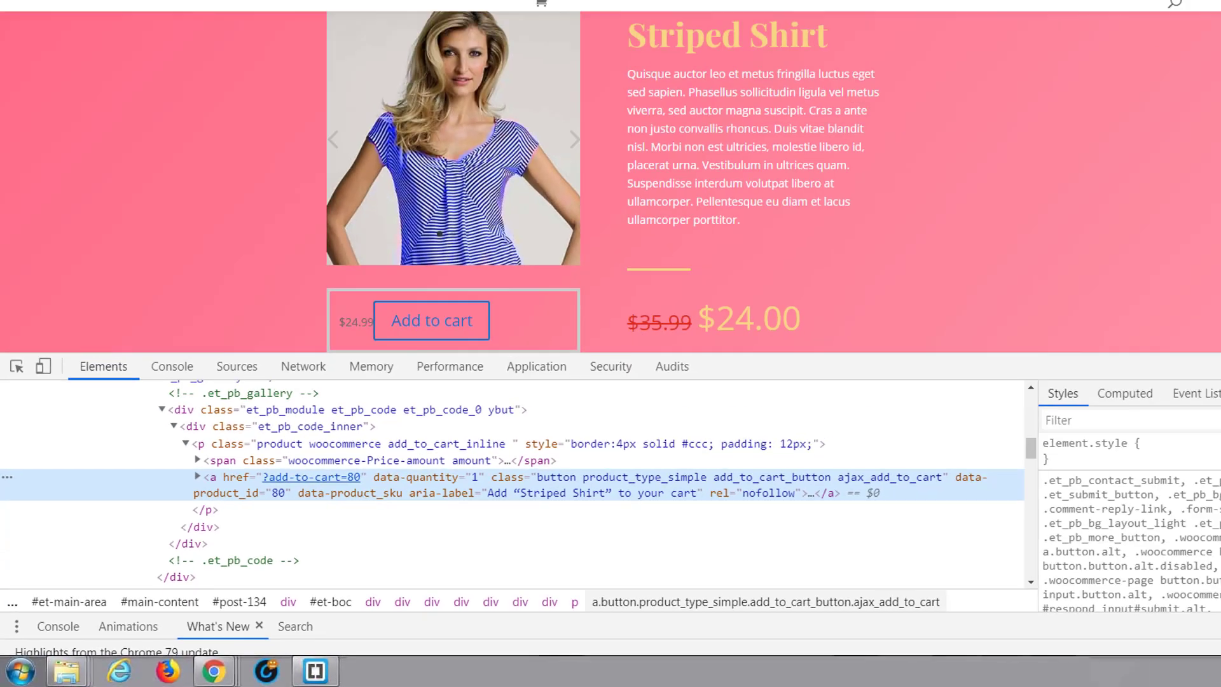
{"action": "left_click", "coordinate": [1203, 427]}
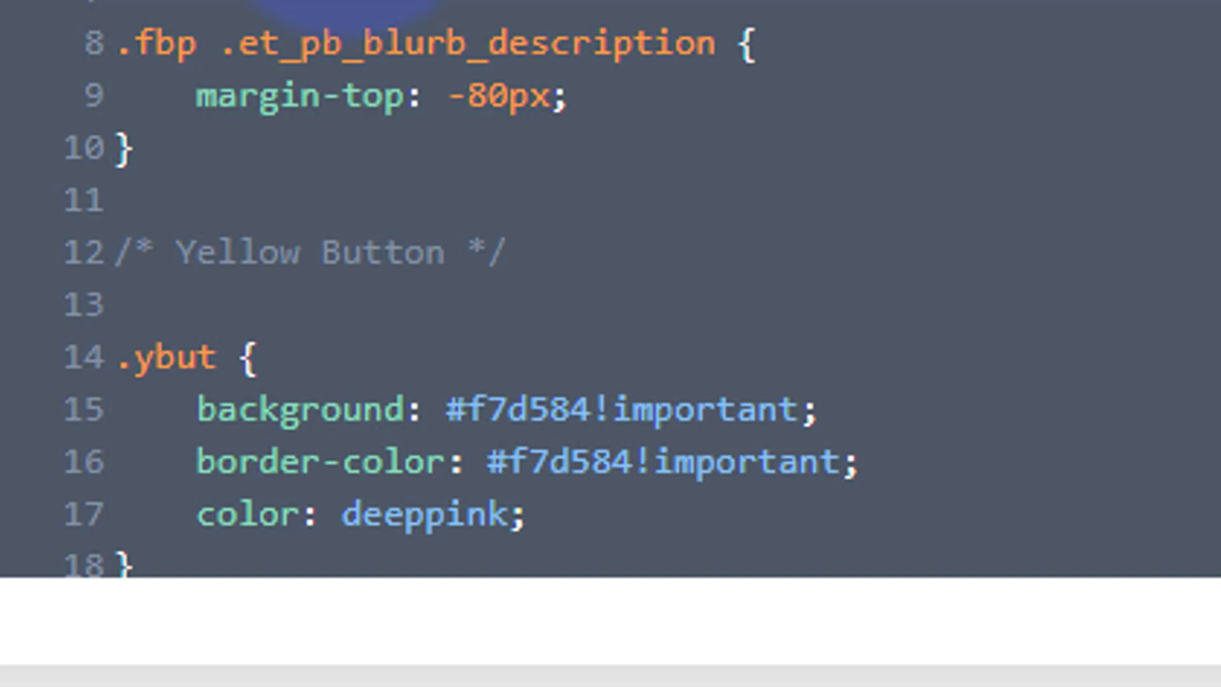
- Change the .ybut selector in the Divi custom CSS to .ybut a and save the theme options
{"action": "left_click", "coordinate": [248, 357]}
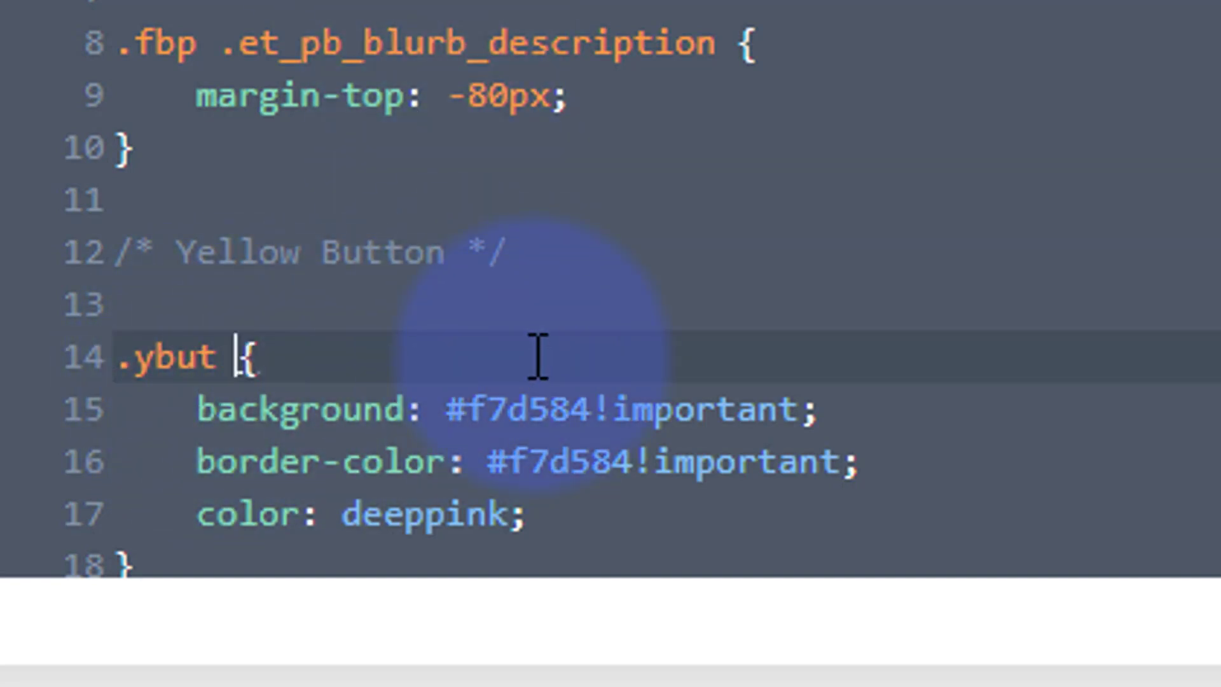
{"action": "type", "text": "a"}
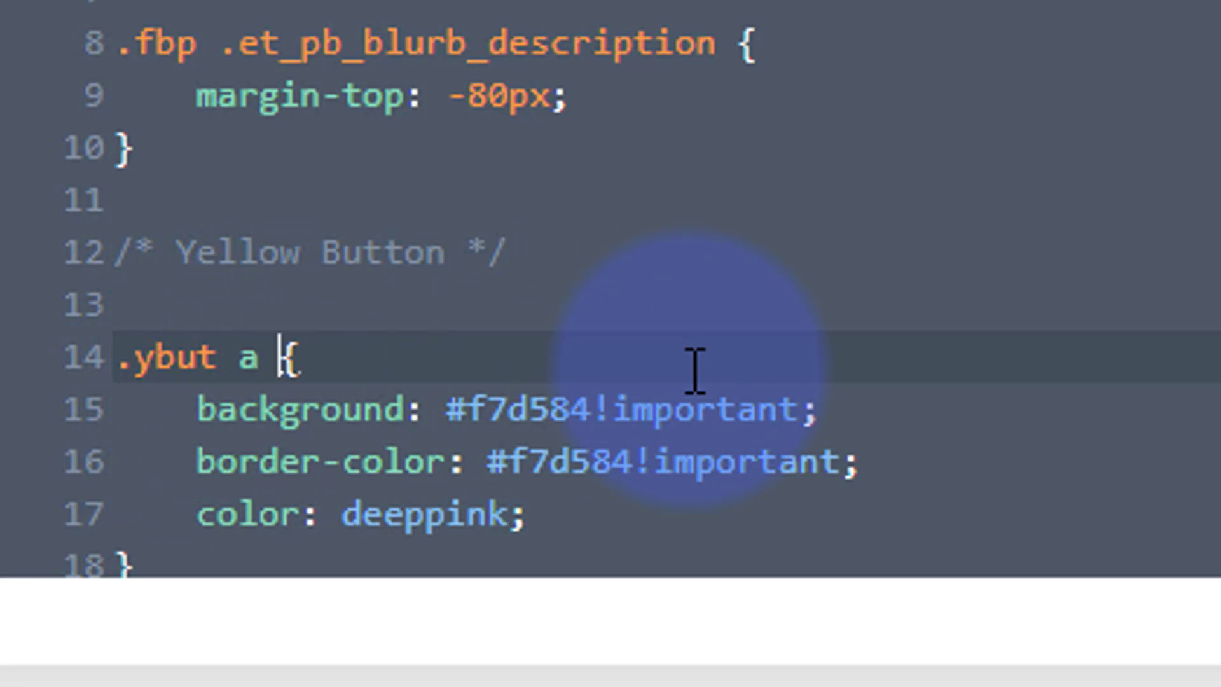
{"action": "scroll", "coordinate": [699, 356], "scroll_direction": "down", "scroll_amount": 1}
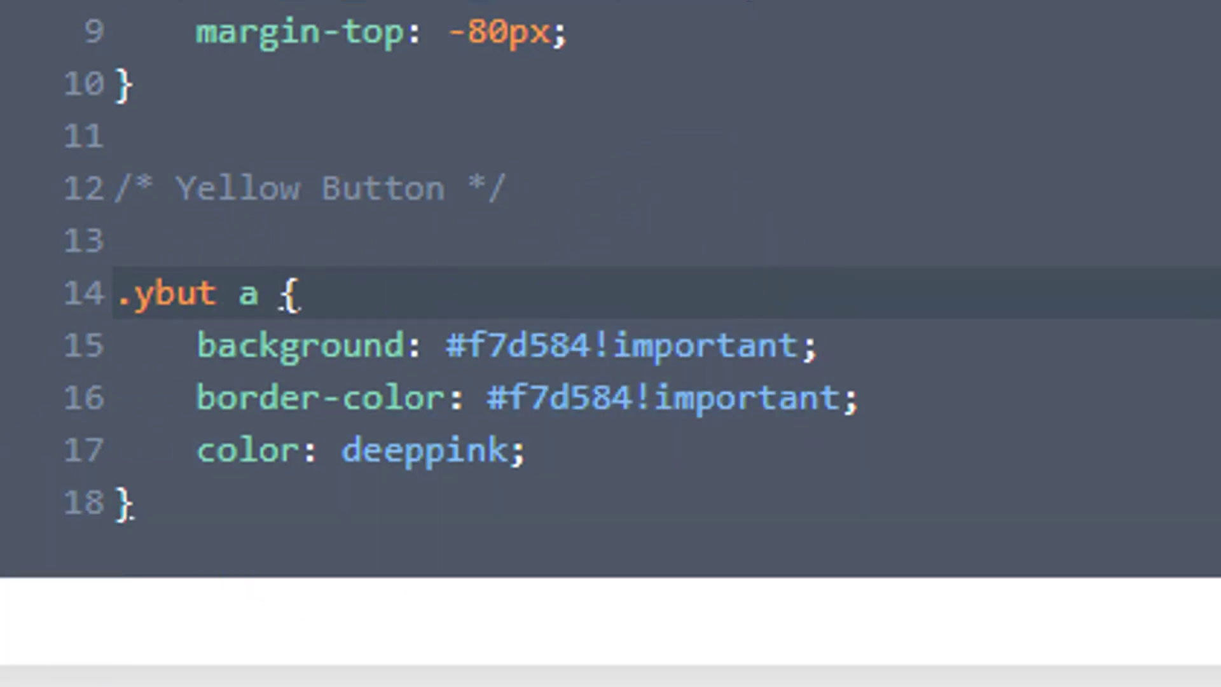
{"action": "left_click", "coordinate": [170, 607]}
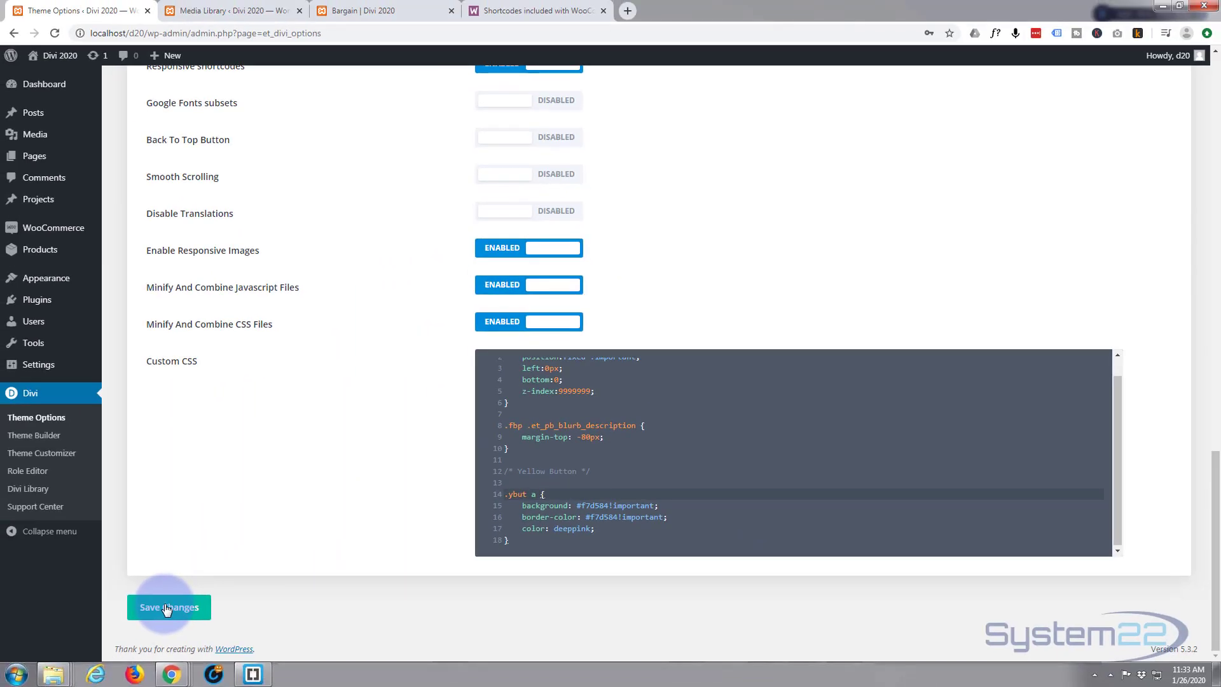
- Reload the Bargain page and check the styling of the Striped Shirt's Add to cart button
{"action": "left_click", "coordinate": [401, 11]}
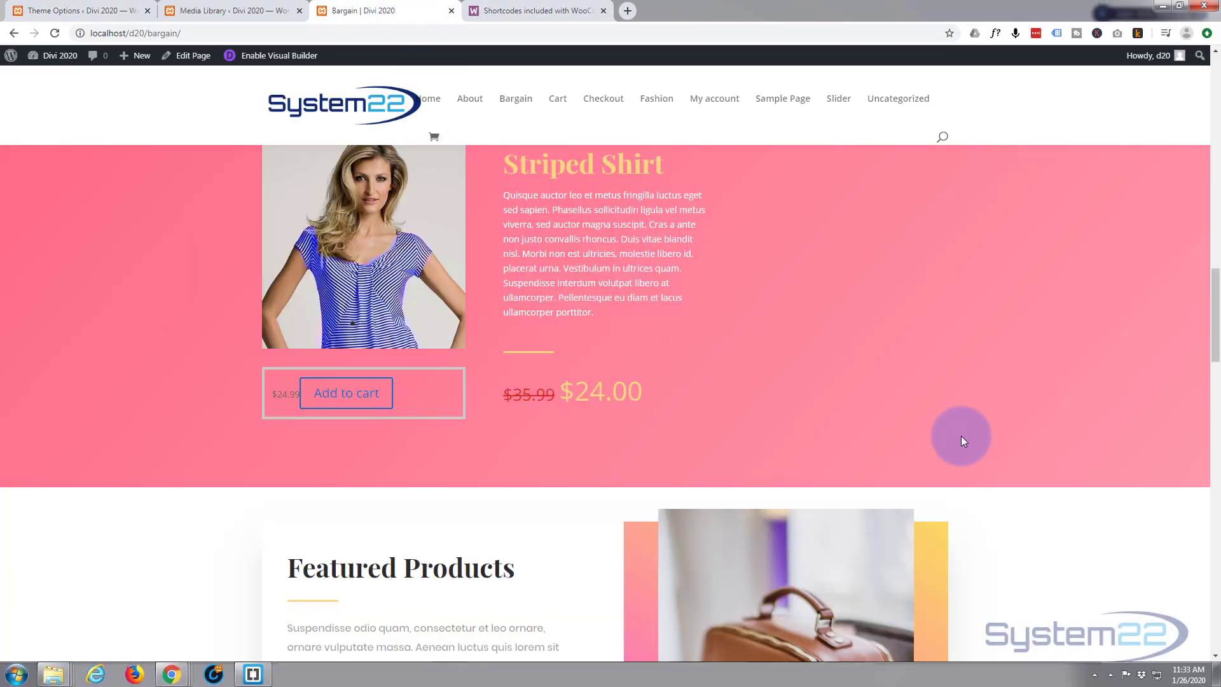
{"action": "mouse_move", "coordinate": [324, 208]}
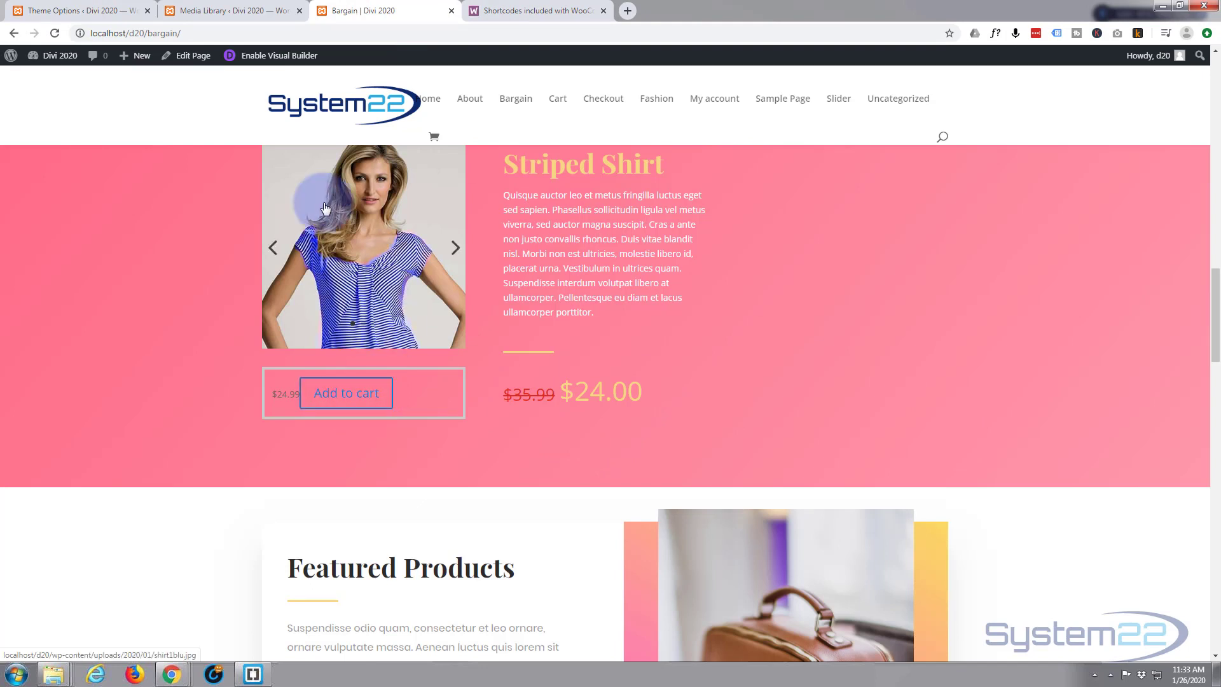
{"action": "left_click", "coordinate": [55, 33]}
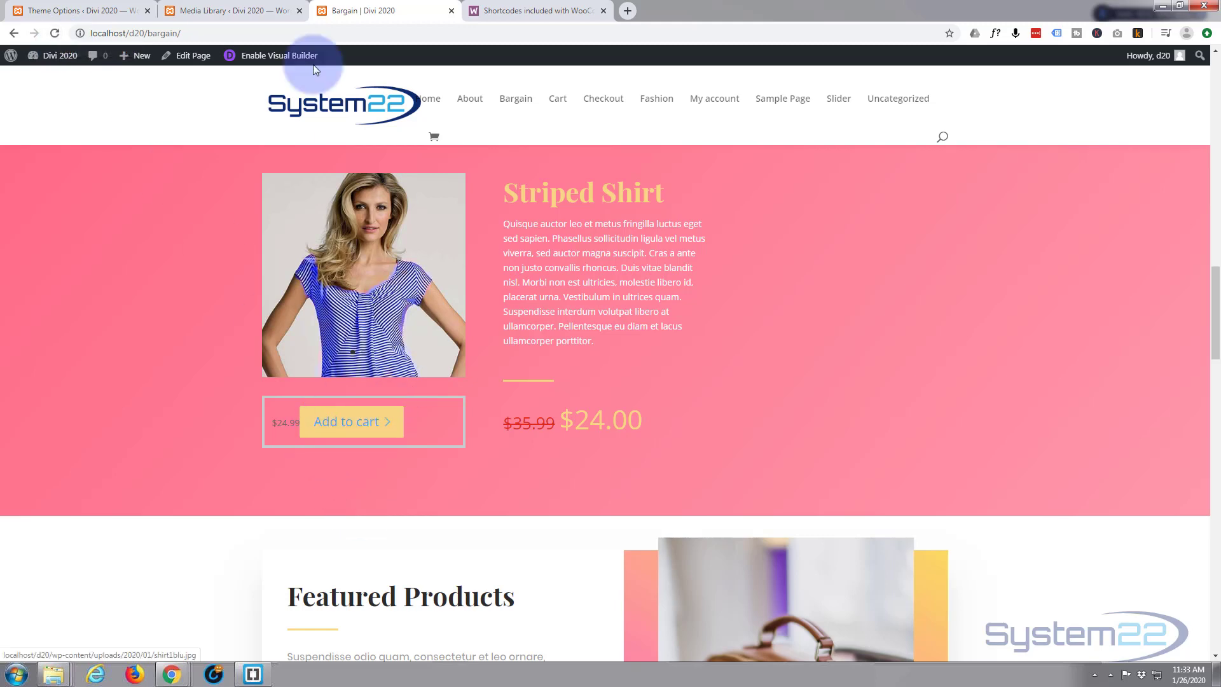
- Add !important to the color: deeppink declaration of the .ybut a rule in the Divi custom CSS
{"action": "left_click", "coordinate": [83, 11]}
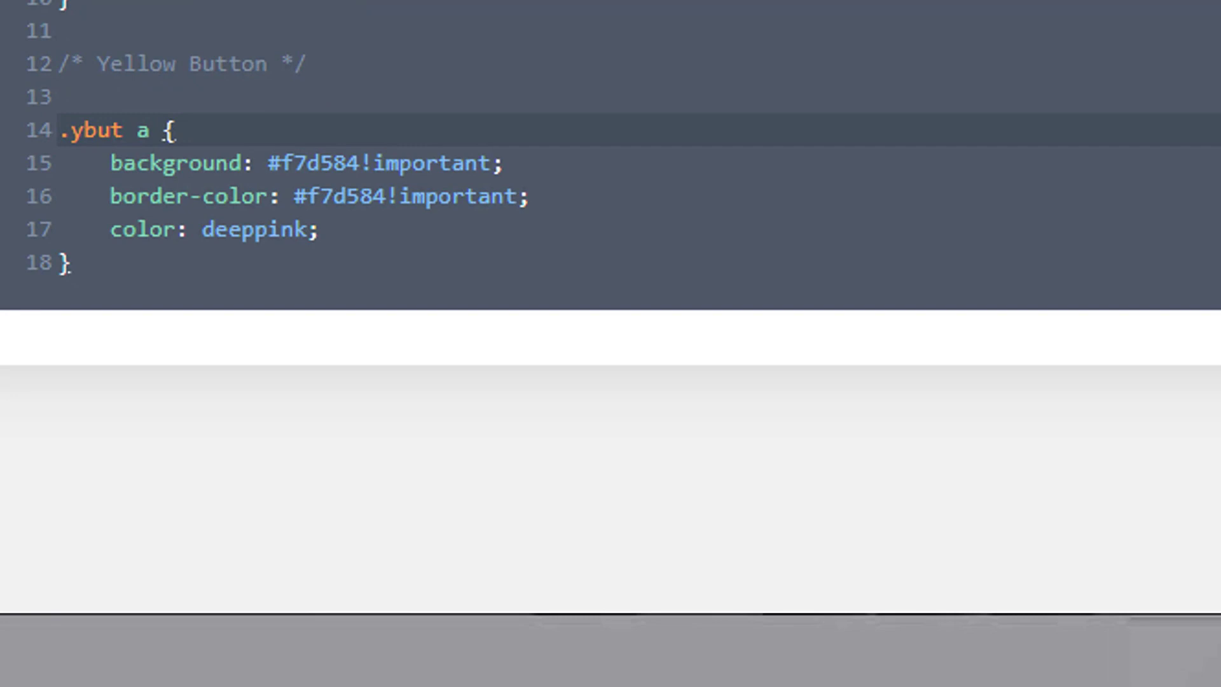
{"action": "left_click_drag", "start_coordinate": [389, 196], "coordinate": [542, 194]}
{"action": "key", "text": "ctrl+c"}
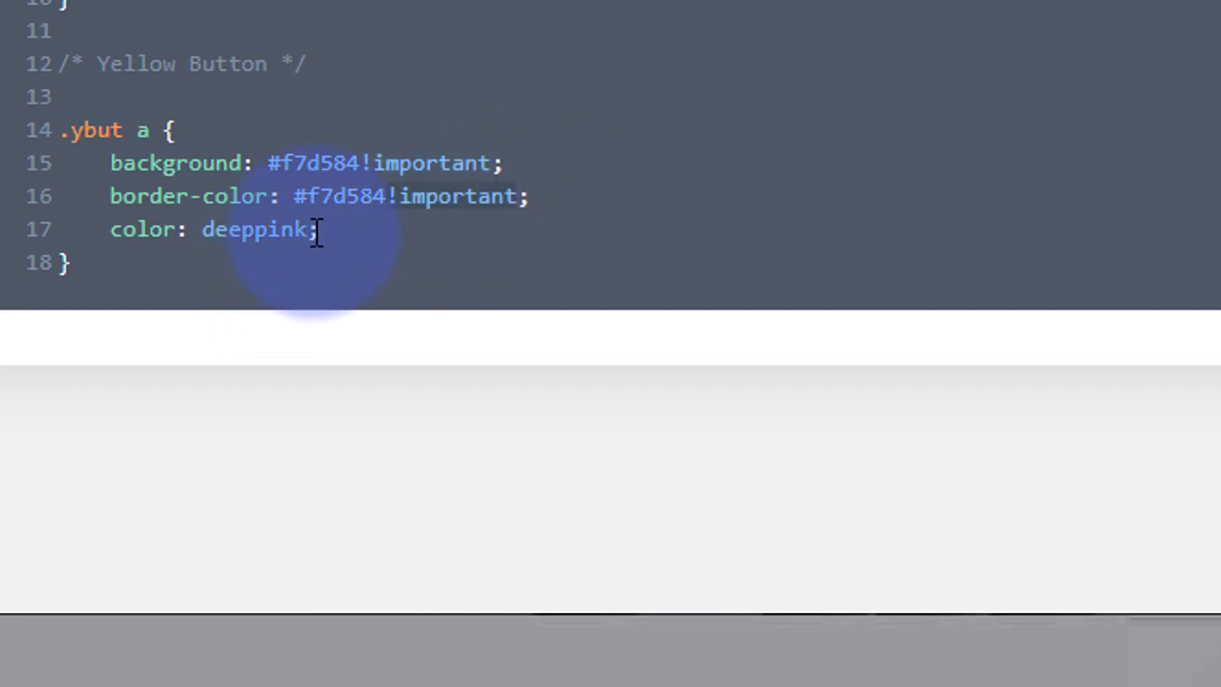
{"action": "left_click", "coordinate": [311, 229]}
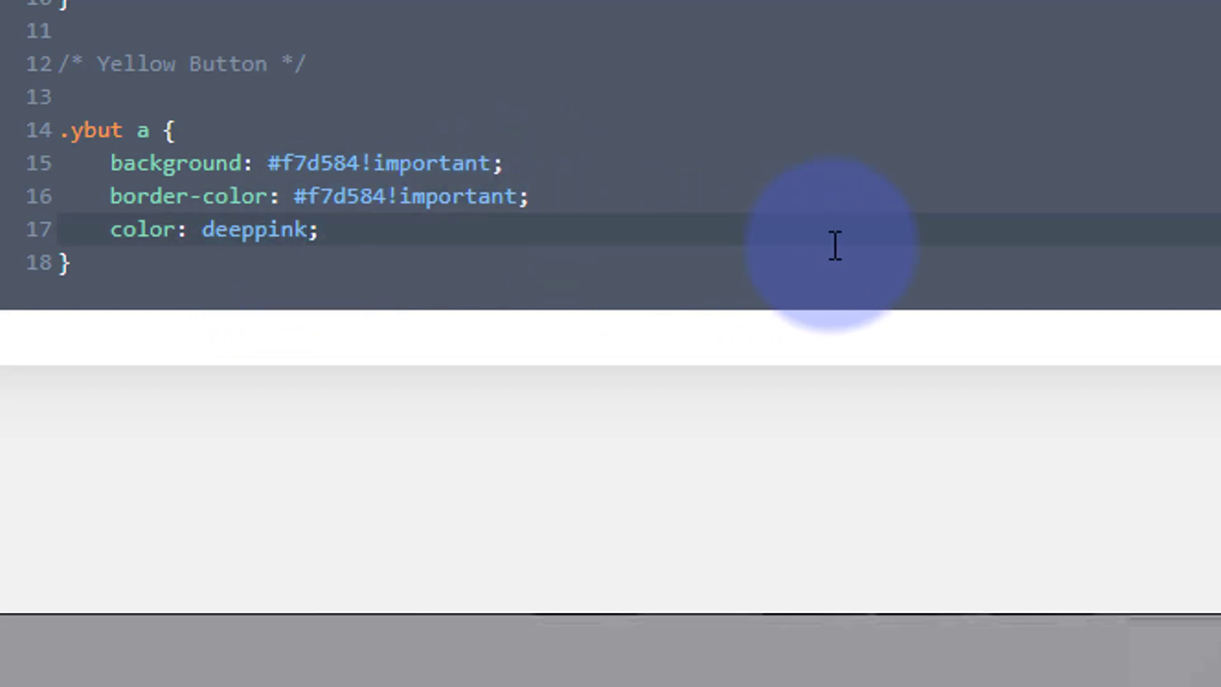
{"action": "key", "text": "ctrl+v"}
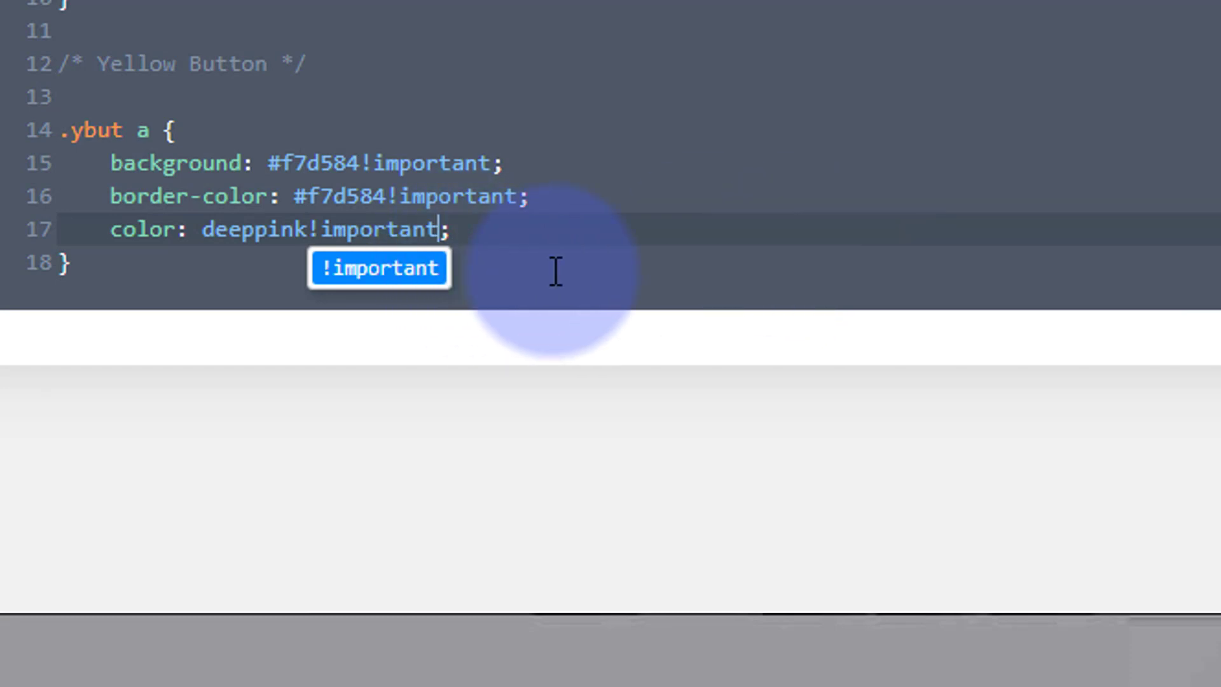
{"action": "left_click", "coordinate": [559, 243]}
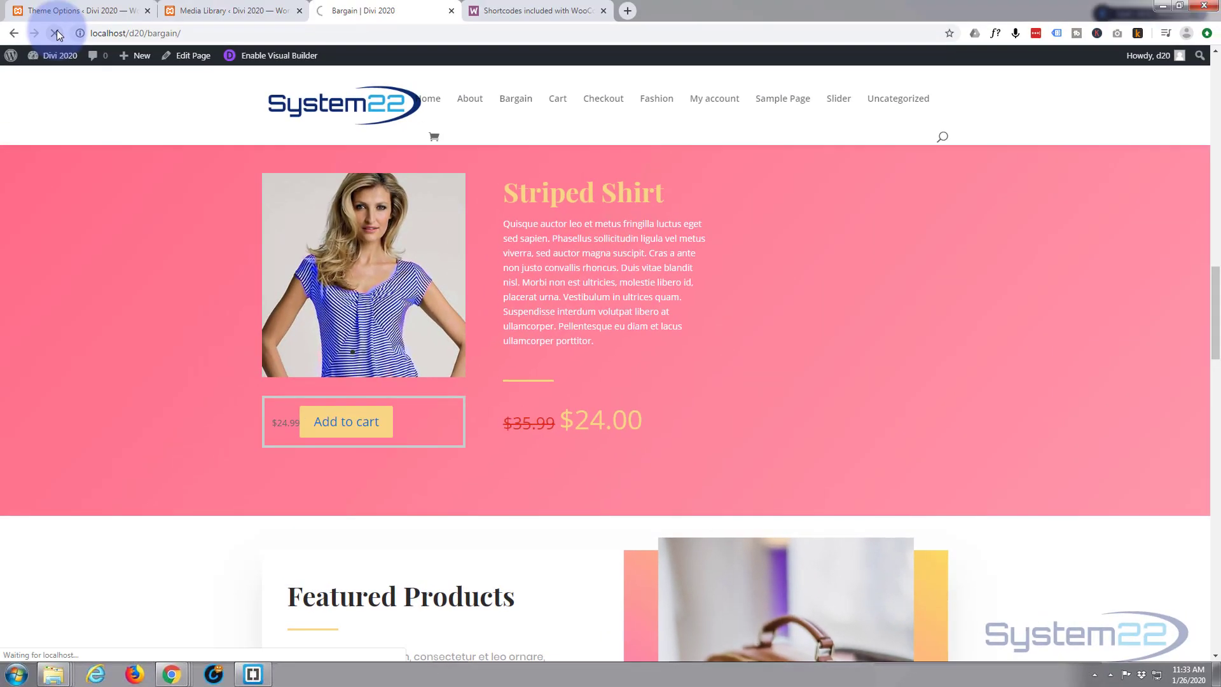
- Reload the Bargain page and inspect the price beside the Striped Shirt's Add to cart button to find its element
{"action": "left_click", "coordinate": [56, 33]}
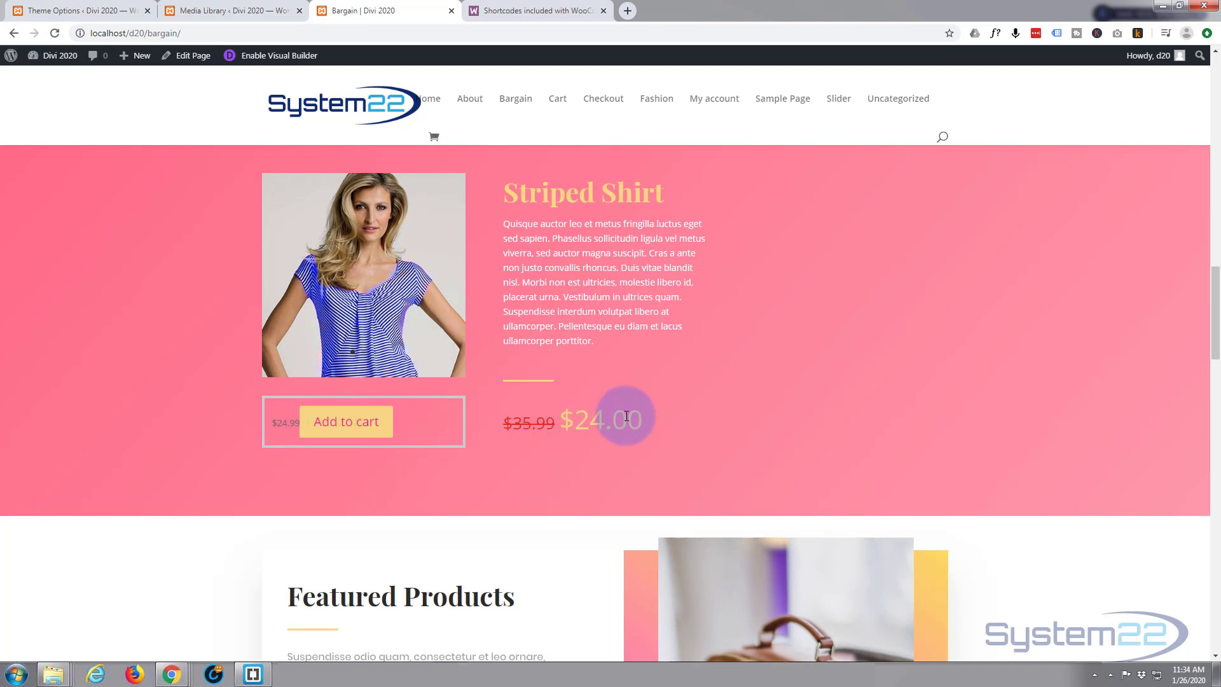
{"action": "right_click", "coordinate": [280, 422]}
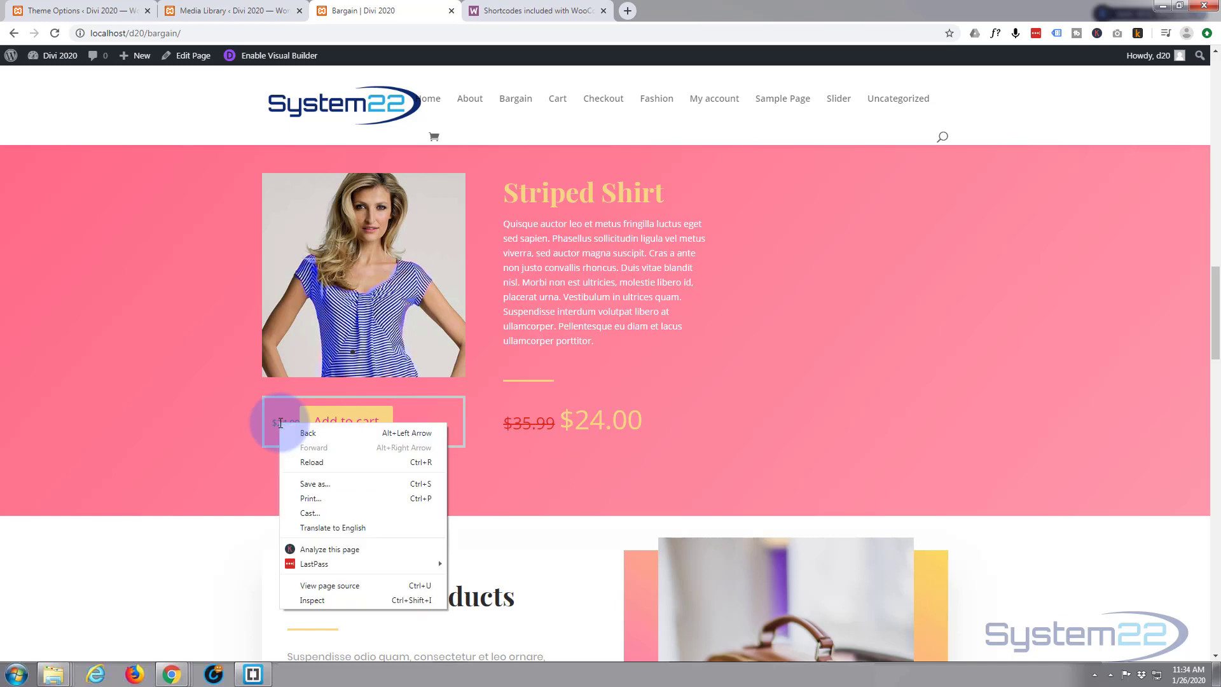
{"action": "left_click", "coordinate": [317, 600]}
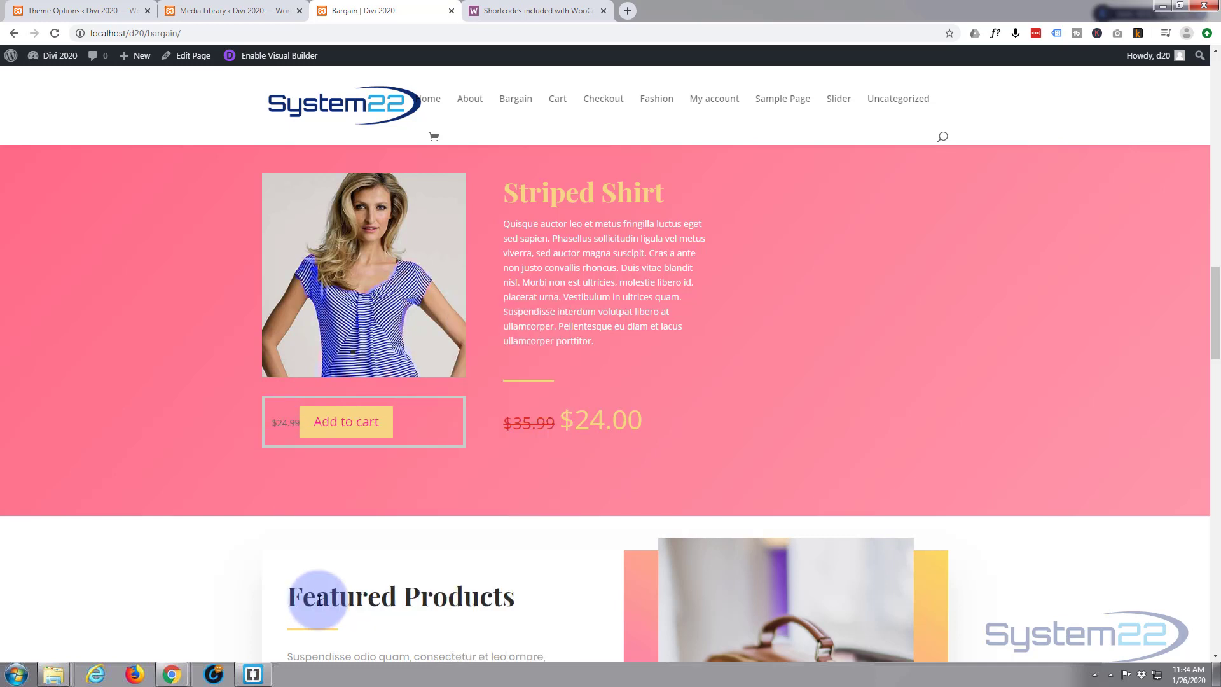
{"action": "scroll", "coordinate": [346, 501], "scroll_direction": "down", "scroll_amount": 3}
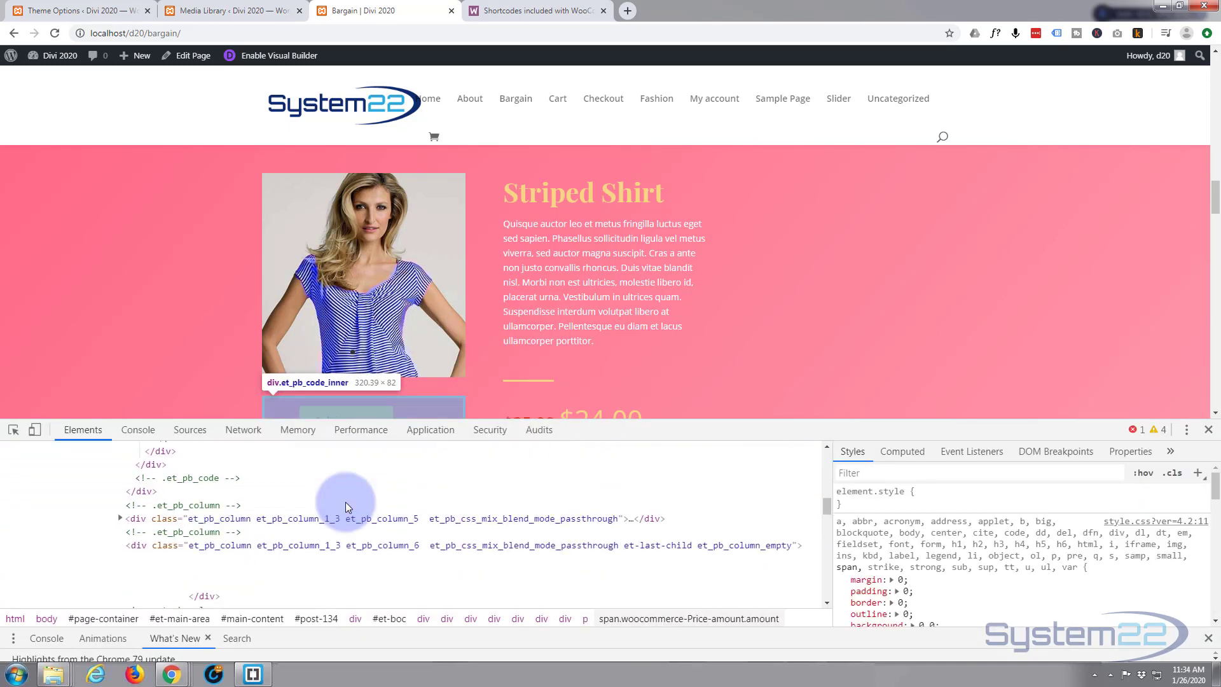
{"action": "scroll", "coordinate": [345, 501], "scroll_direction": "up", "scroll_amount": 2}
{"action": "scroll", "coordinate": [338, 504], "scroll_direction": "up", "scroll_amount": 2}
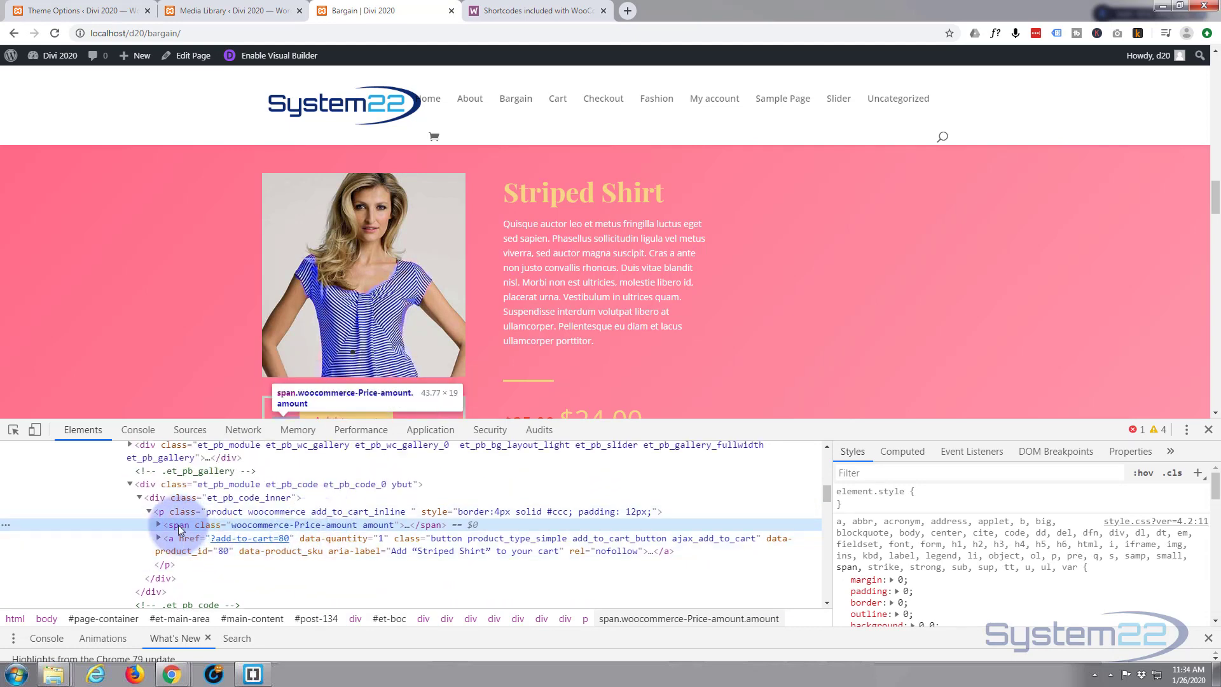
{"action": "scroll", "coordinate": [145, 297], "scroll_direction": "down", "scroll_amount": 1}
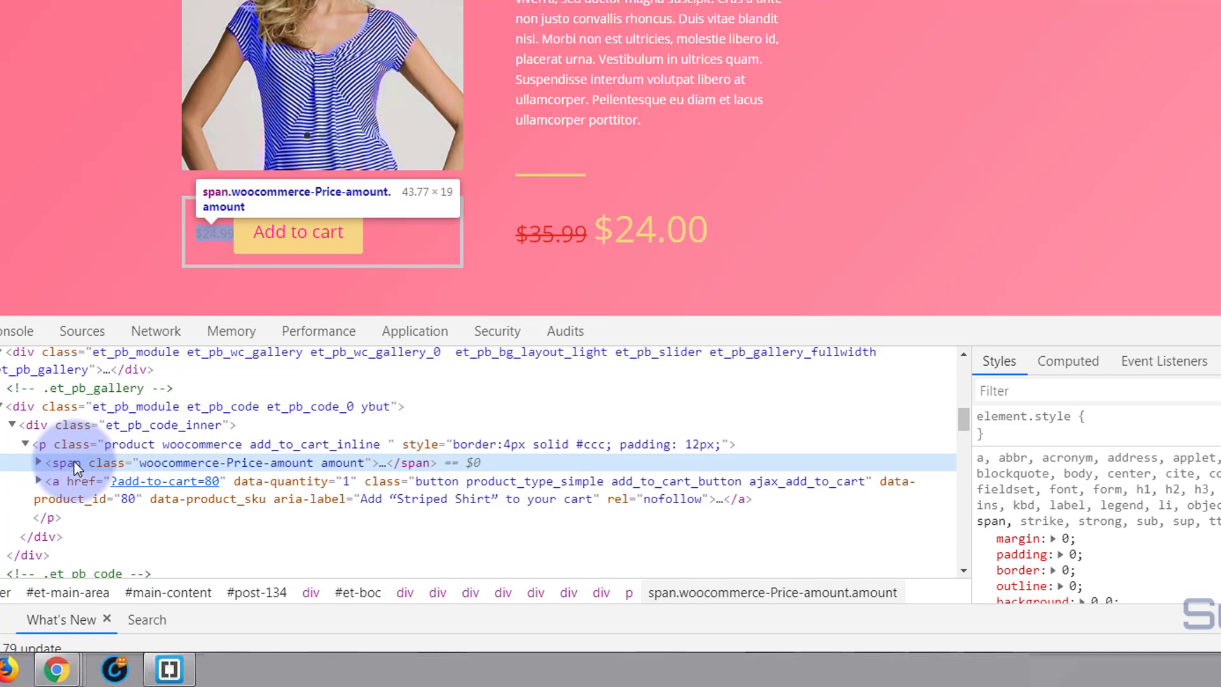
- Give the price span a display: none inline style in the inspector and select that declaration
{"action": "left_click", "coordinate": [1094, 415]}
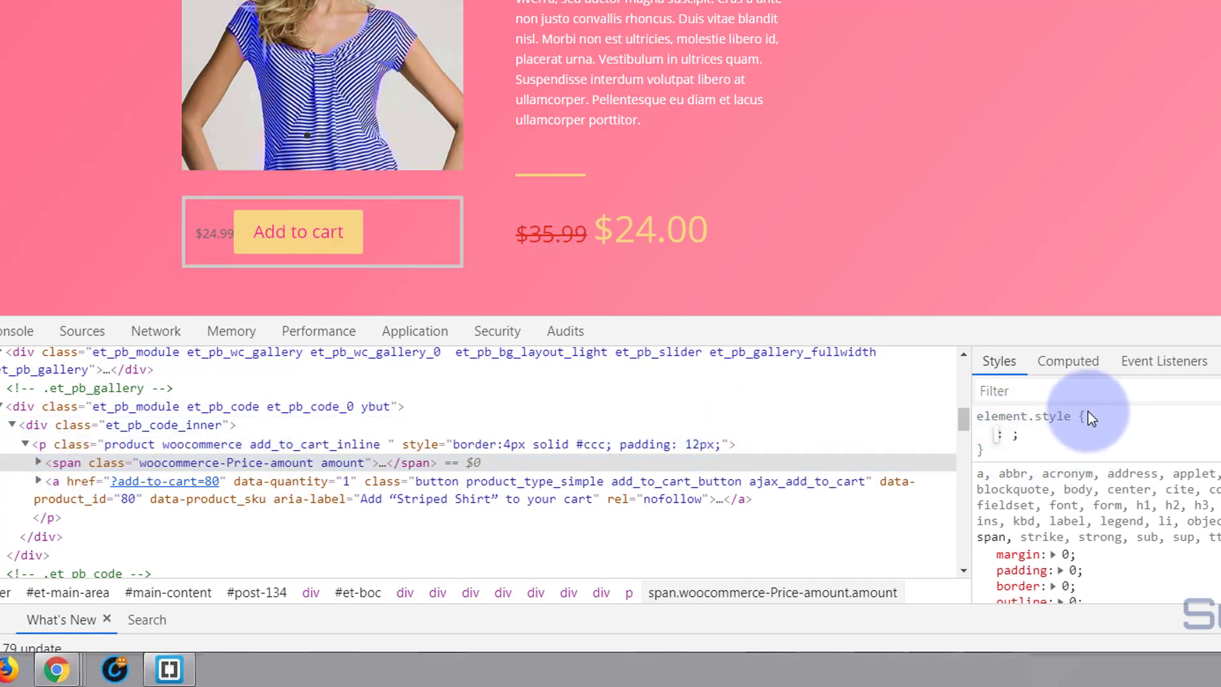
{"action": "type", "text": "display"}
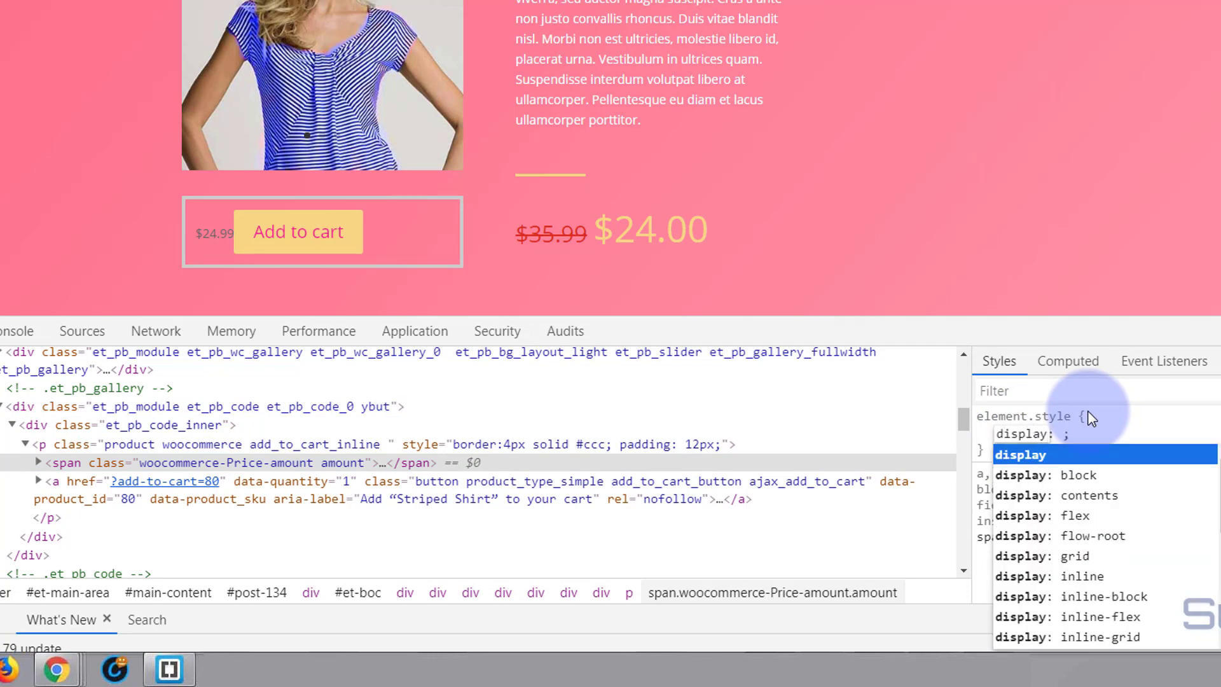
{"action": "key", "text": "Tab"}
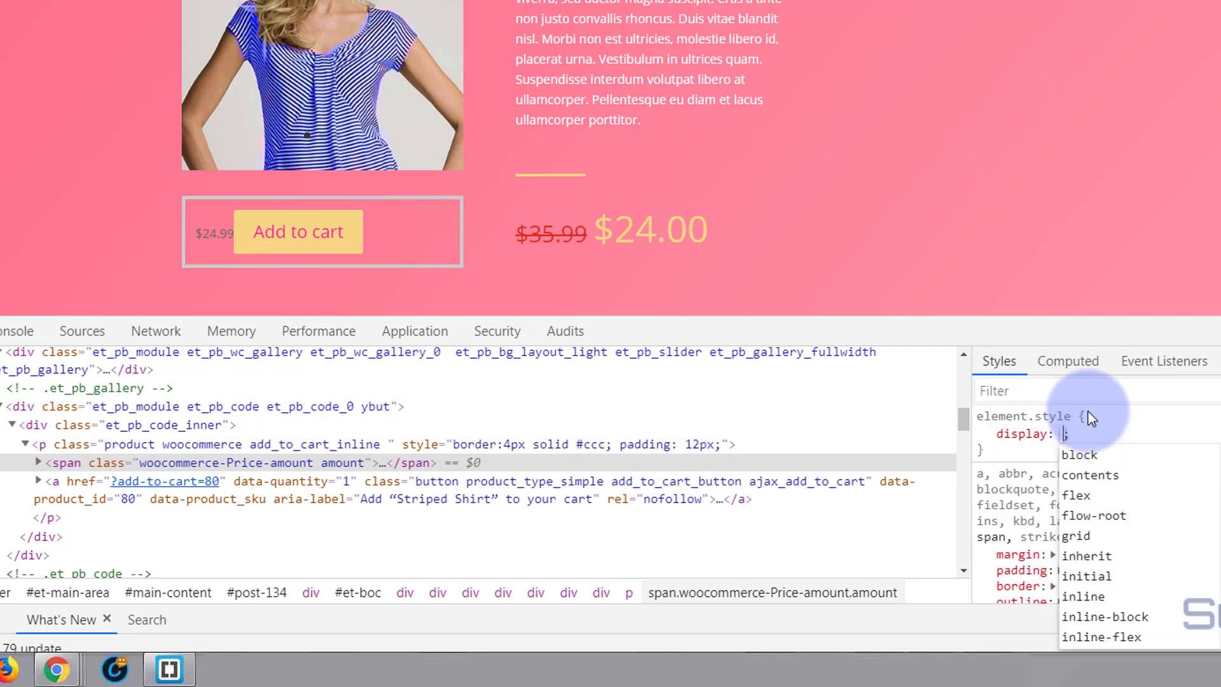
{"action": "type", "text": "none"}
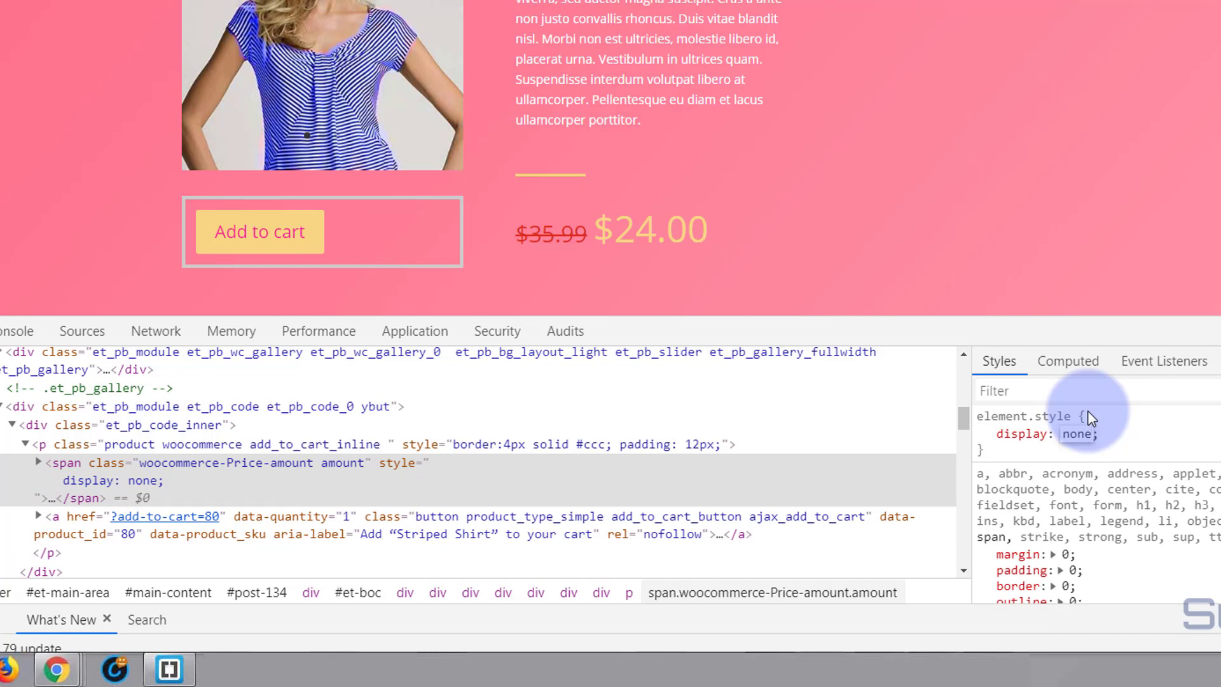
{"action": "key", "text": "Return"}
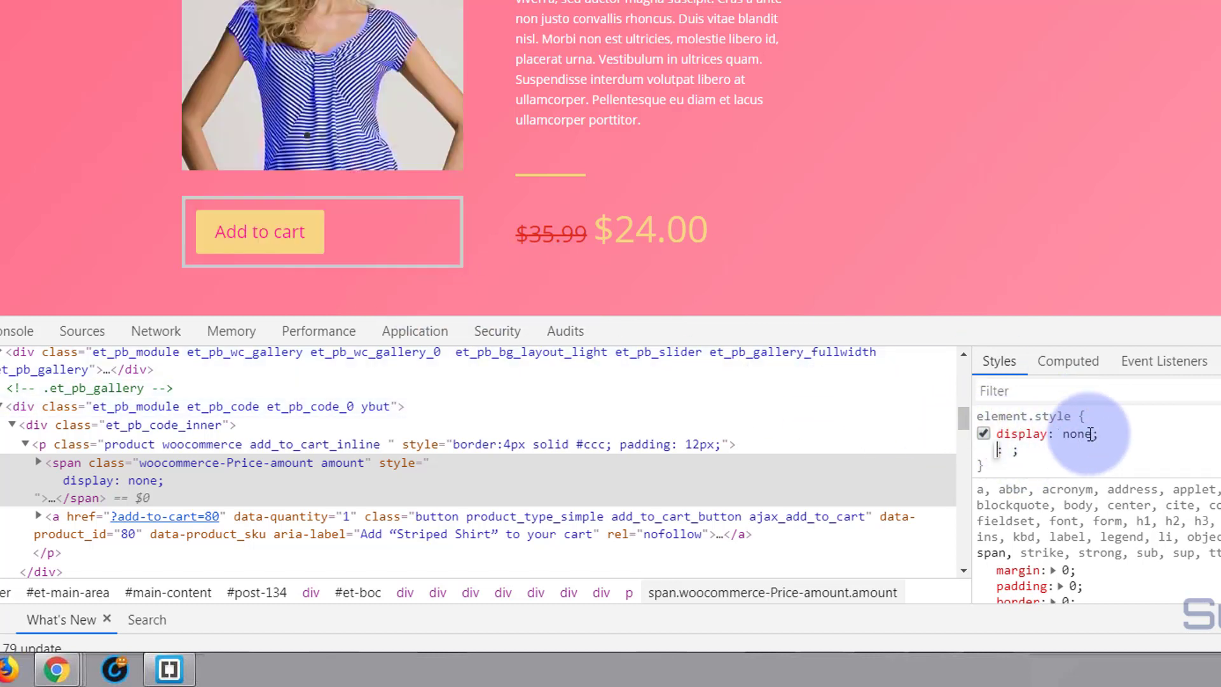
{"action": "left_click_drag", "start_coordinate": [1097, 435], "coordinate": [999, 432]}
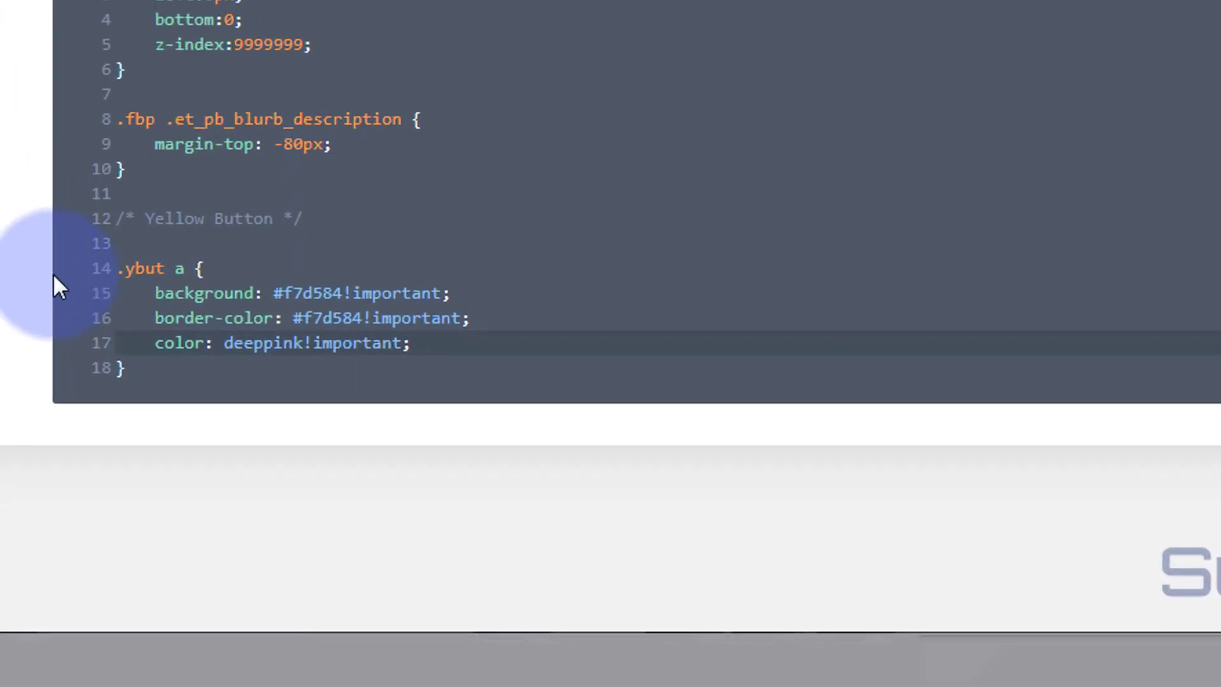
- Add a .ybut span rule with display: none; below the .ybut a rule in the Divi custom CSS
{"action": "left_click", "coordinate": [126, 364]}
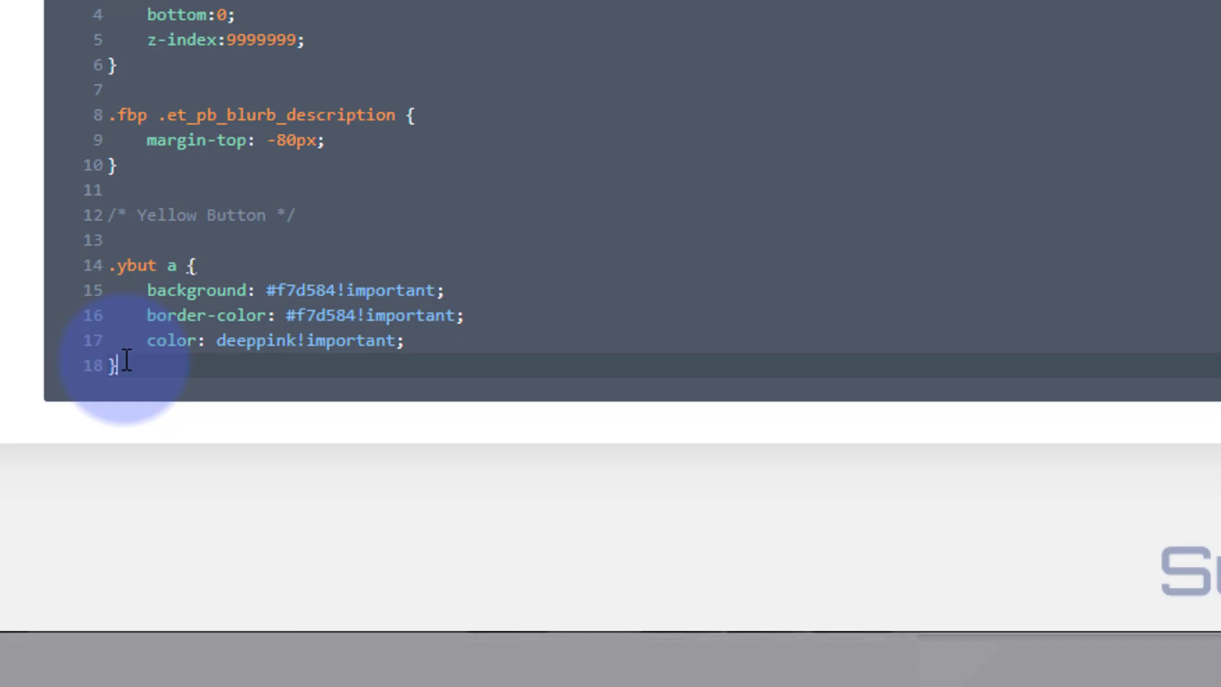
{"action": "key", "text": "Return"}
{"action": "type", "text": ".y"}
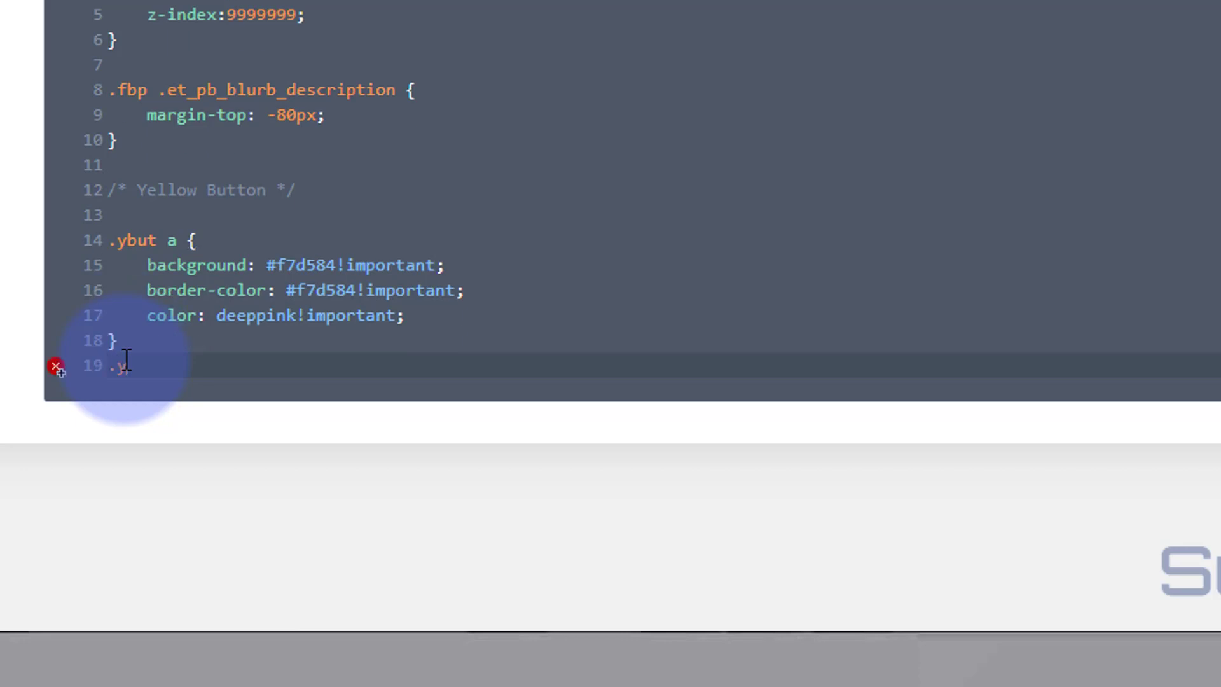
{"action": "type", "text": "but span {"}
{"action": "key", "text": "Return"}
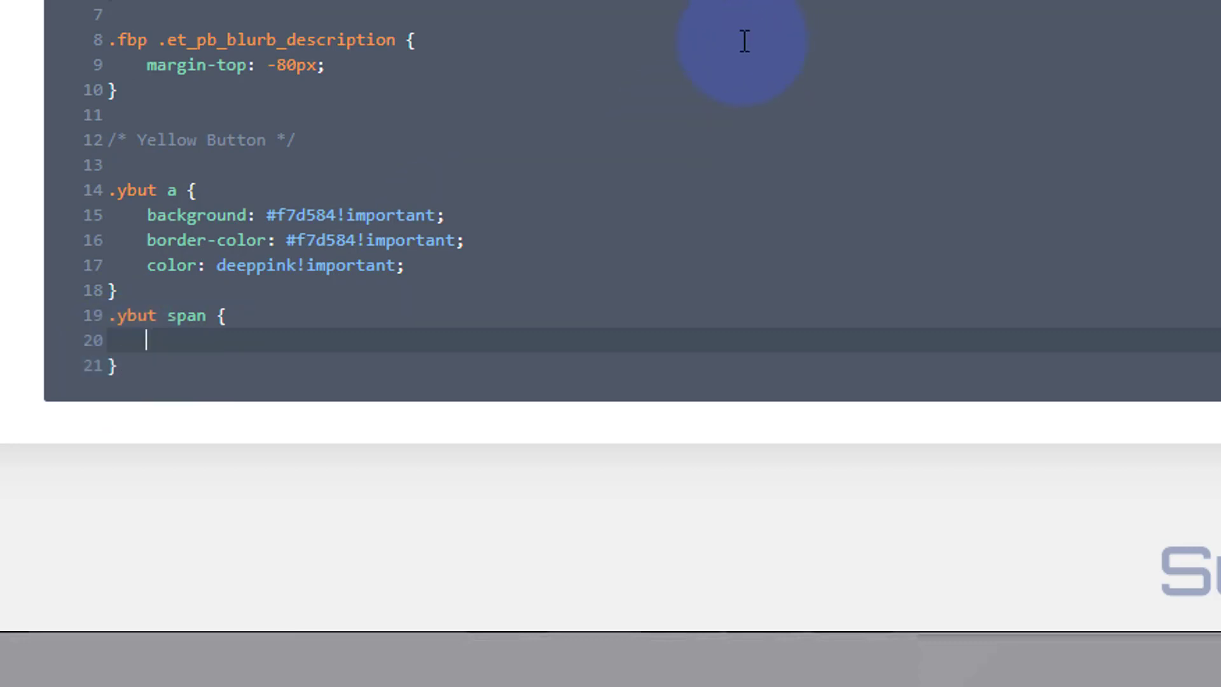
{"action": "type", "text": "display: none;"}
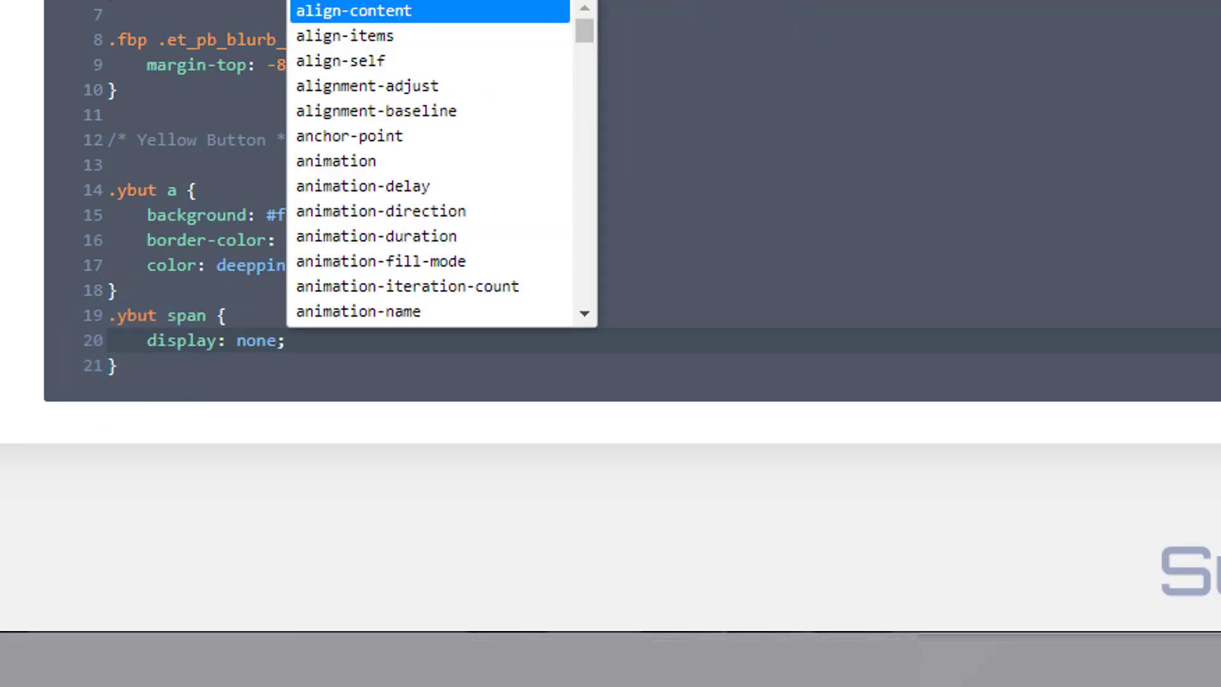
{"action": "key", "text": "Escape"}
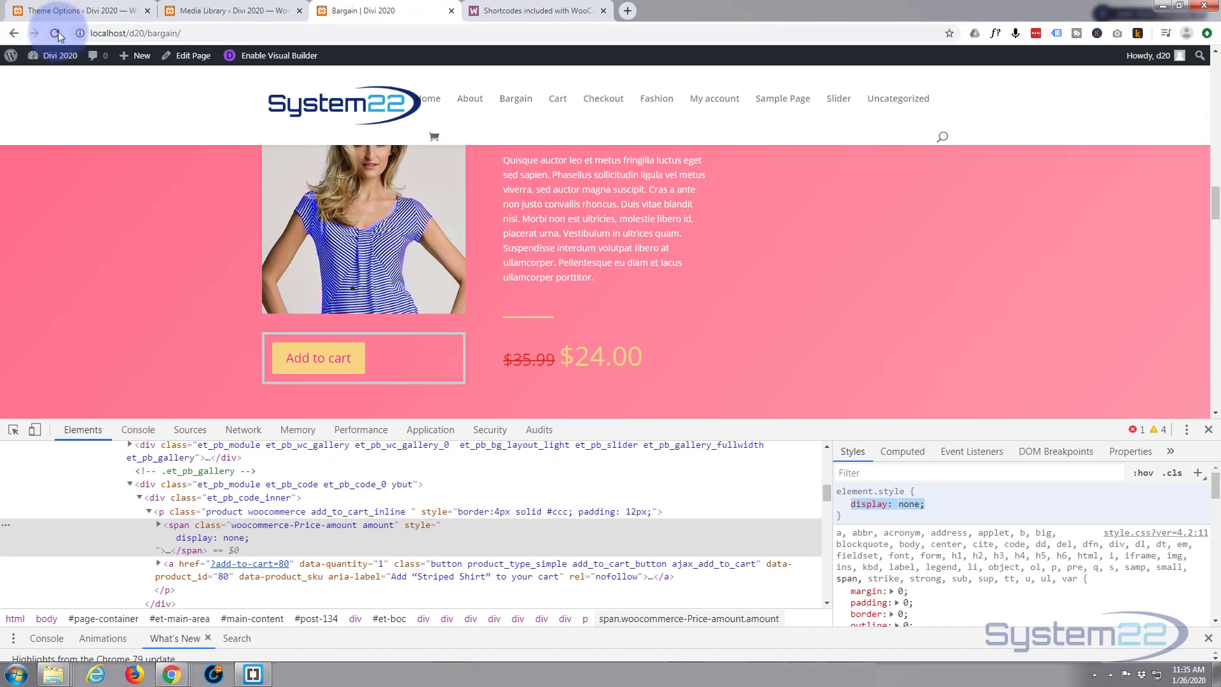
- Reload the Bargain page and inspect the bordered box around the Striped Shirt's Add to cart button
{"action": "left_click", "coordinate": [56, 32]}
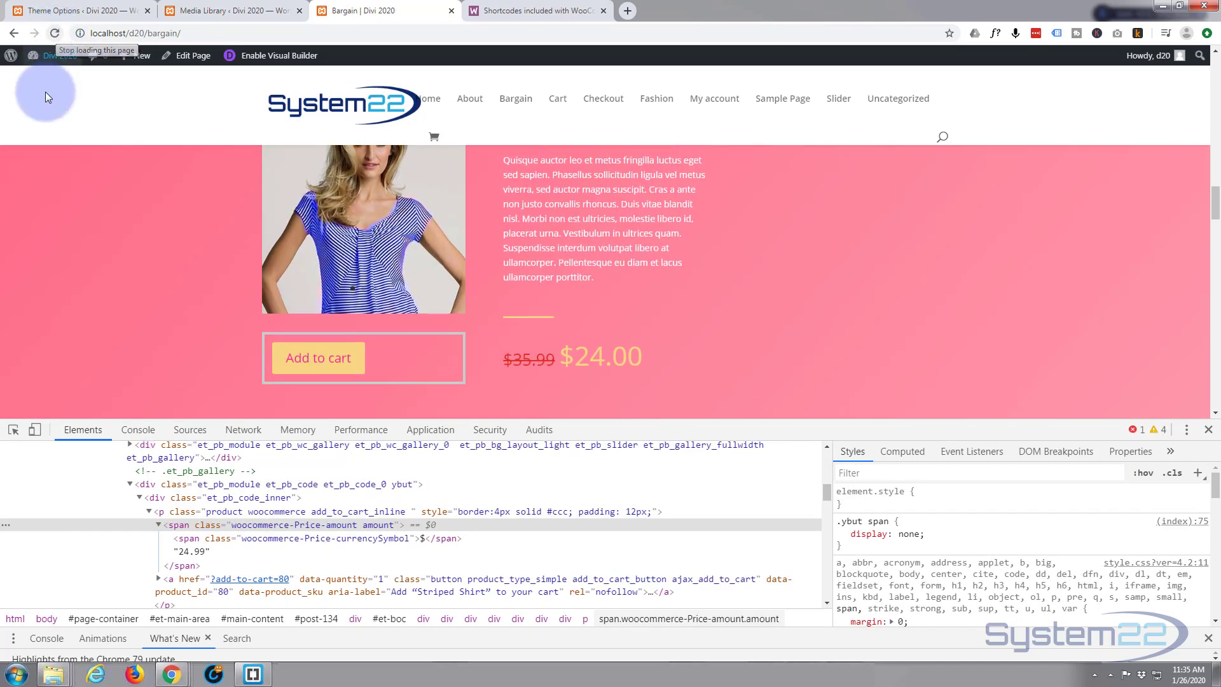
{"action": "right_click", "coordinate": [360, 341]}
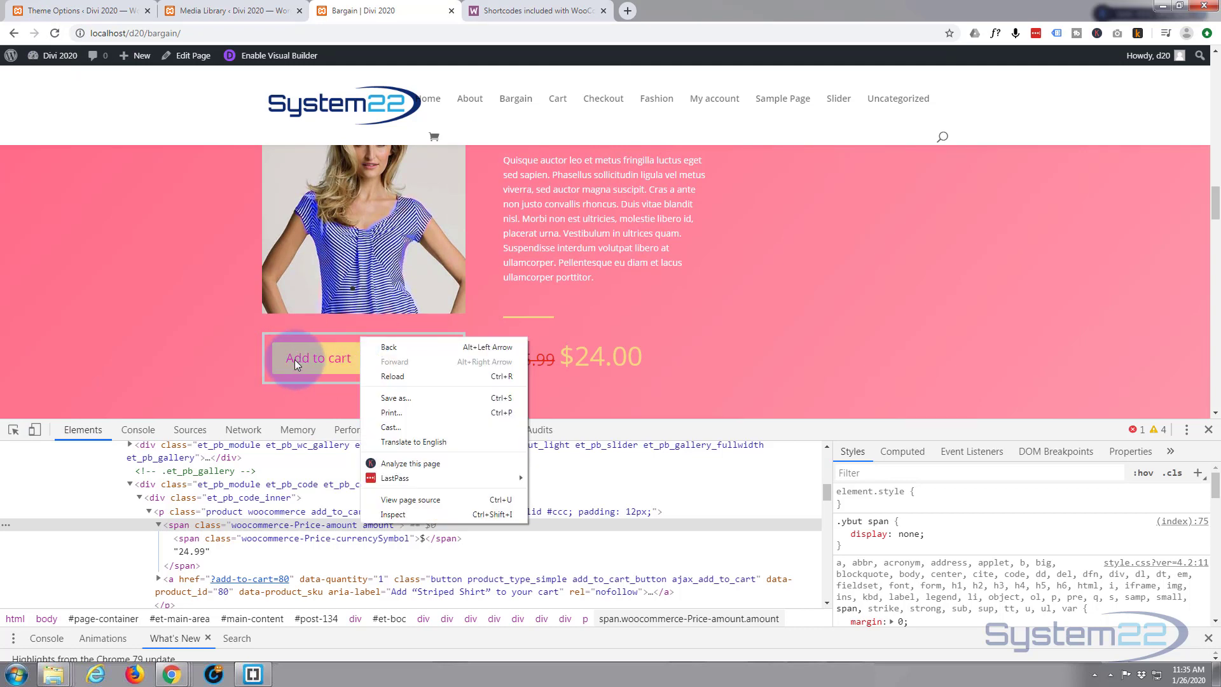
{"action": "left_click", "coordinate": [401, 515]}
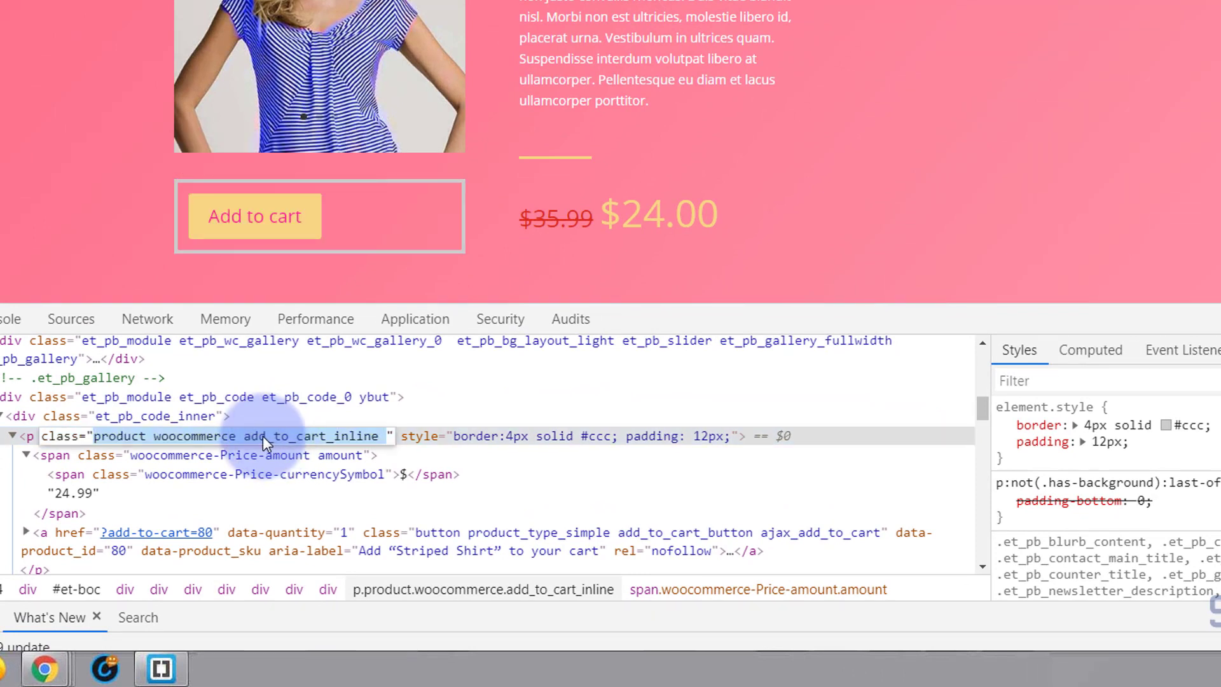
- Copy the box's add_to_cart_inline class name and test its inline border by switching it off and back on
{"action": "double_click", "coordinate": [243, 437]}
{"action": "left_click_drag", "start_coordinate": [243, 437], "coordinate": [381, 436]}
{"action": "key", "text": "ctrl+c"}
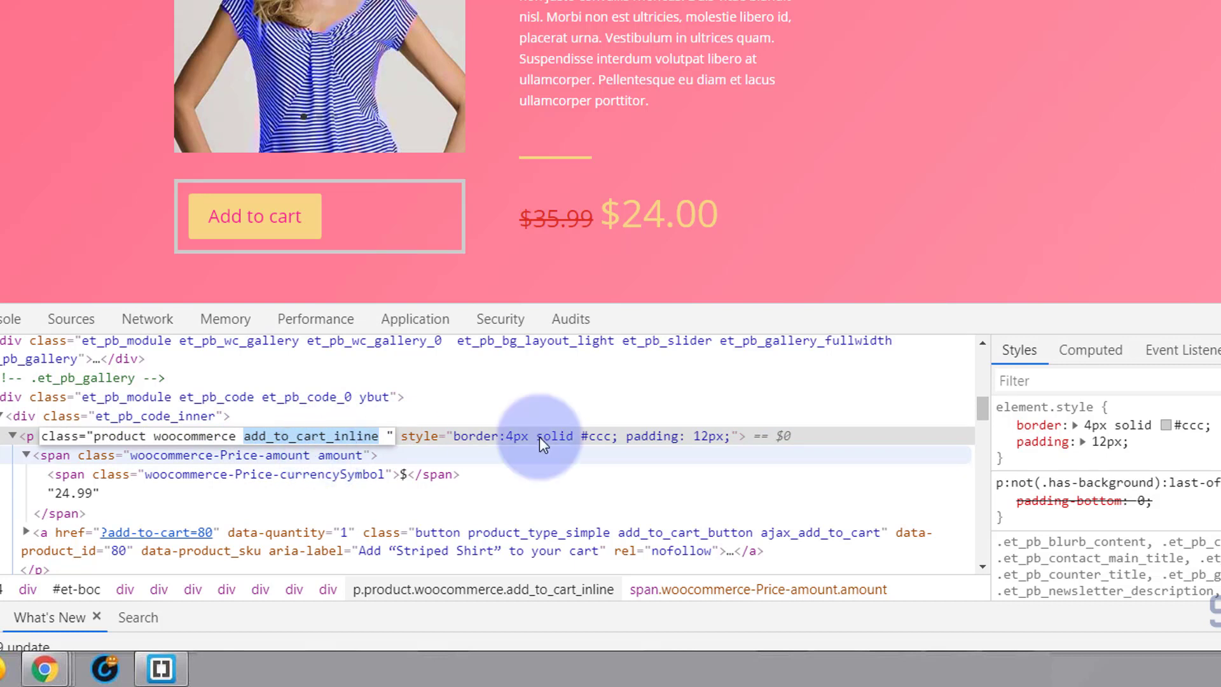
{"action": "left_click", "coordinate": [1004, 425]}
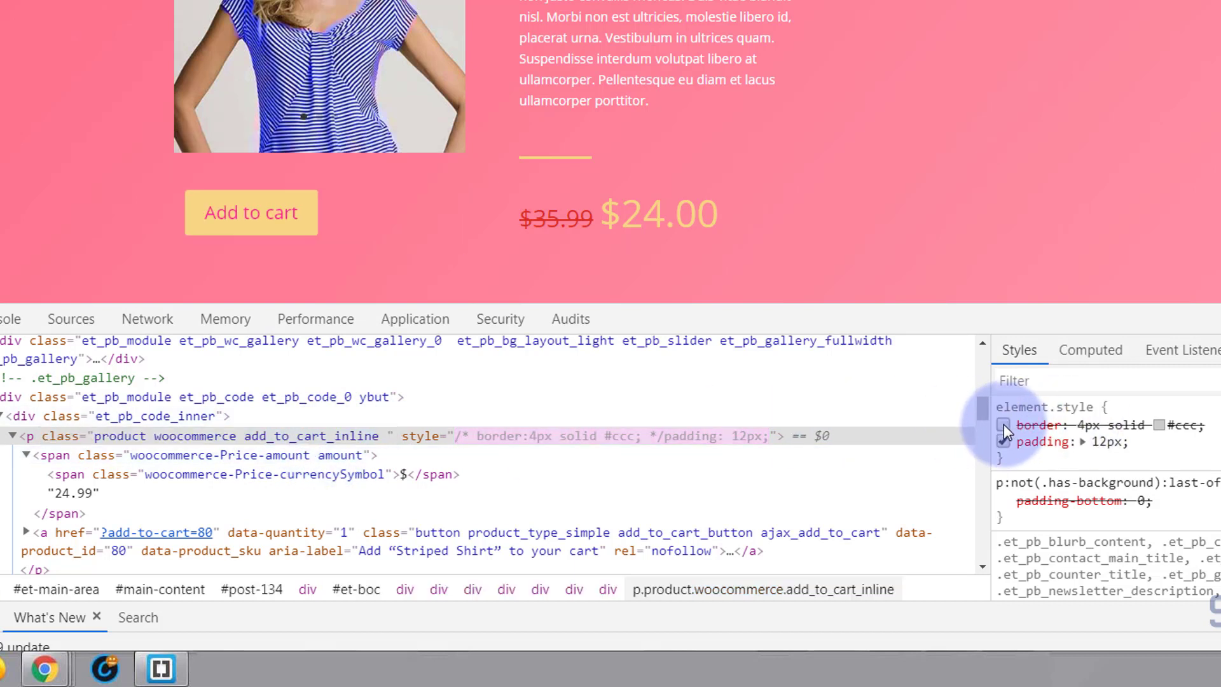
{"action": "left_click", "coordinate": [1004, 425]}
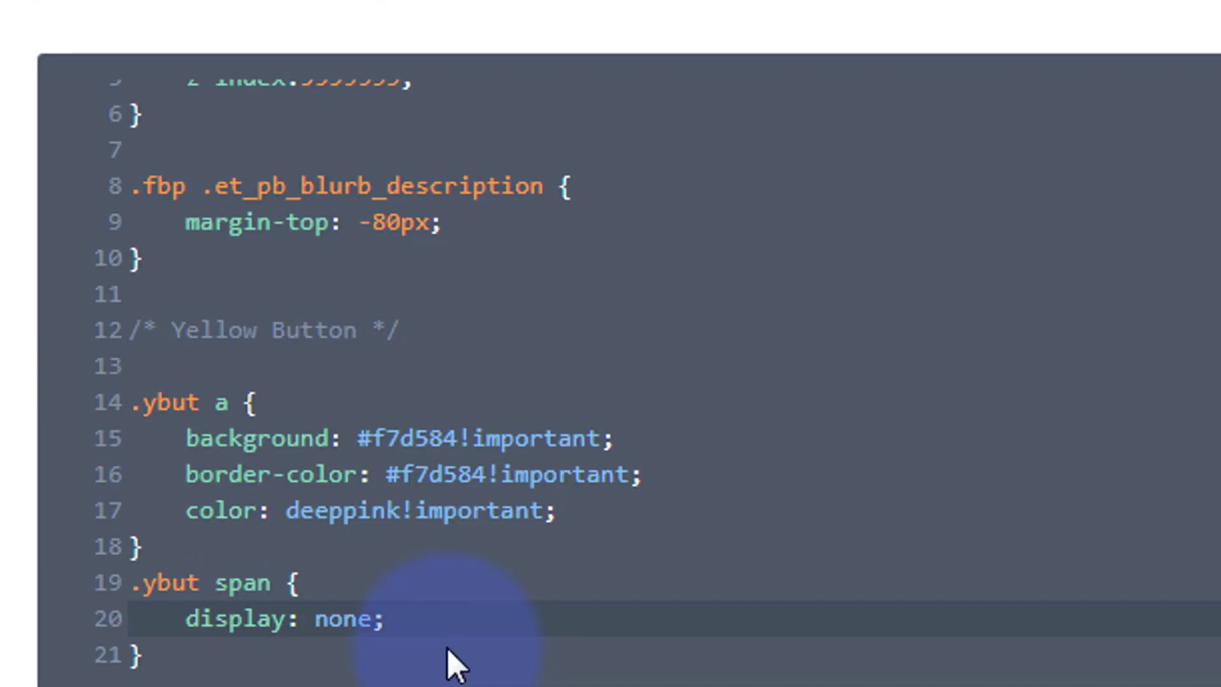
- Add a .ybut .add_to_cart_inline rule with border:none; at the end of the Divi custom CSS and save the theme options
{"action": "left_click", "coordinate": [164, 652]}
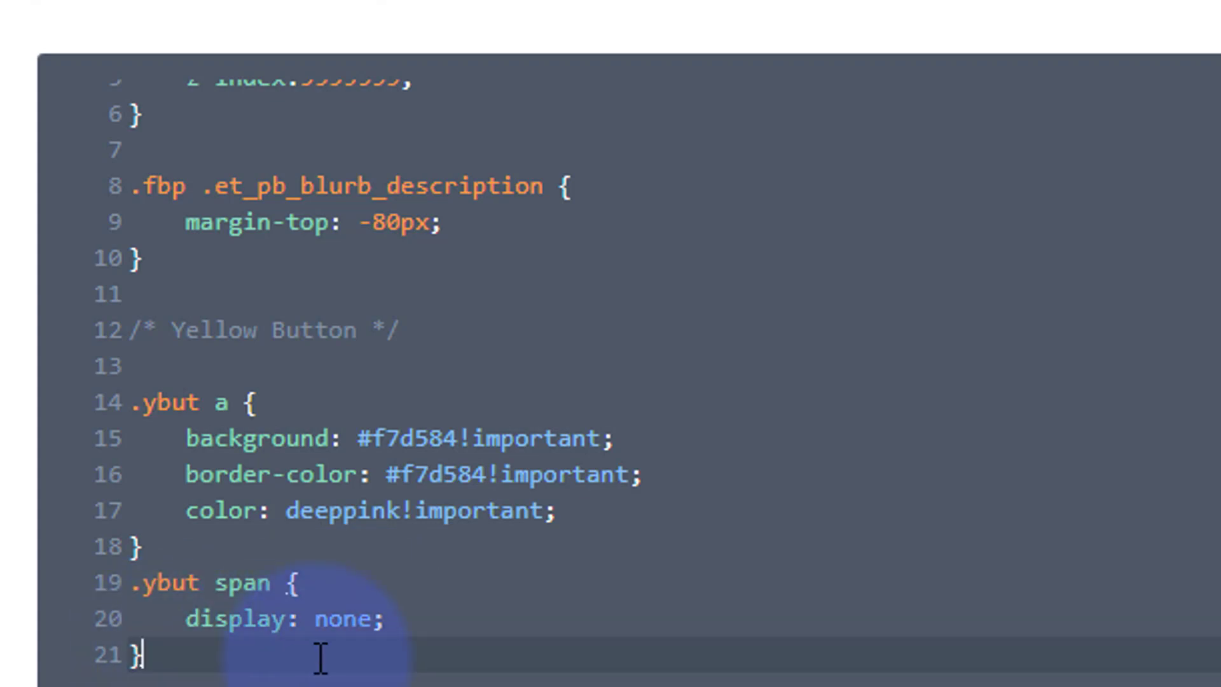
{"action": "key", "text": "Return"}
{"action": "key", "text": "Return"}
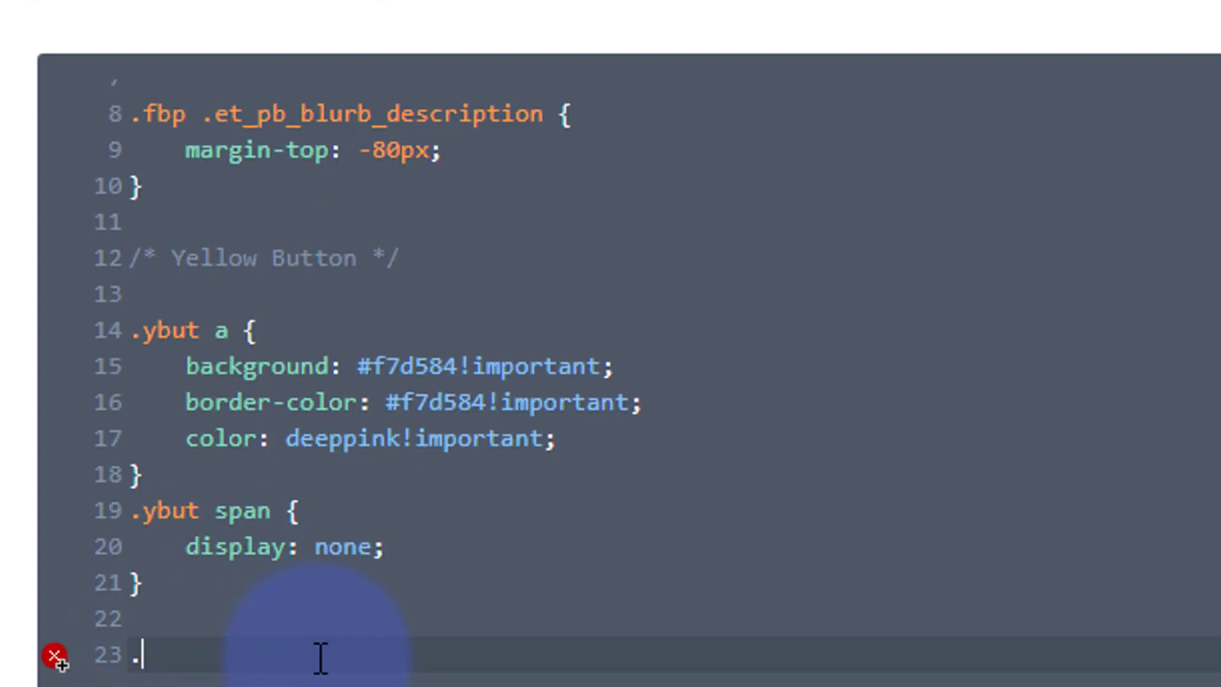
{"action": "type", "text": ".ybut ."}
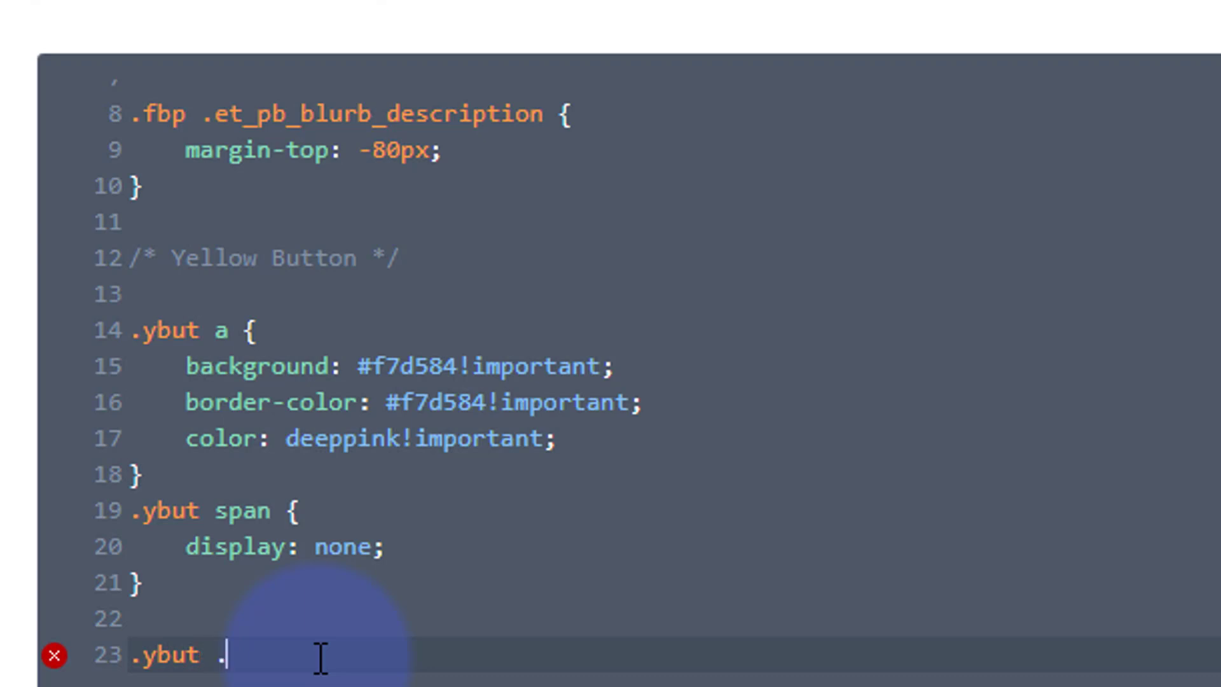
{"action": "key", "text": "ctrl+v"}
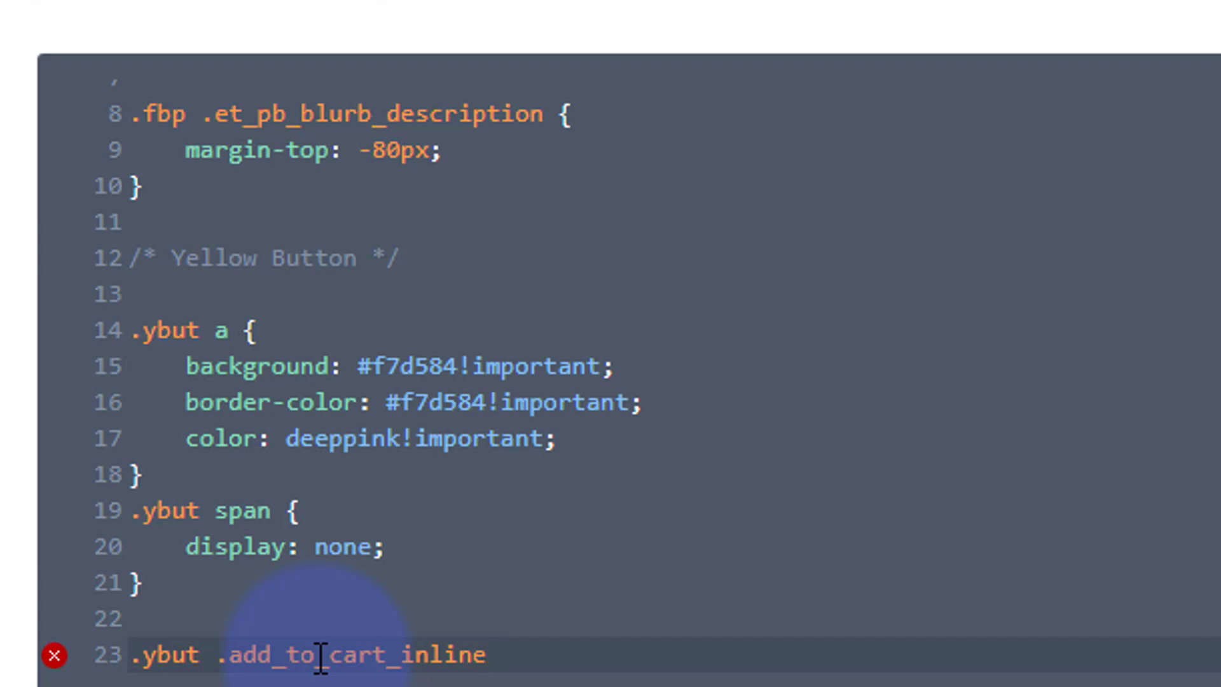
{"action": "type", "text": "{"}
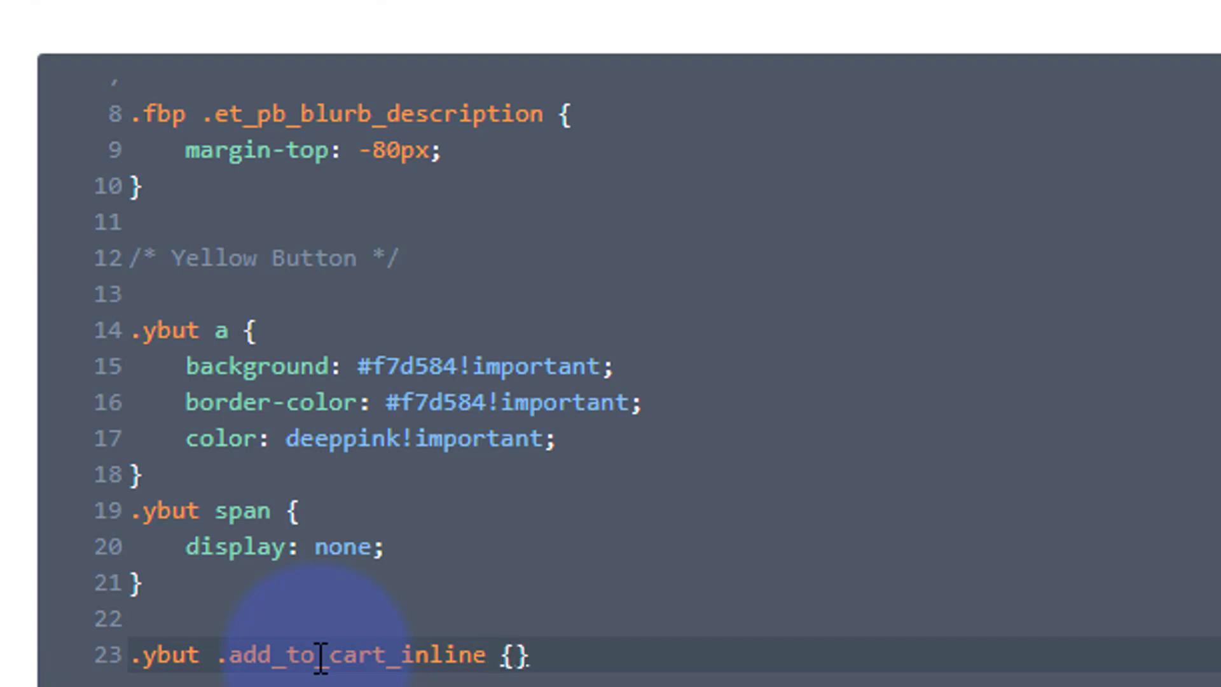
{"action": "key", "text": "Return"}
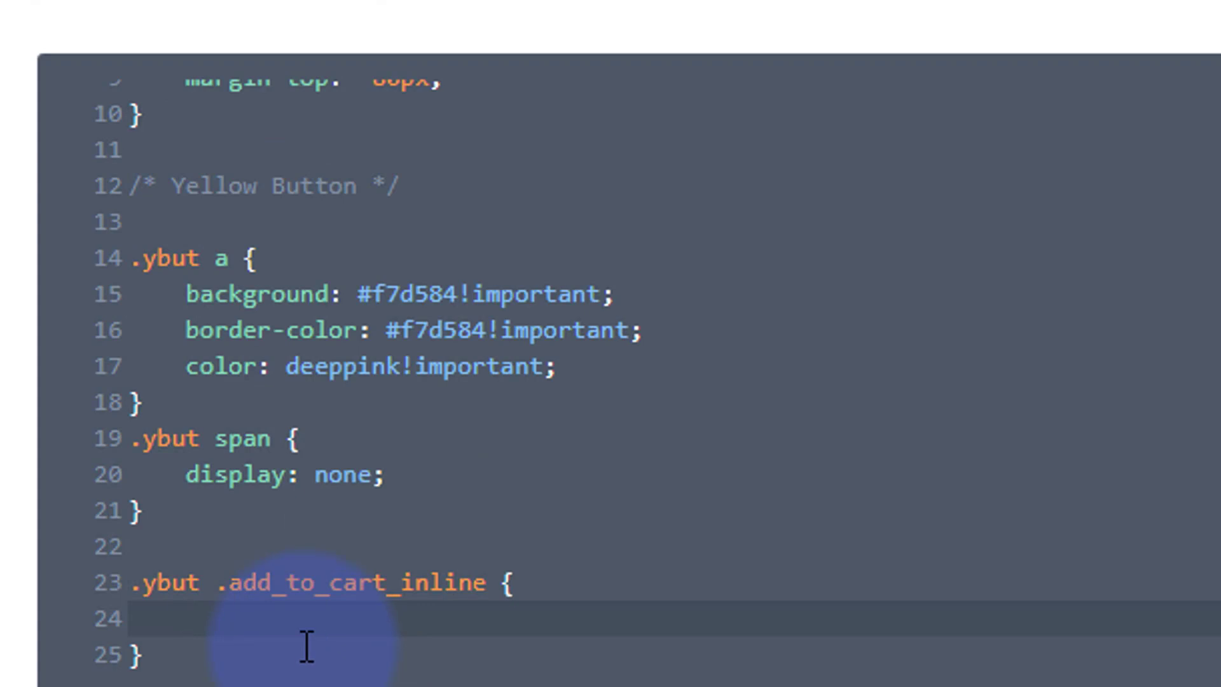
{"action": "type", "text": "bor"}
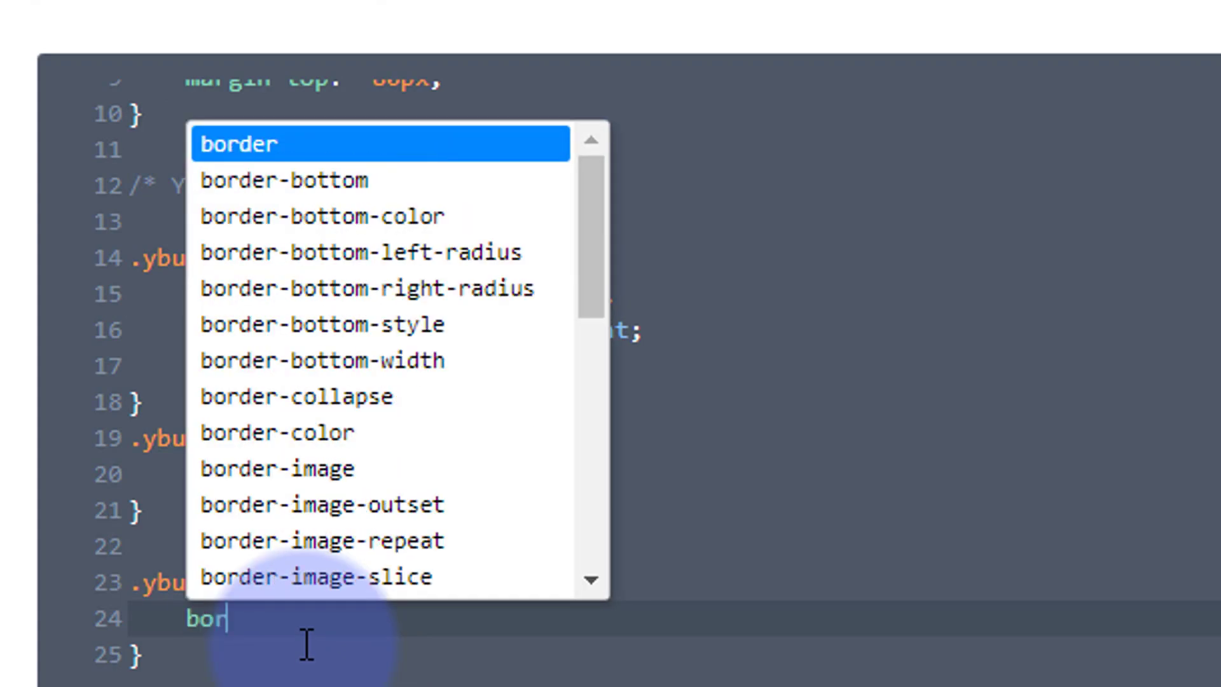
{"action": "type", "text": "der:none"}
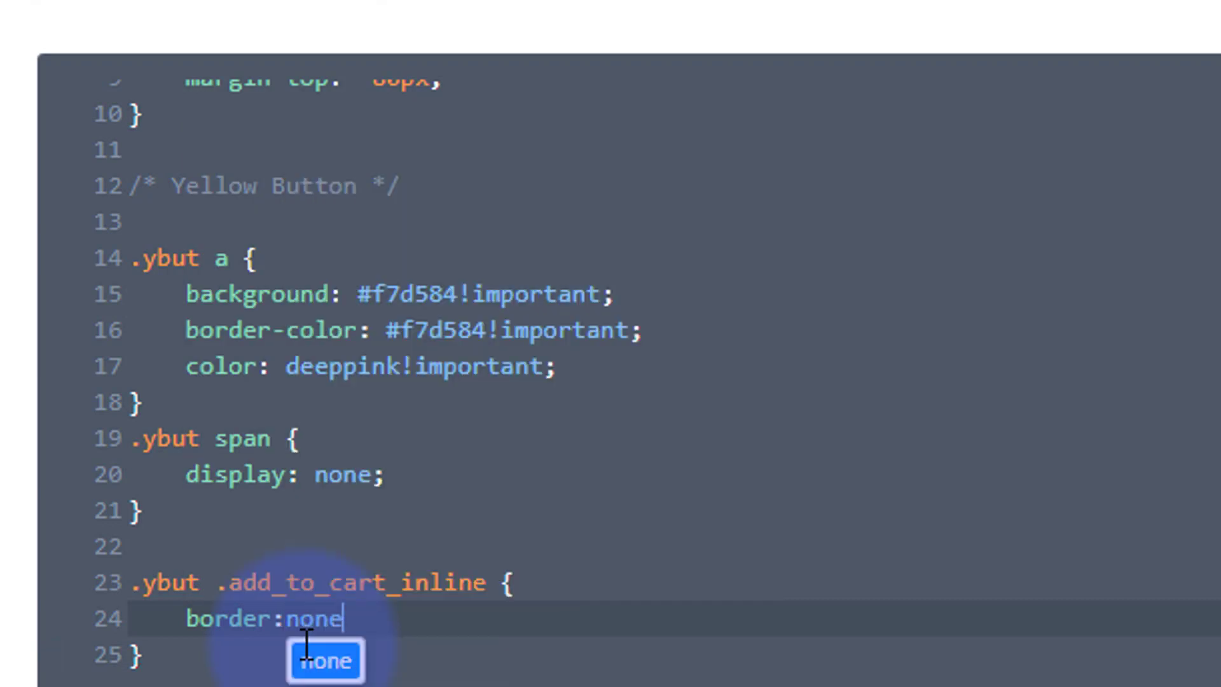
{"action": "type", "text": ";"}
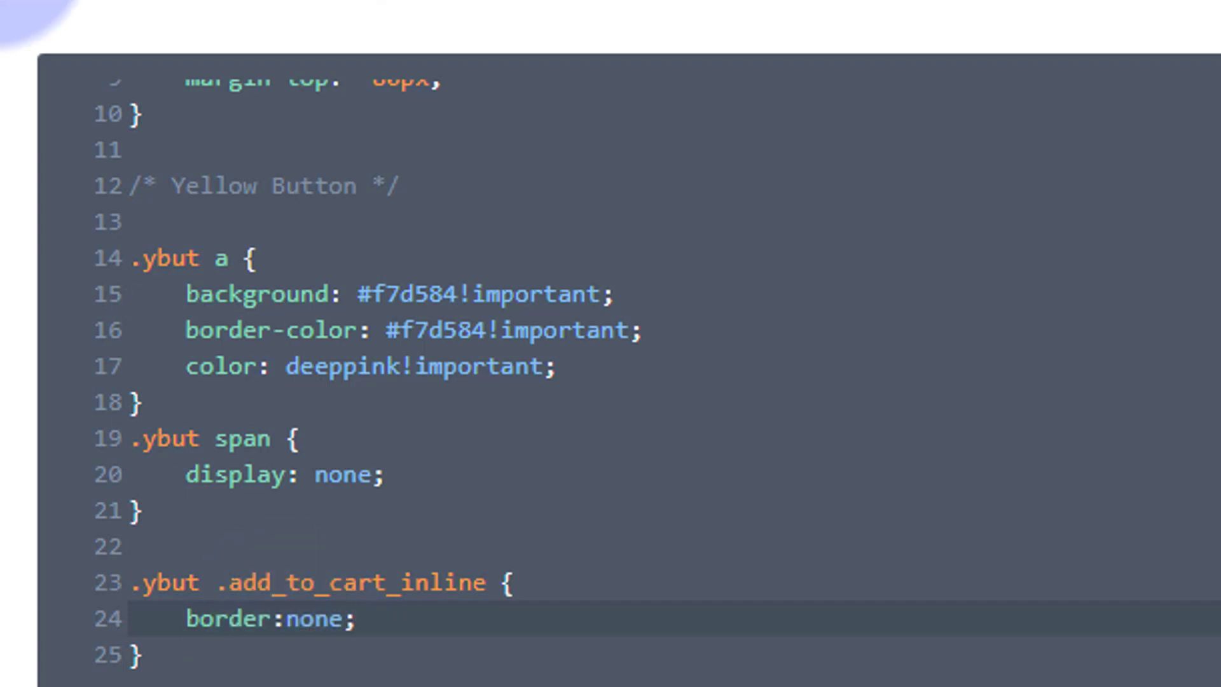
{"action": "left_click", "coordinate": [170, 607]}
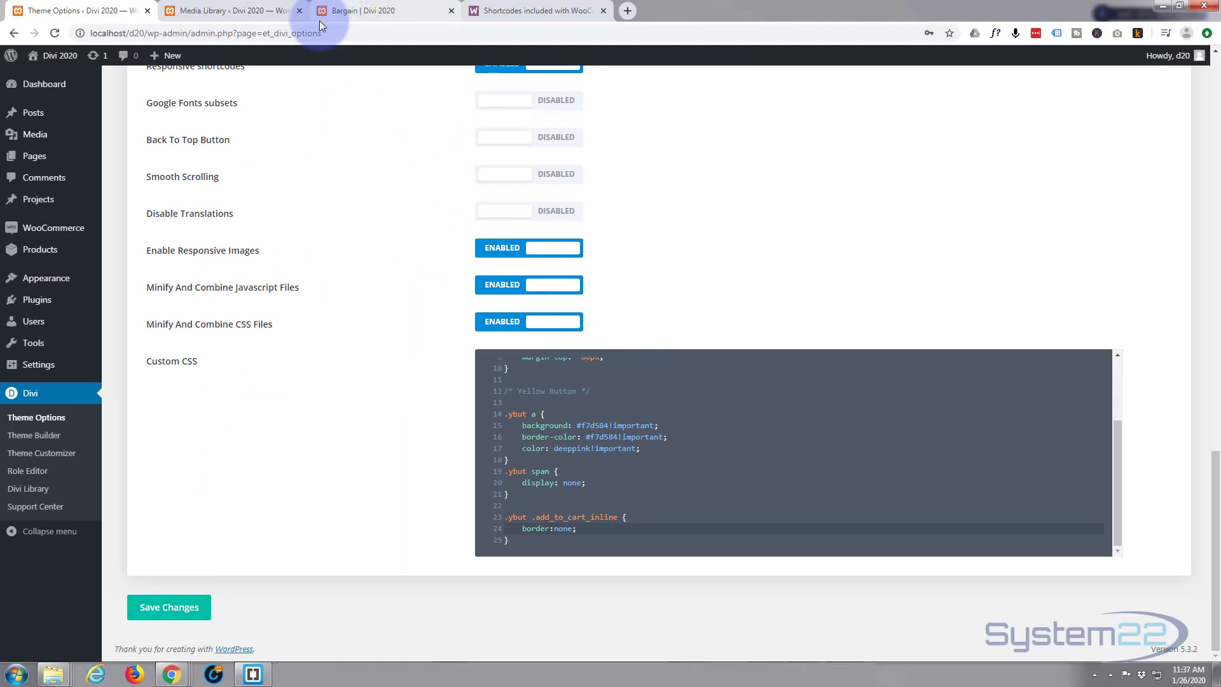
- Reload the Bargain page and check the border around the Add to cart button against its applied styles
{"action": "left_click", "coordinate": [350, 11]}
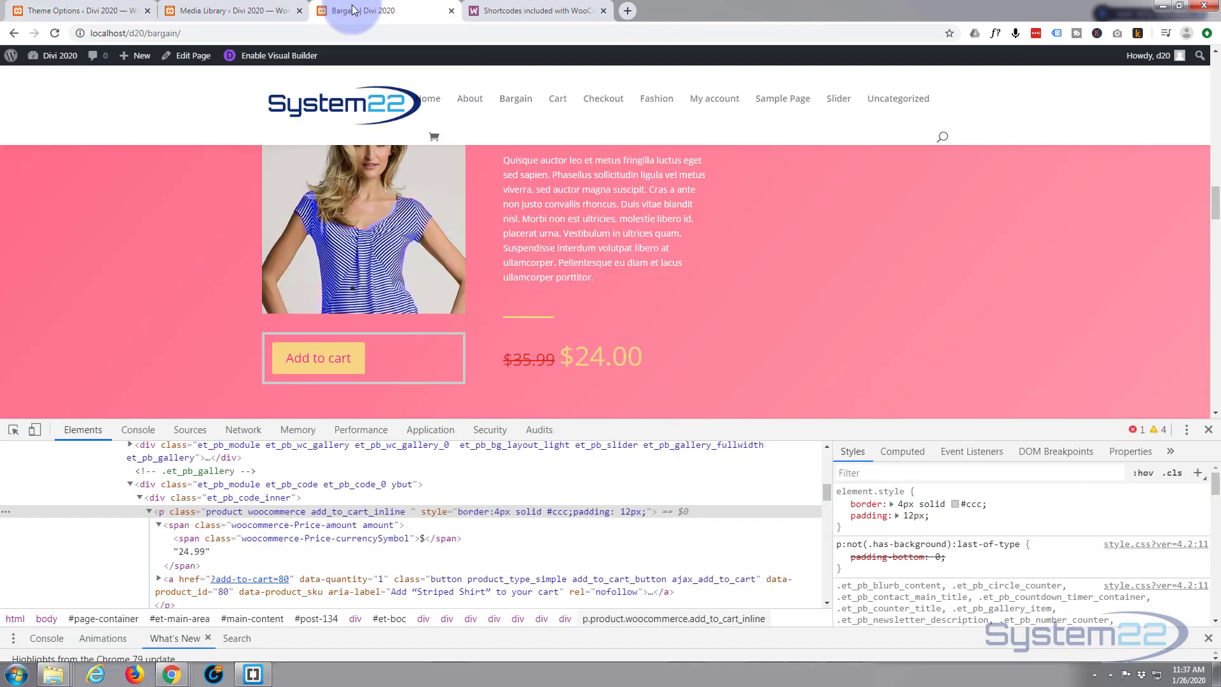
{"action": "left_click", "coordinate": [55, 33]}
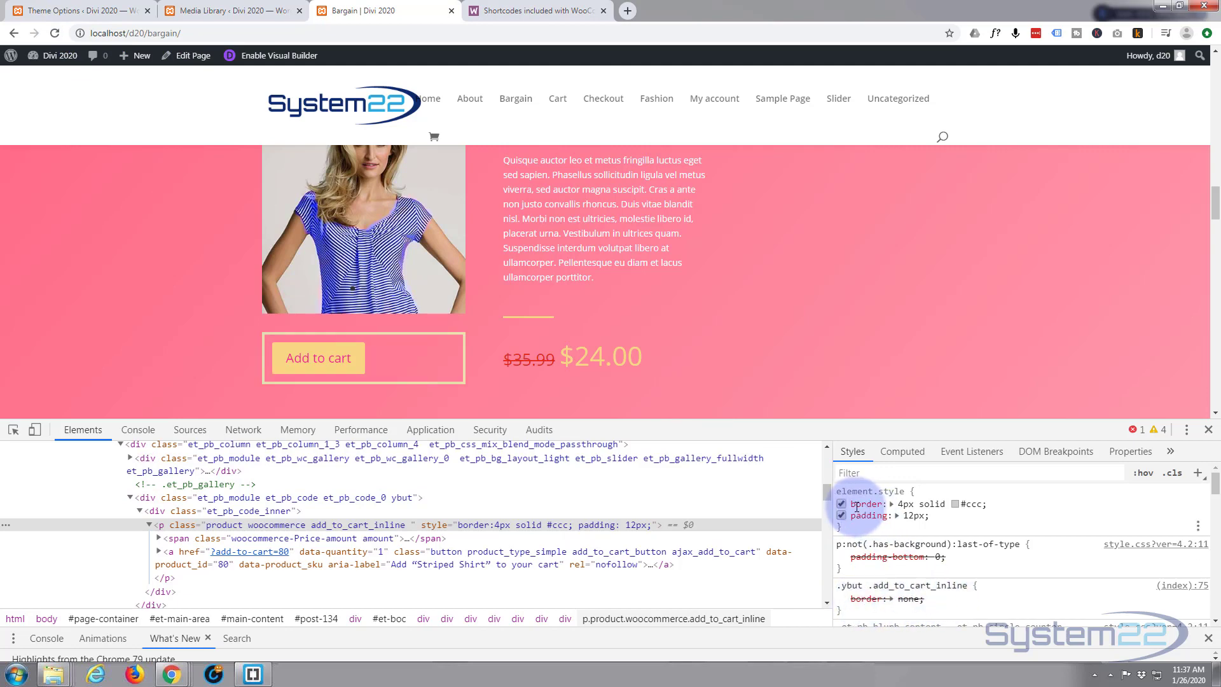
- Add !important to border:none in the .ybut .add_to_cart_inline rule of the Divi custom CSS and save the theme options
{"action": "left_click", "coordinate": [95, 11]}
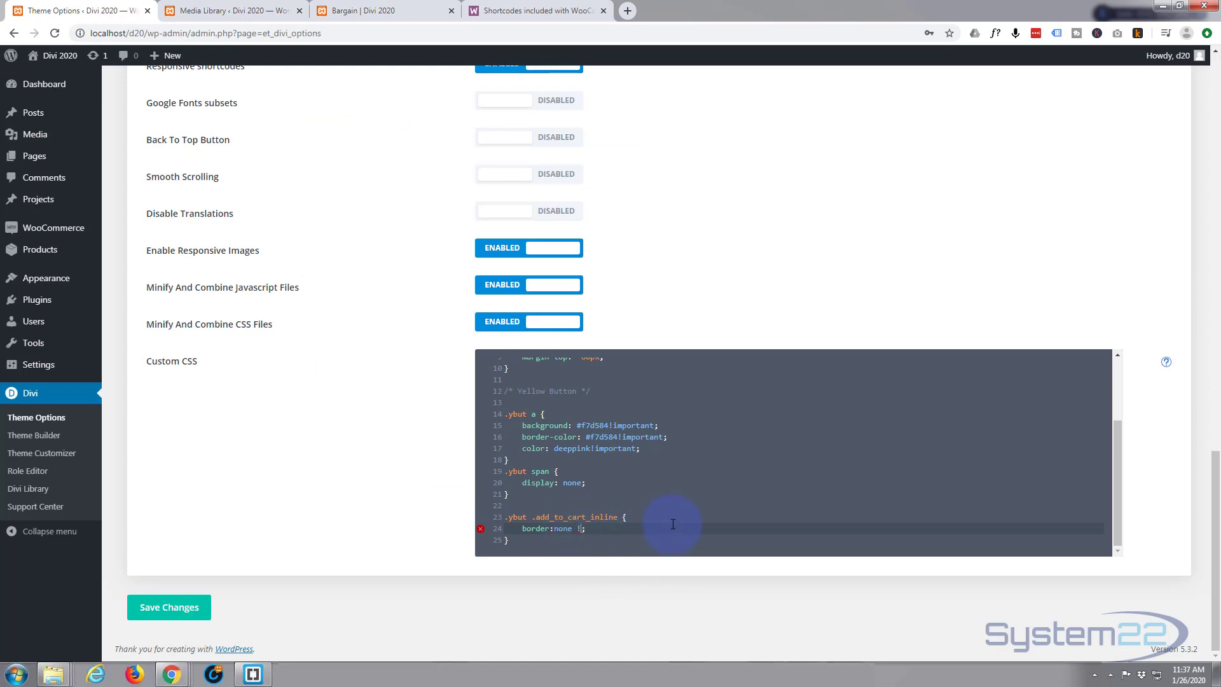
{"action": "type", "text": "important"}
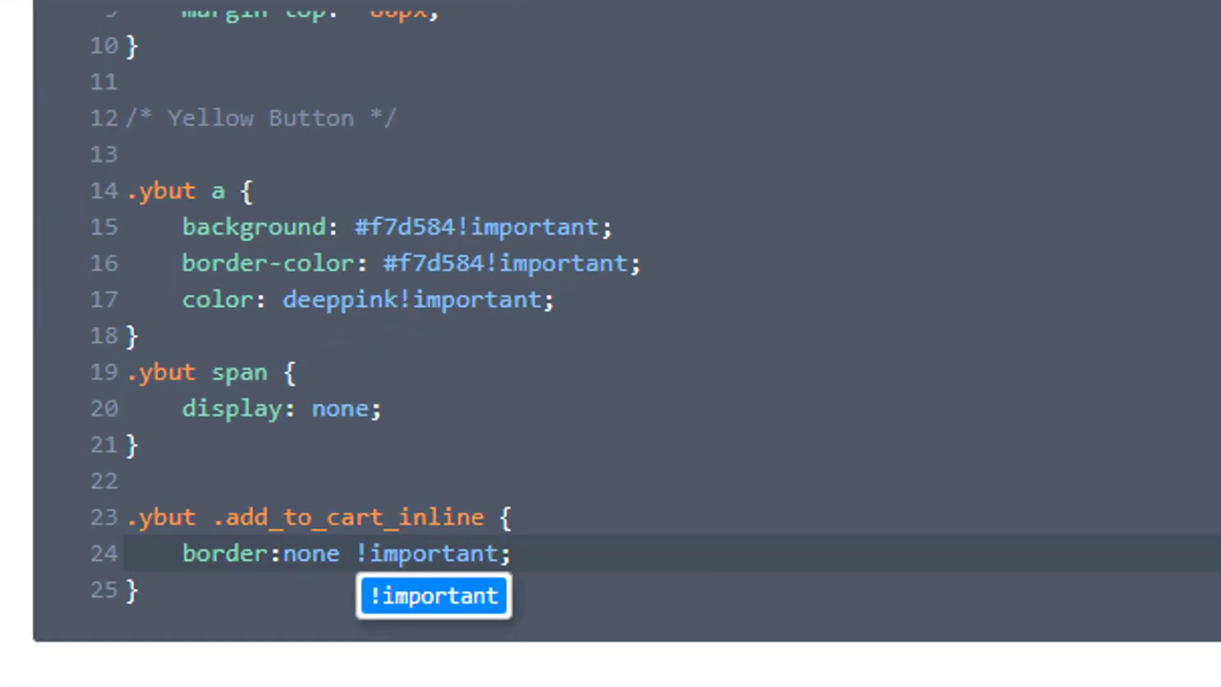
{"action": "key", "text": "Escape"}
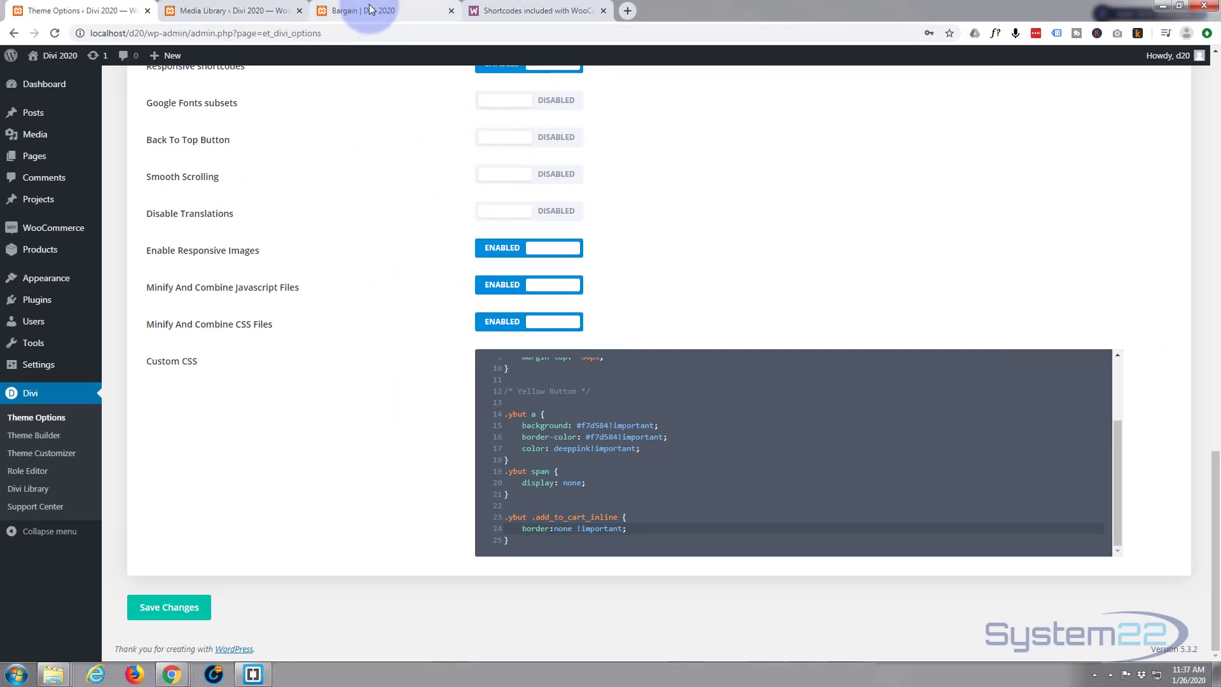
- Reload the Bargain page, check the border around the Add to cart button, and close the page inspector
{"action": "left_click", "coordinate": [371, 9]}
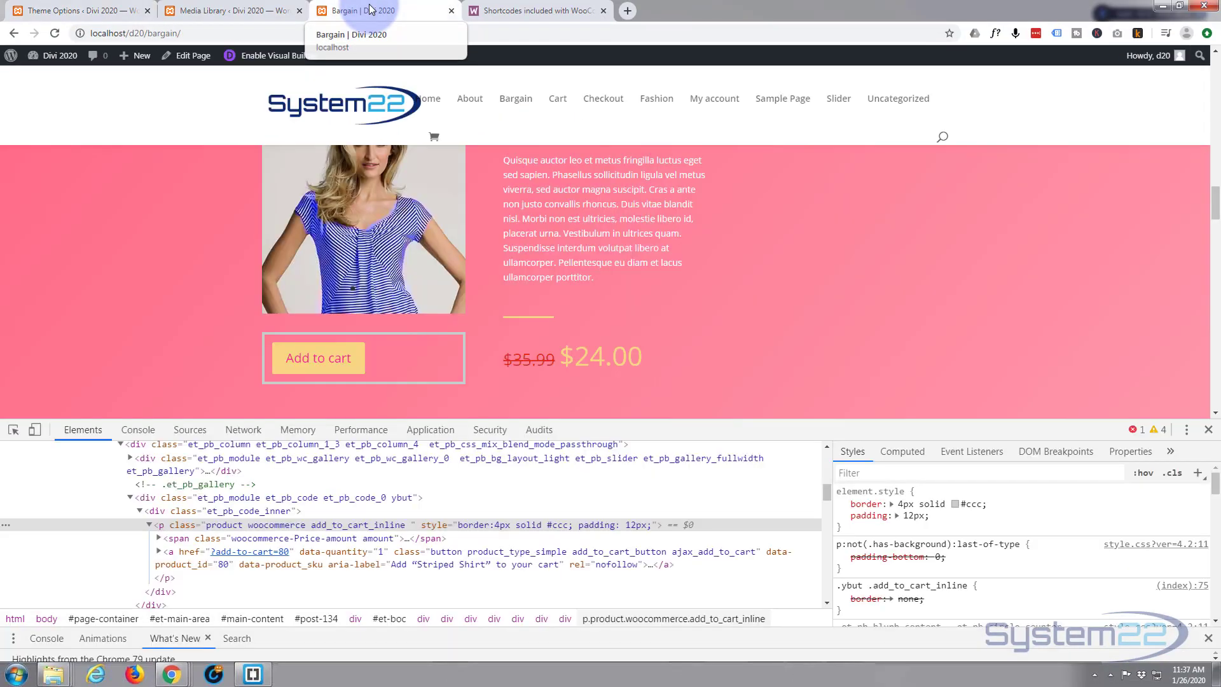
{"action": "left_click", "coordinate": [54, 33]}
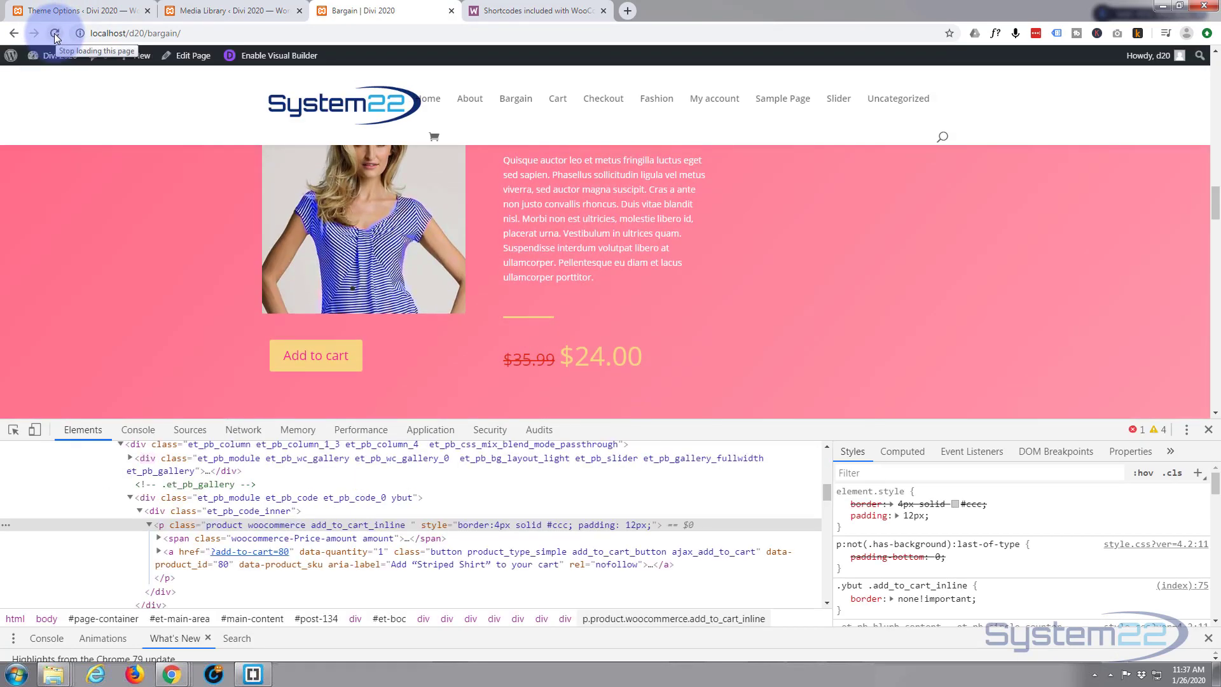
{"action": "left_click", "coordinate": [1211, 433]}
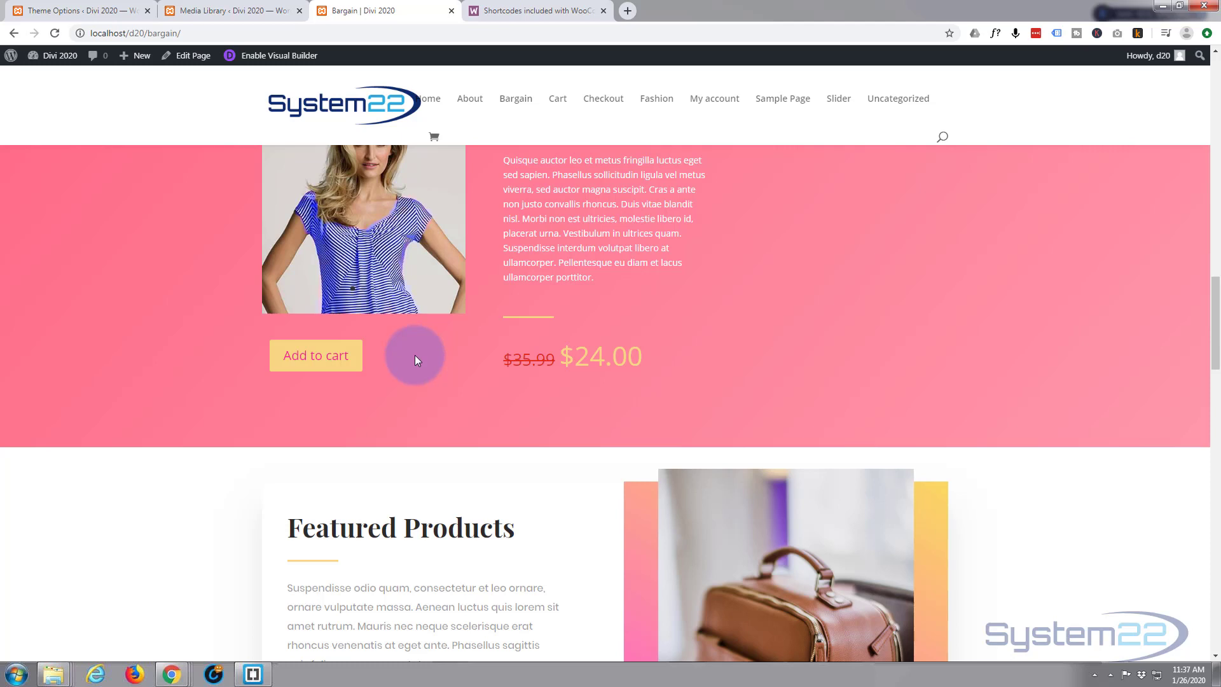
- Open the Bargain page in the Visual Builder and bring up the settings of the Striped Shirt's Add to cart code module
{"action": "left_click", "coordinate": [259, 57]}
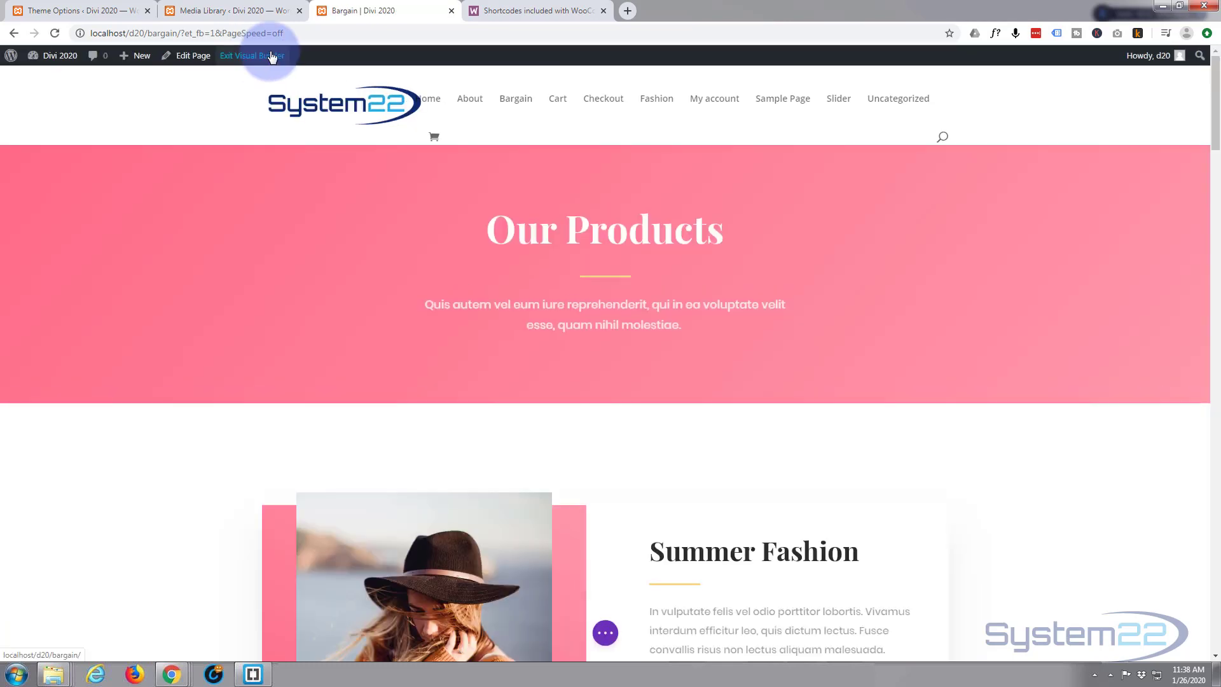
{"action": "scroll", "coordinate": [197, 248], "scroll_direction": "down", "scroll_amount": 8}
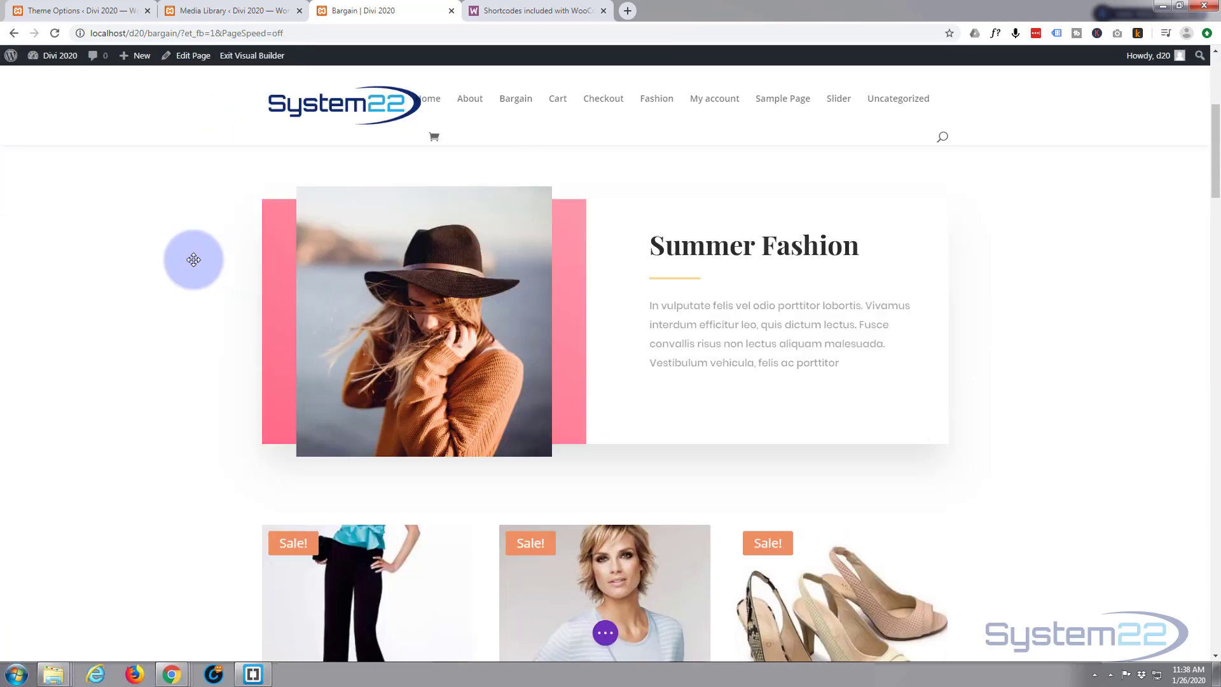
{"action": "scroll", "coordinate": [193, 260], "scroll_direction": "down", "scroll_amount": 12}
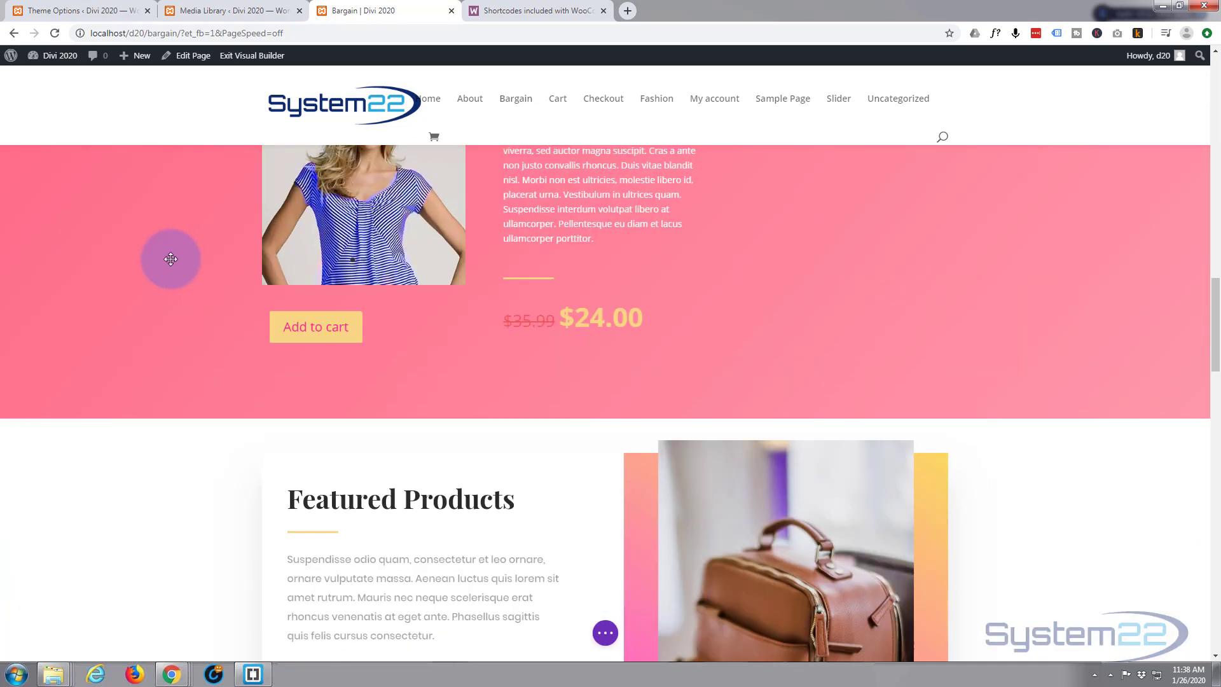
{"action": "mouse_move", "coordinate": [308, 337]}
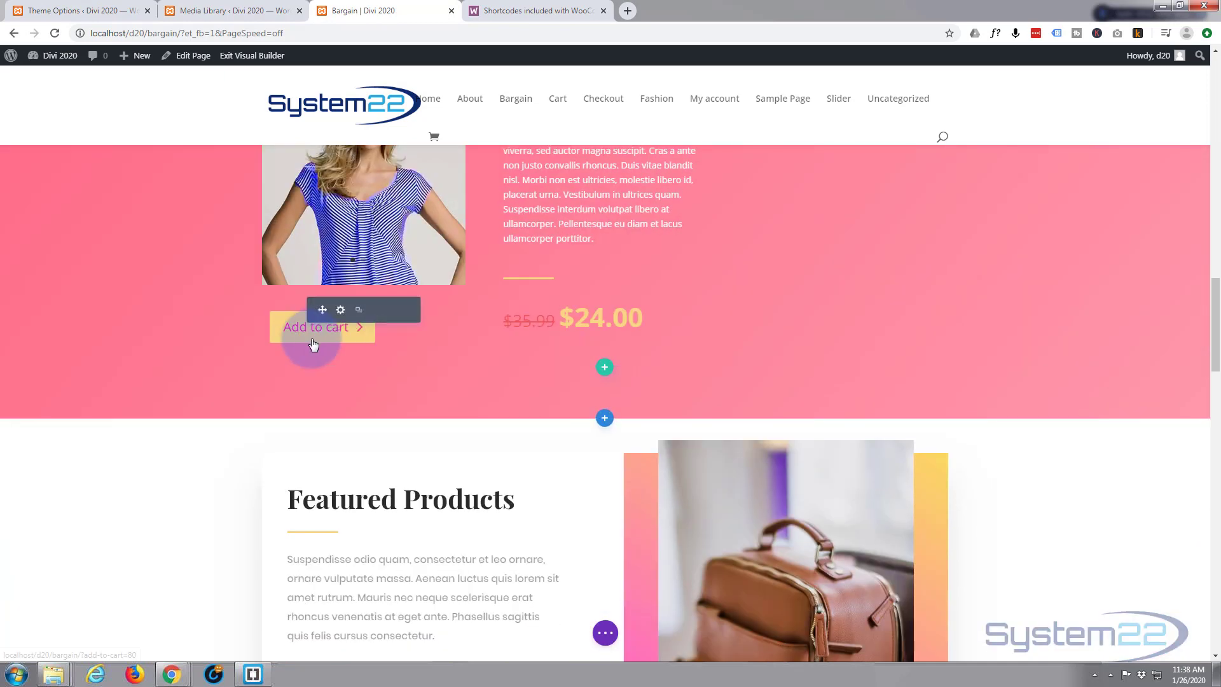
{"action": "left_click", "coordinate": [342, 312]}
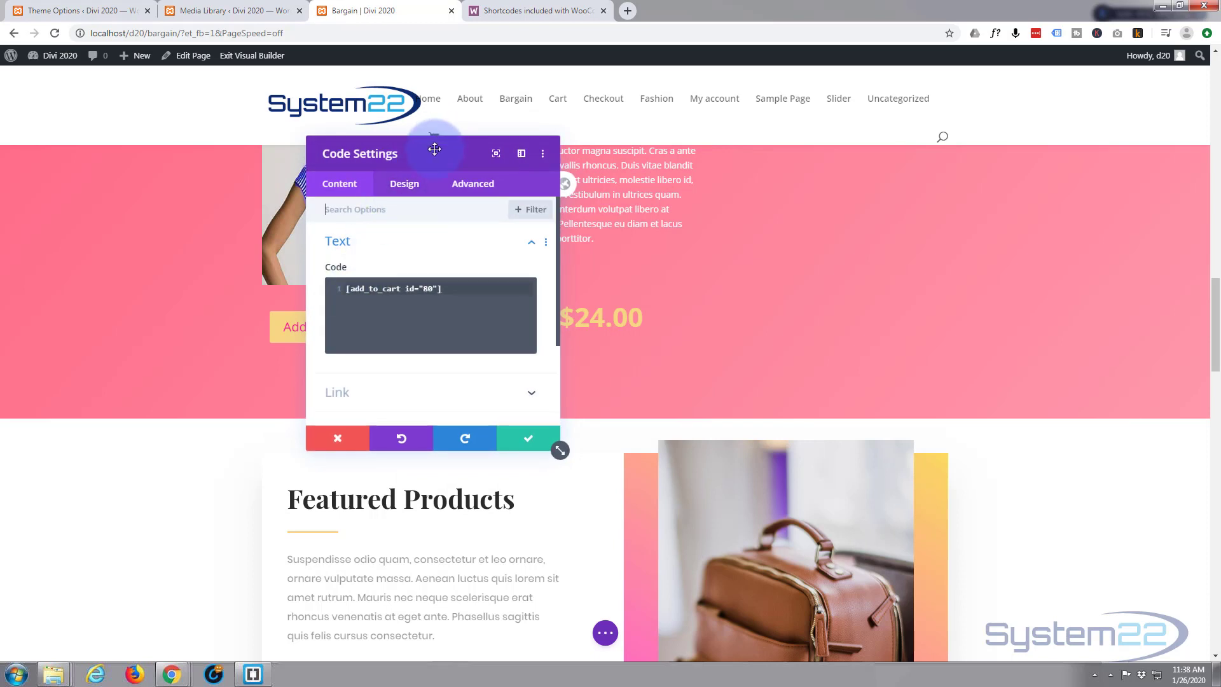
{"action": "left_click_drag", "start_coordinate": [435, 148], "coordinate": [690, 141]}
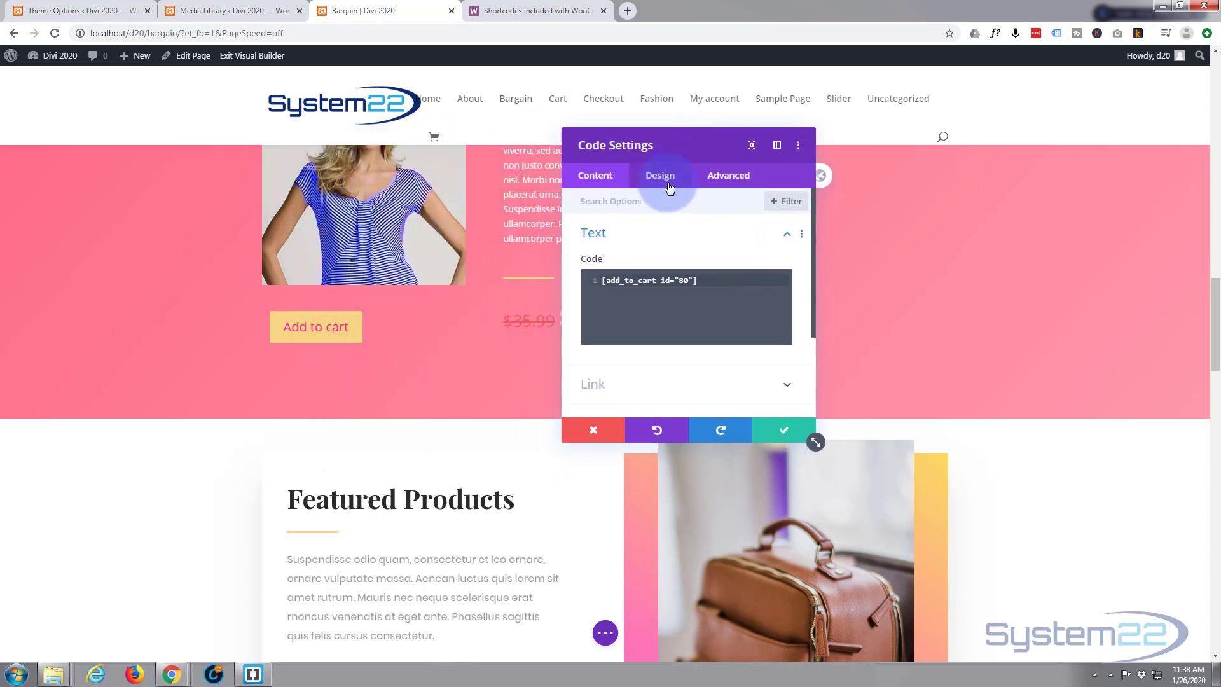
- Center the code module's text alignment, then save the page and exit the Visual Builder
{"action": "left_click", "coordinate": [669, 185]}
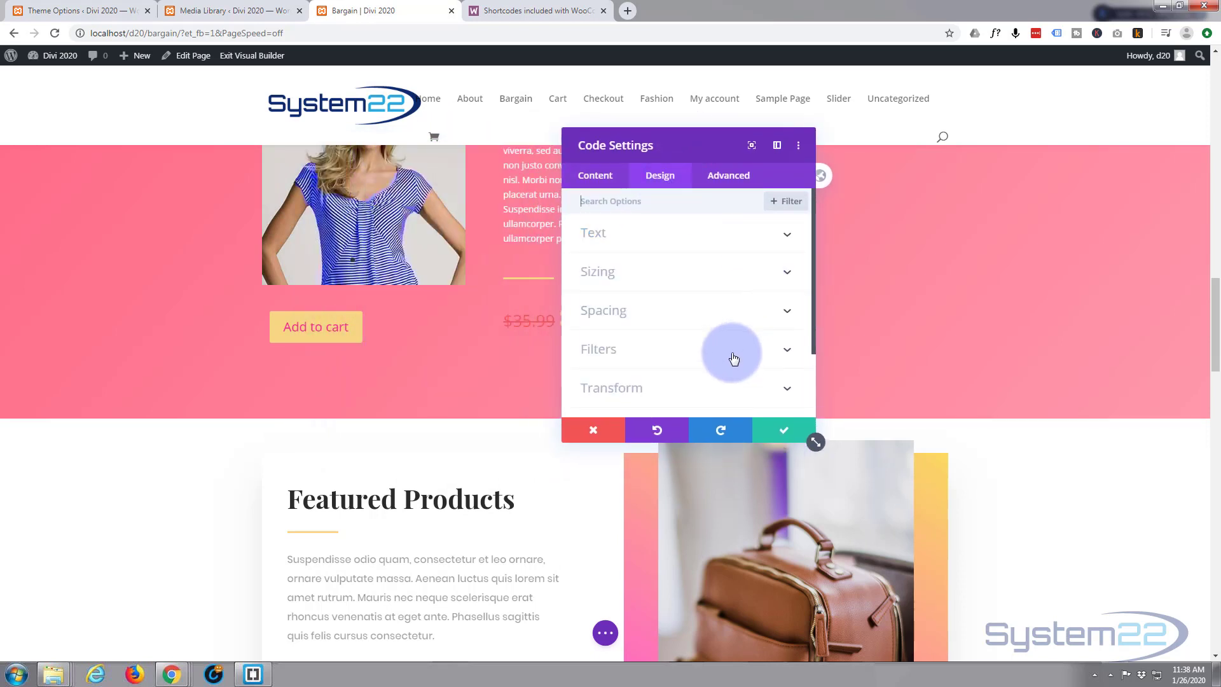
{"action": "left_click", "coordinate": [696, 239]}
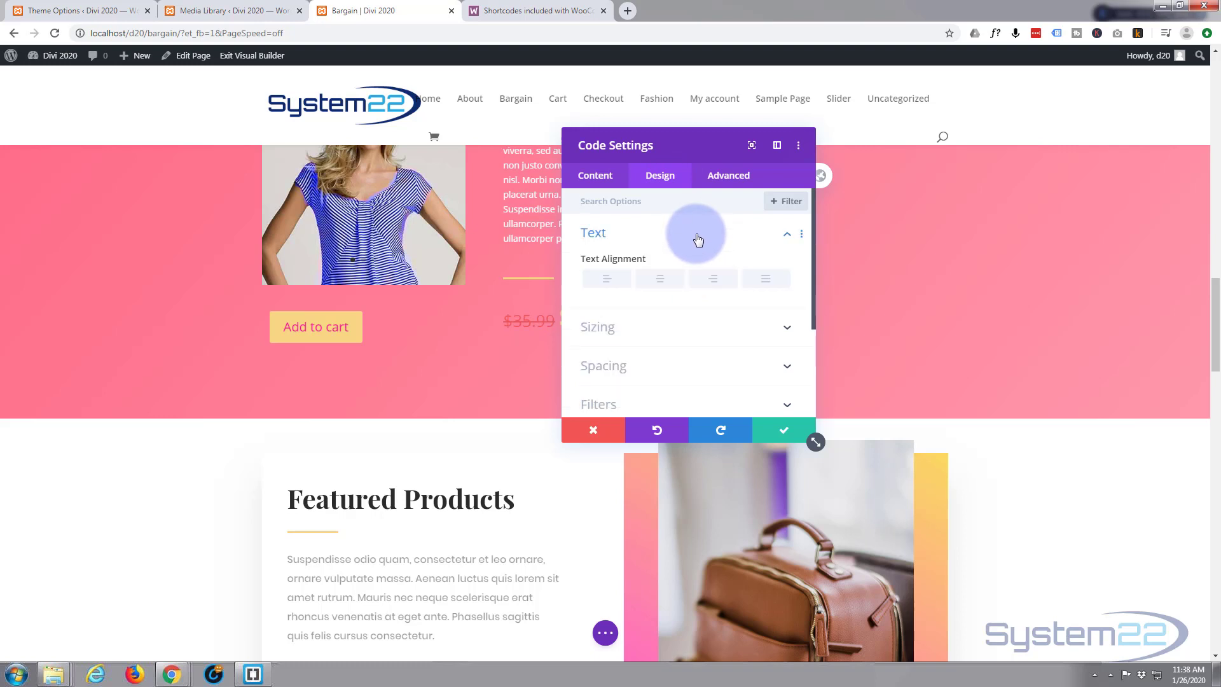
{"action": "left_click", "coordinate": [666, 282]}
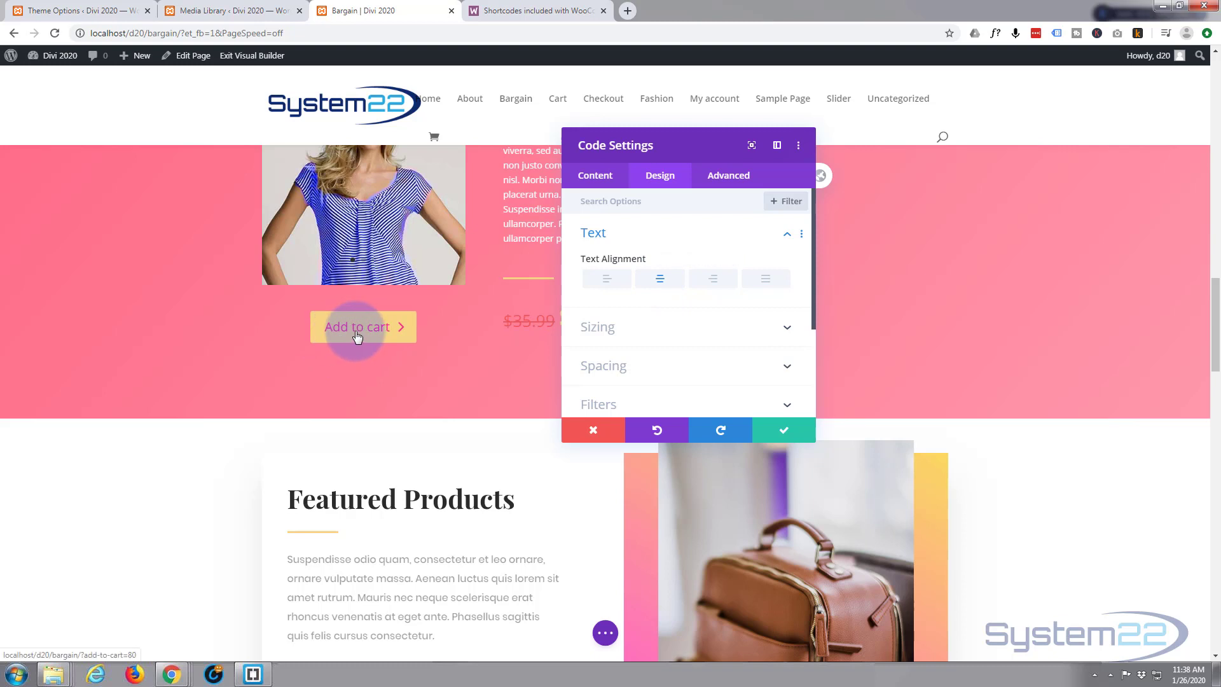
{"action": "left_click", "coordinate": [783, 431]}
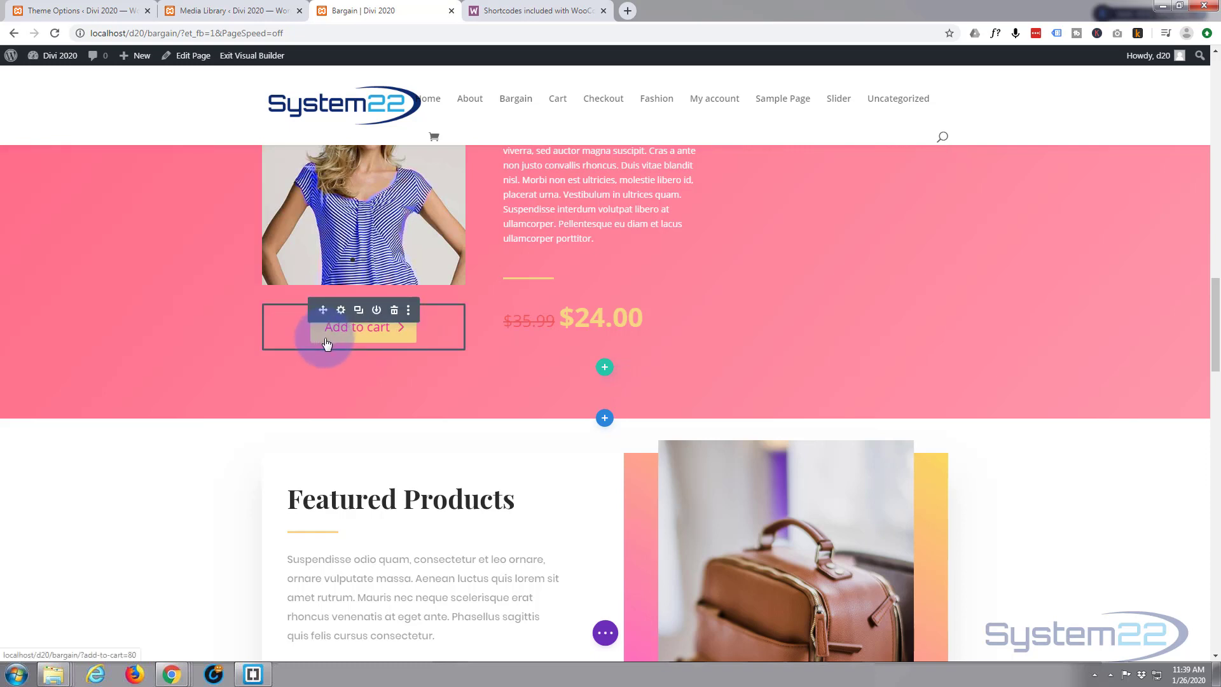
{"action": "left_click", "coordinate": [602, 635]}
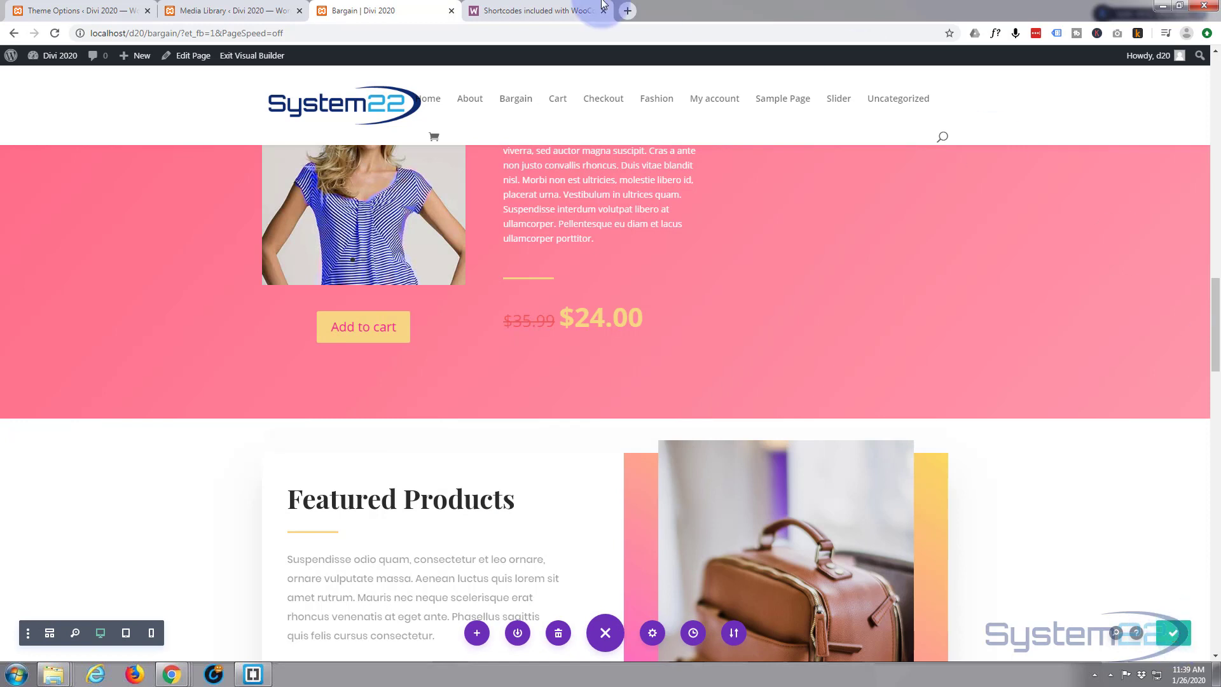
{"action": "left_click", "coordinate": [232, 57]}
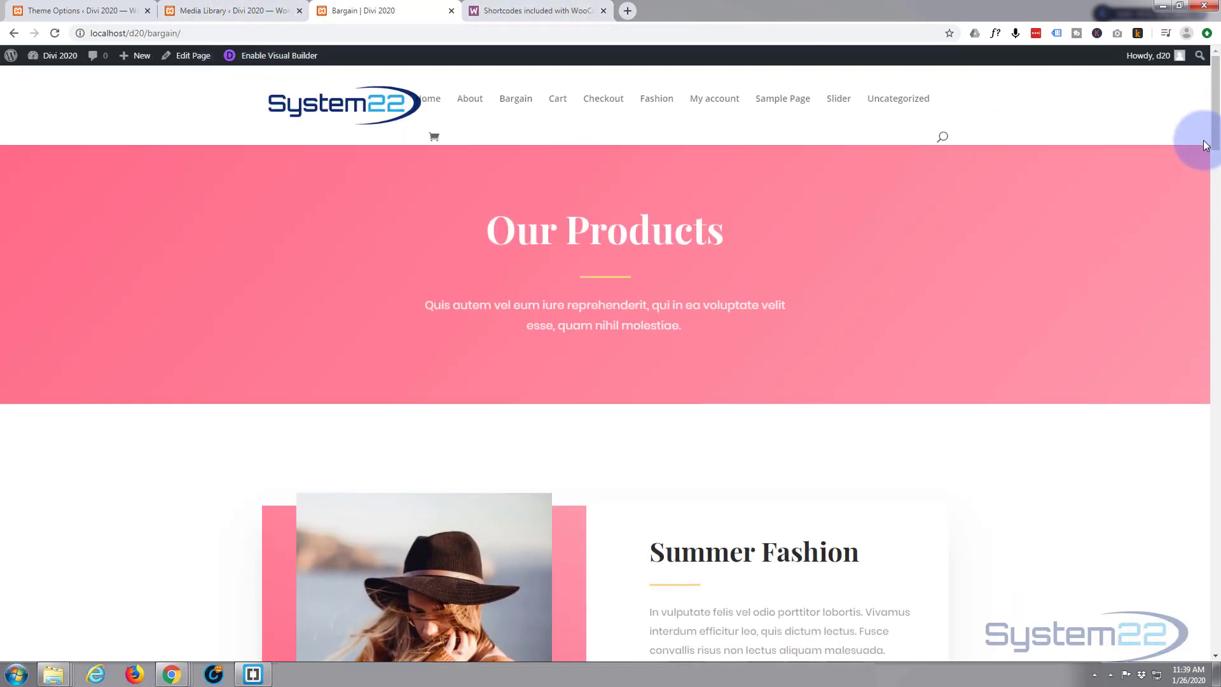
- Test the Striped Shirt's button by adding the shirt to the cart and viewing the cart, then return to the Bargain page
{"action": "left_click_drag", "start_coordinate": [1216, 146], "coordinate": [1212, 343]}
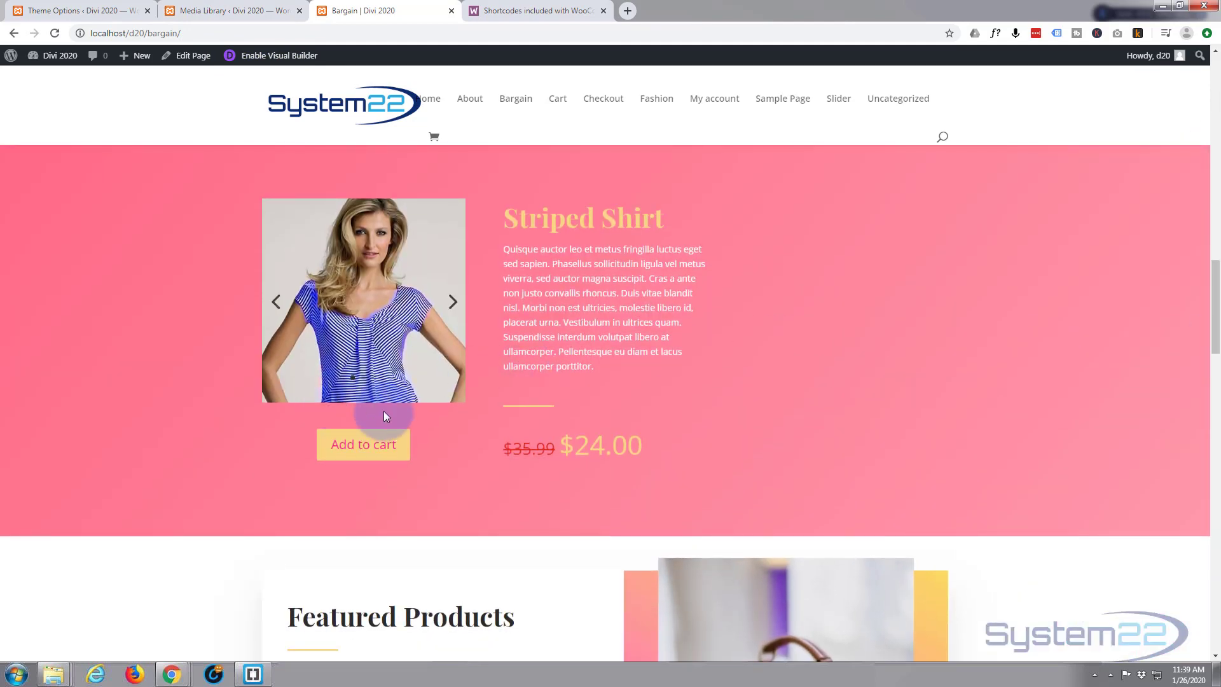
{"action": "left_click", "coordinate": [366, 449]}
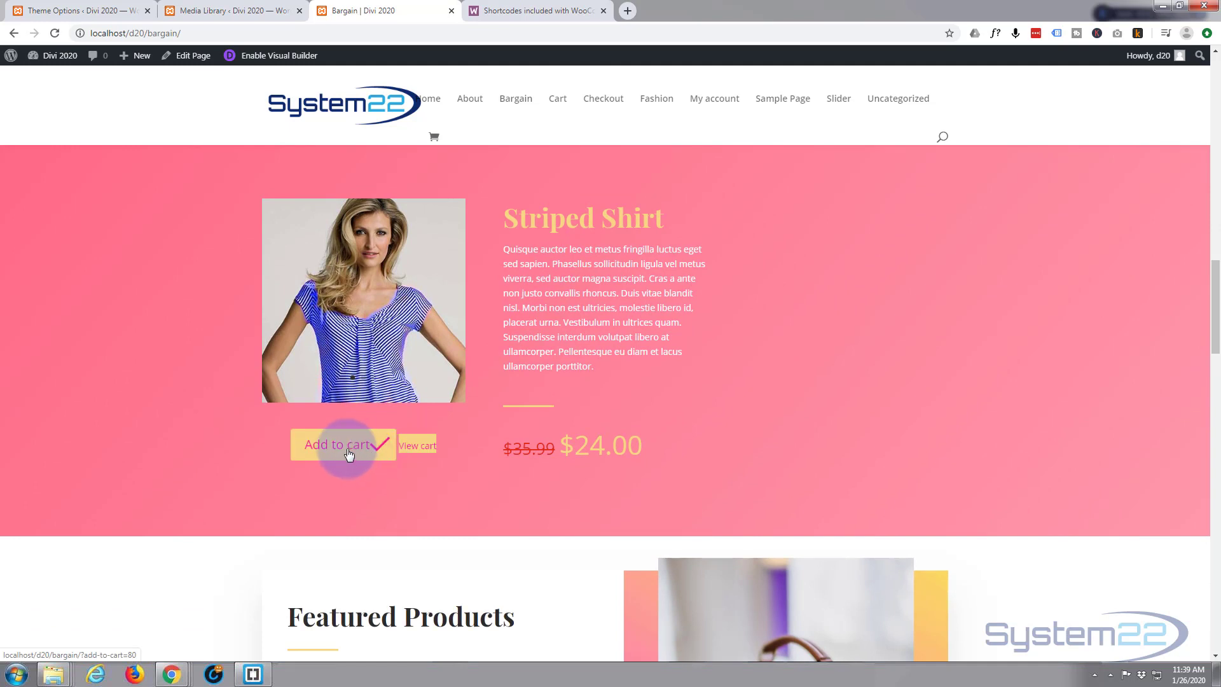
{"action": "left_click", "coordinate": [413, 451]}
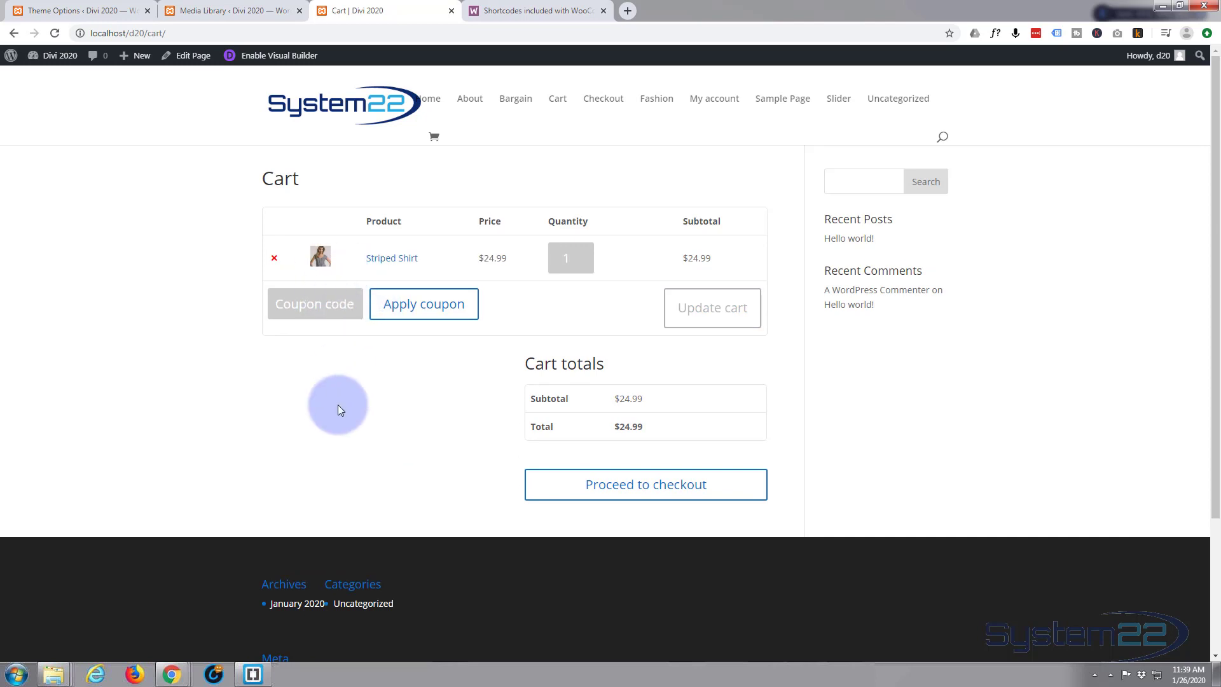
{"action": "left_click", "coordinate": [14, 33]}
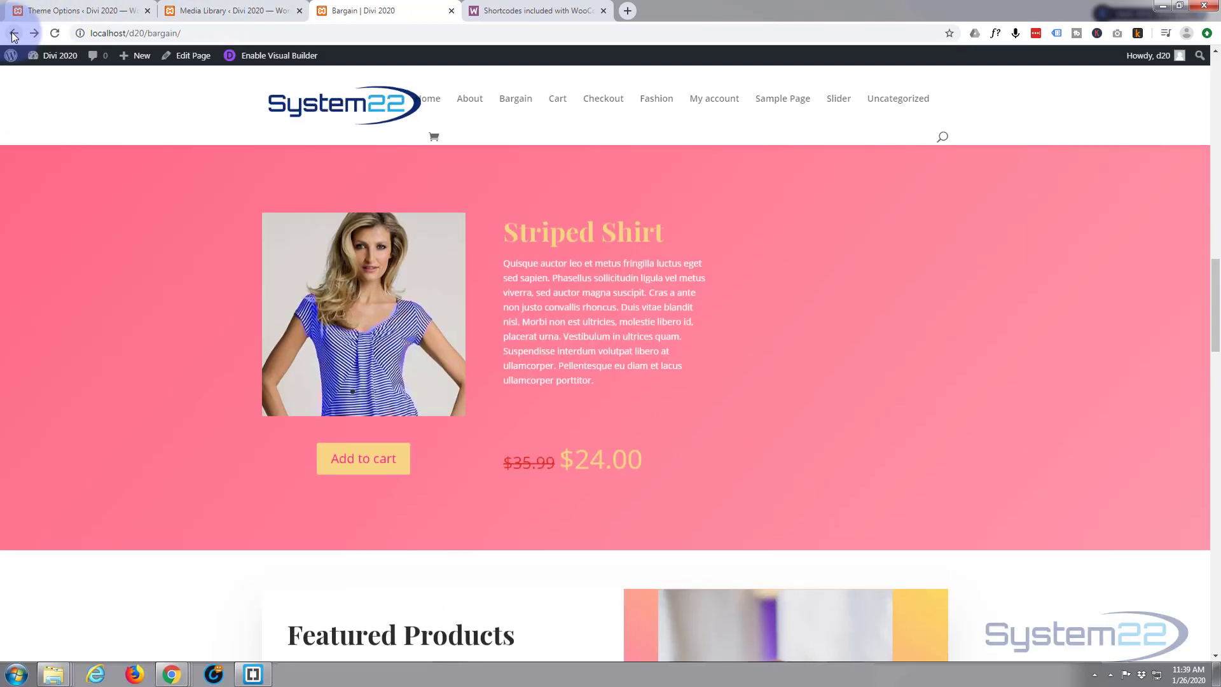